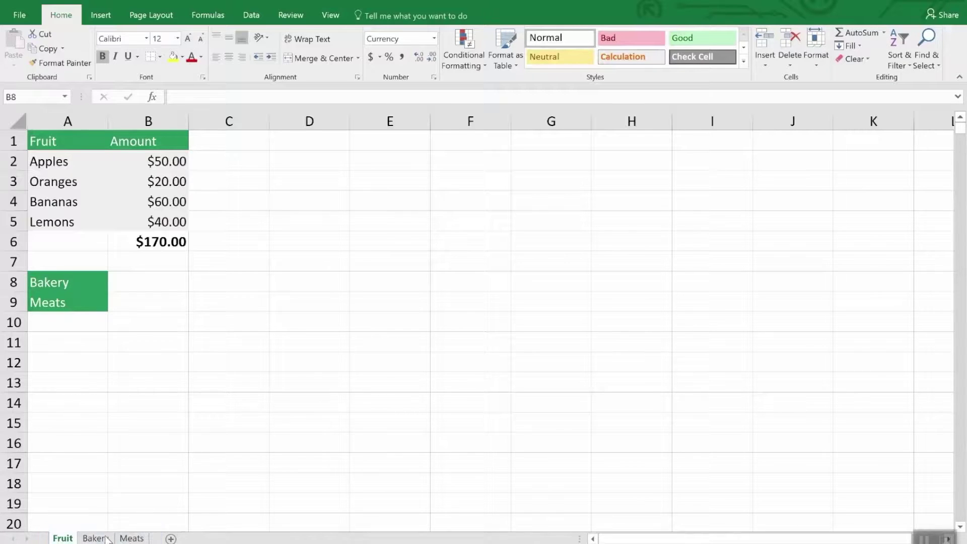
Check the Meats sheet, then create a copy of the Fruit sheet placed before Fruit in Inventory.xlsx.
click(131, 538)
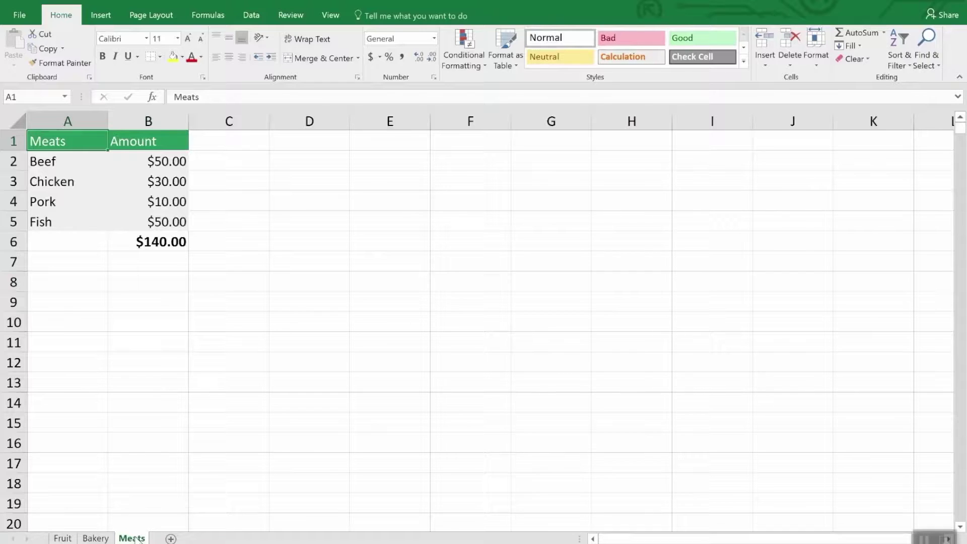
click(68, 538)
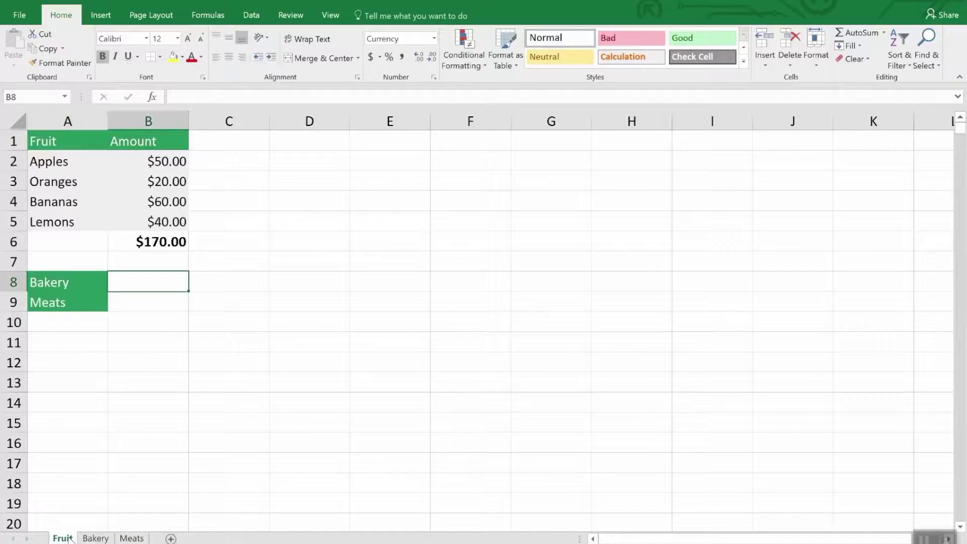
right_click(70, 538)
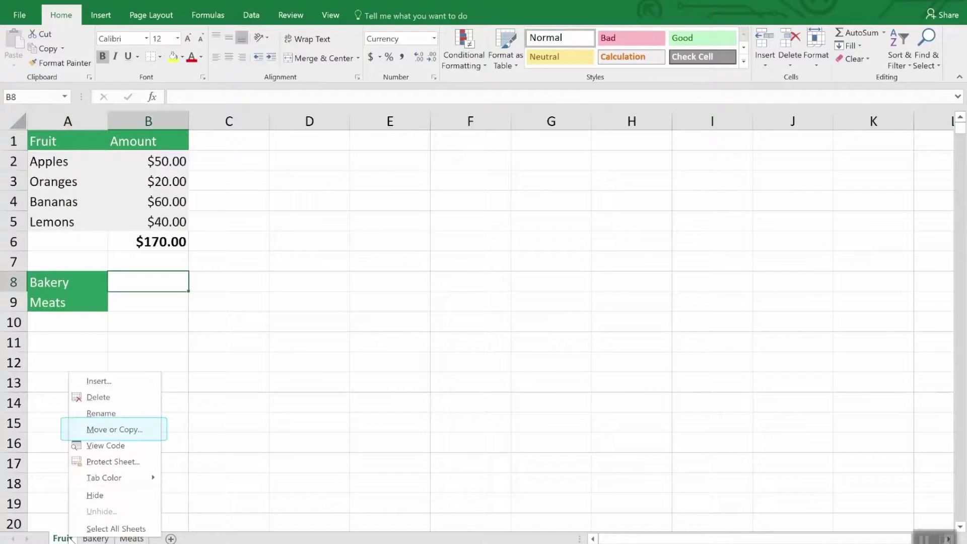
click(125, 432)
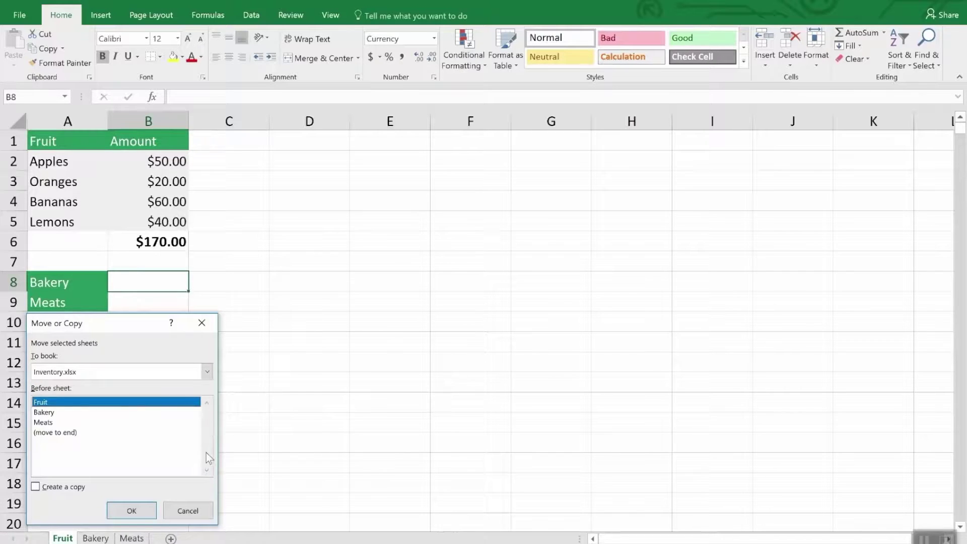
click(59, 489)
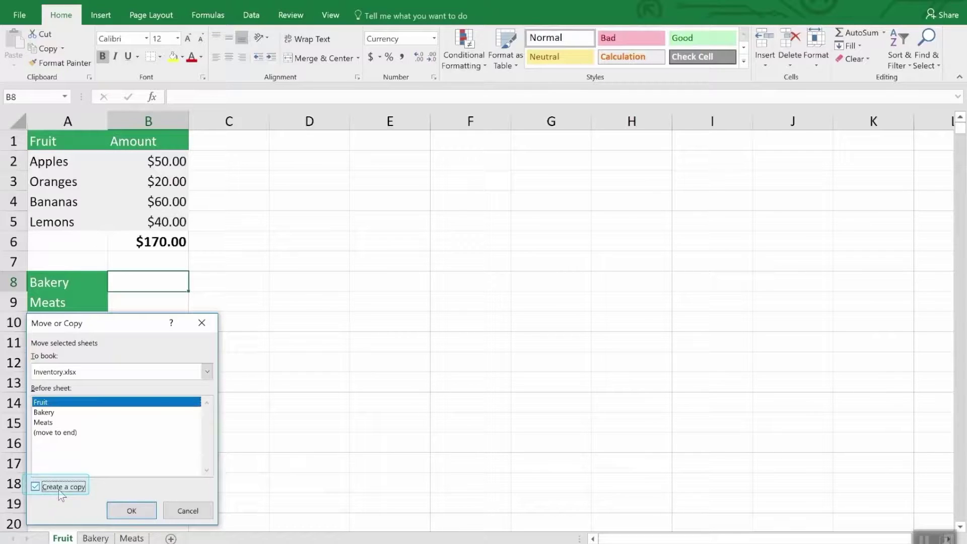
click(131, 511)
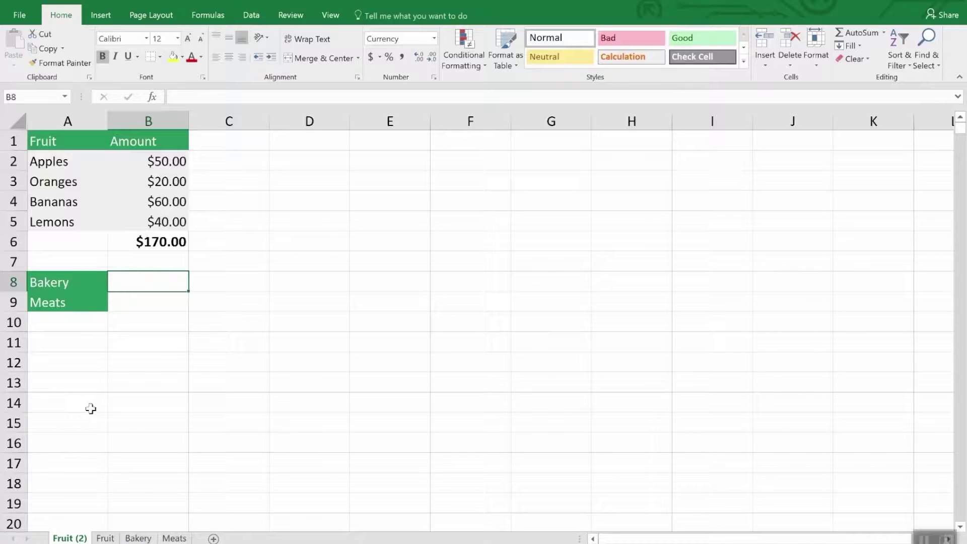
Delete the duplicate Fruit (2) sheet from the workbook.
right_click(58, 539)
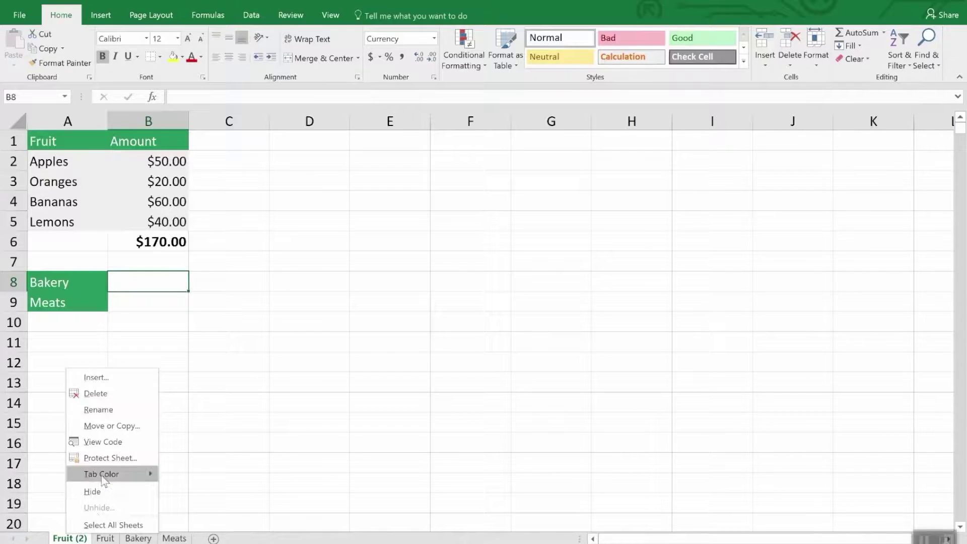
click(103, 387)
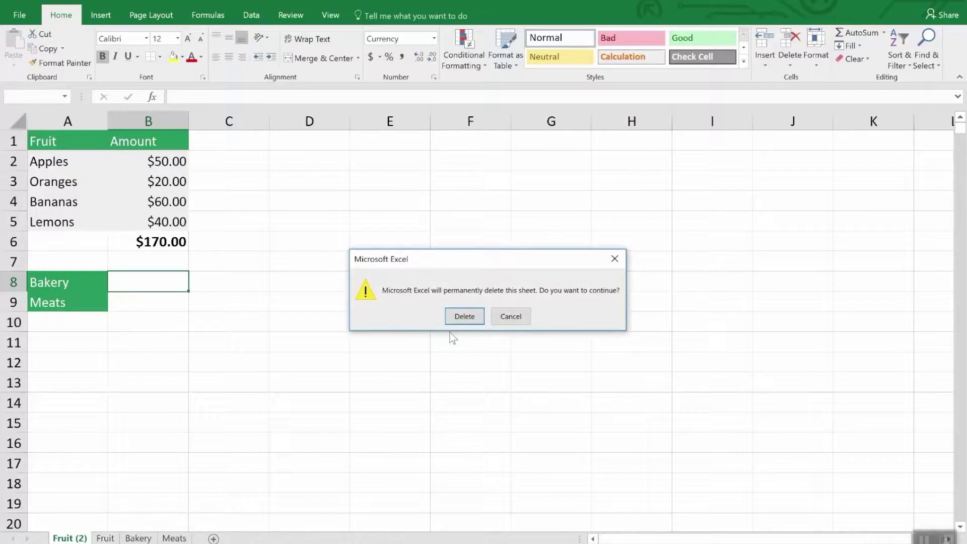
click(461, 317)
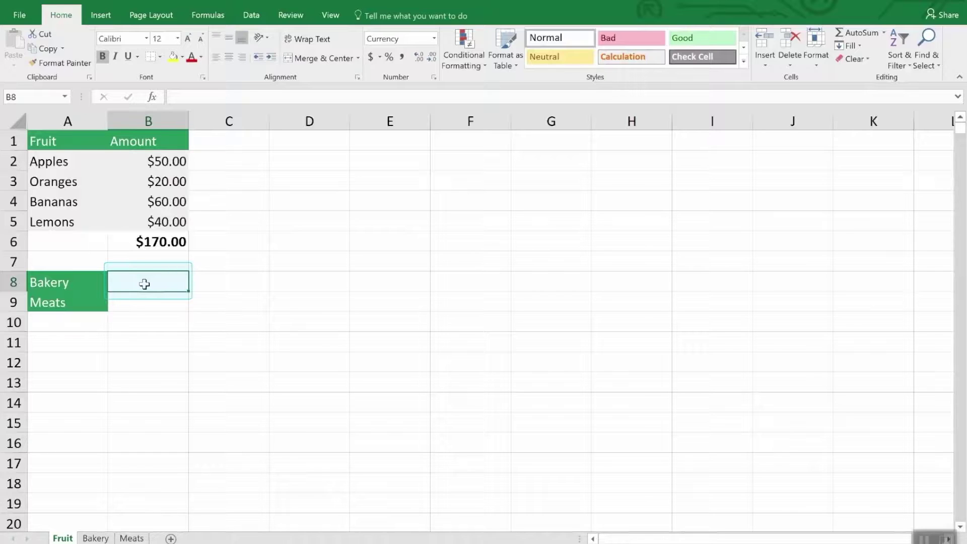
Enter a SUM formula in cell B8 of the Fruit sheet that references the Bakery sheet's total in B7.
text(=)
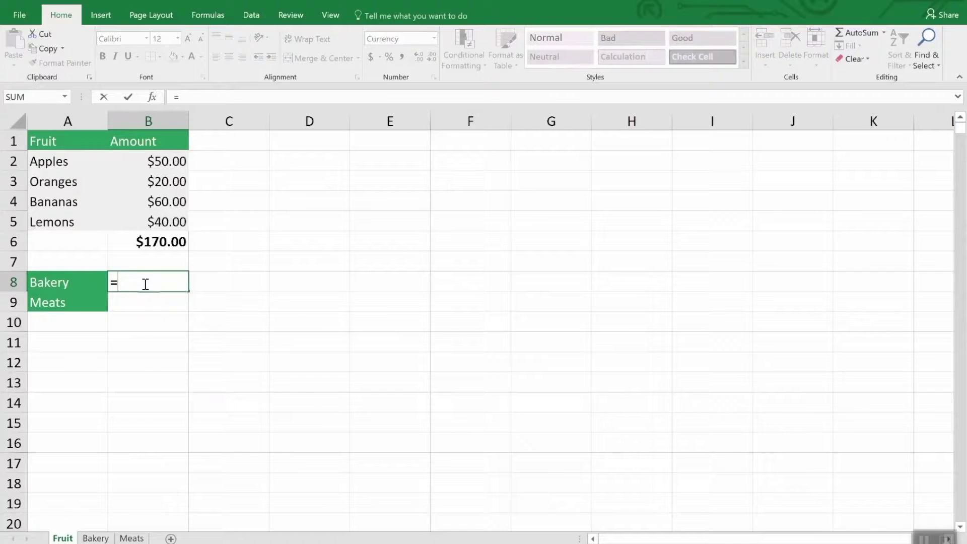
text(sum)
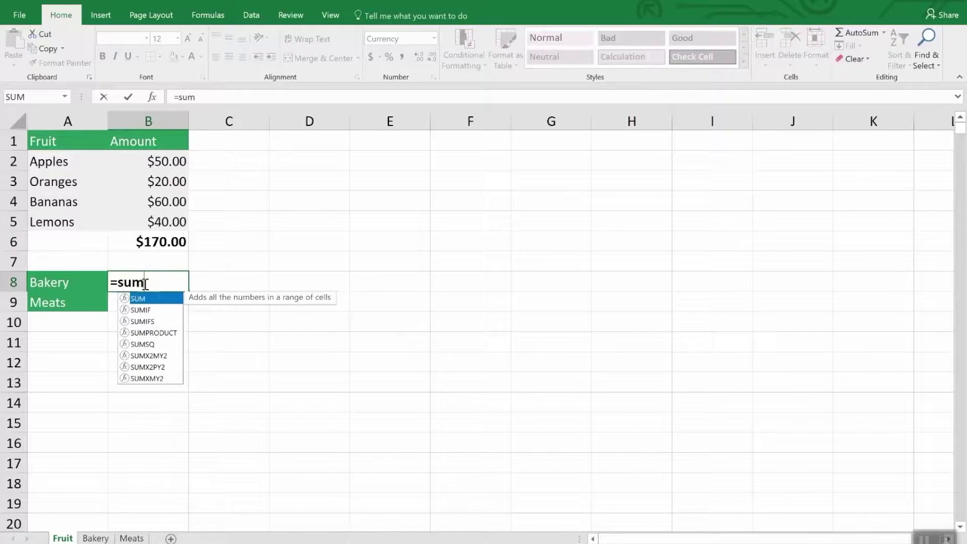
text(()
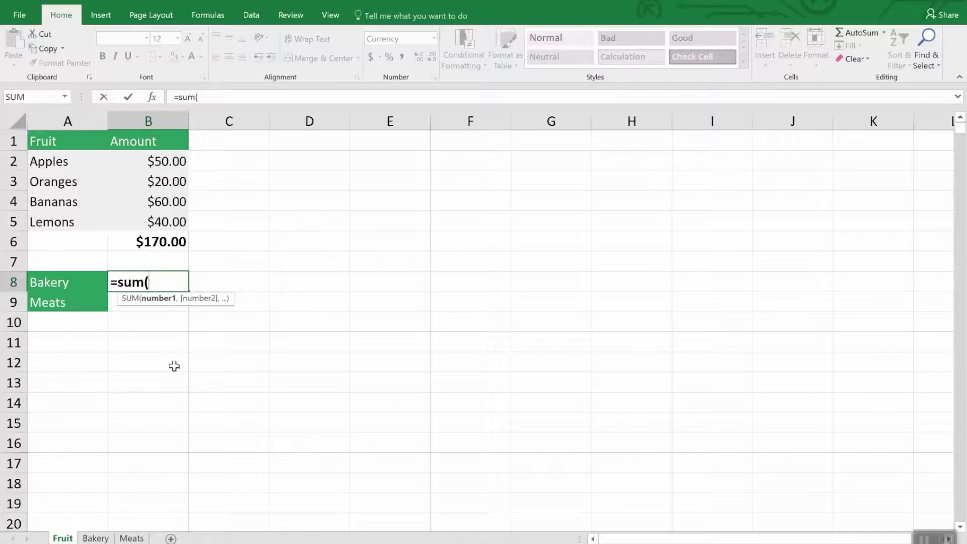
click(111, 537)
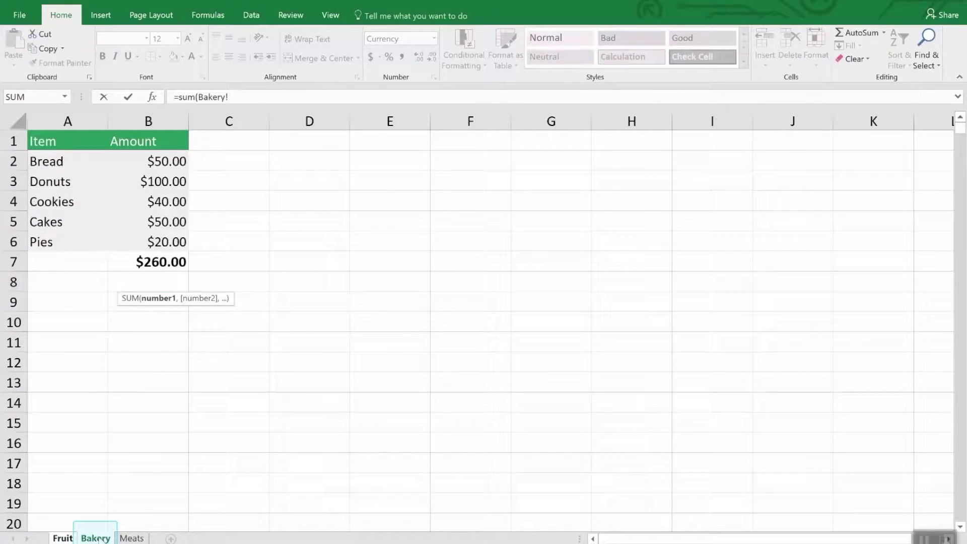
click(169, 260)
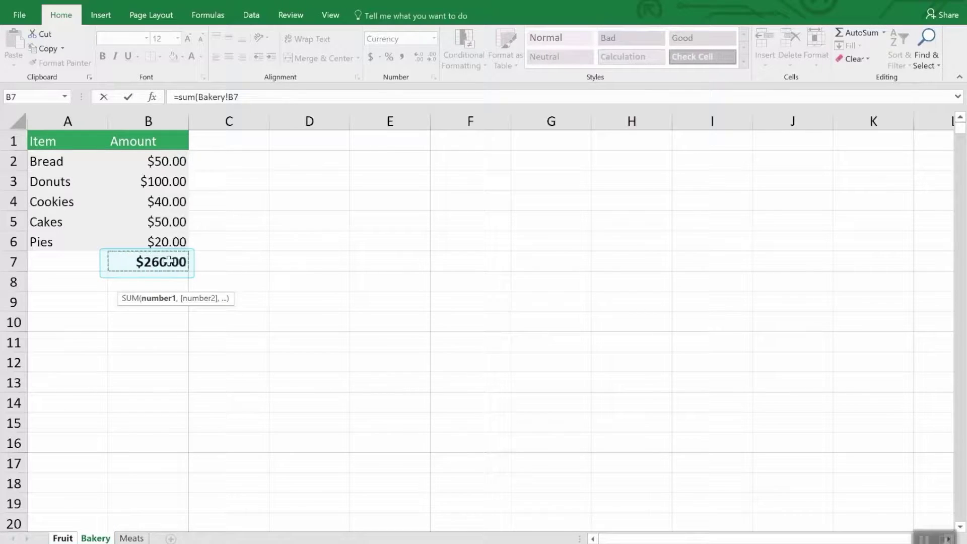
key(Return)
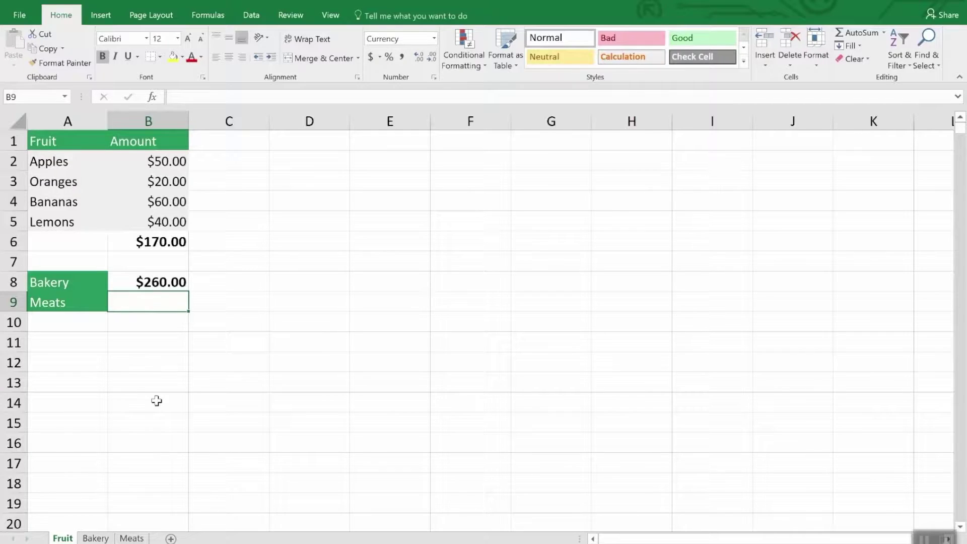
Enter a SUM formula in B9 of the Fruit sheet adding the Chicken and Fish amounts, Meats!B3 and Meats!B5.
text(=sum()
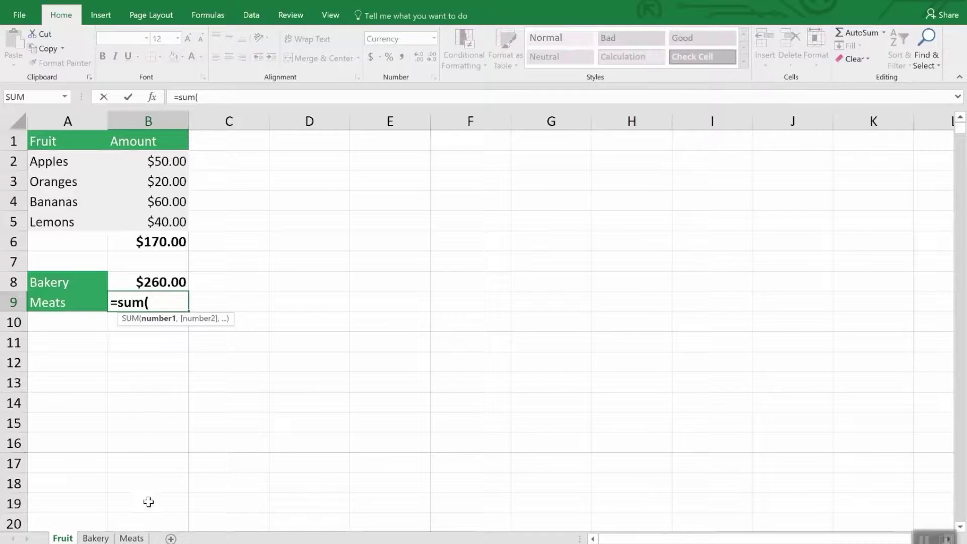
click(135, 537)
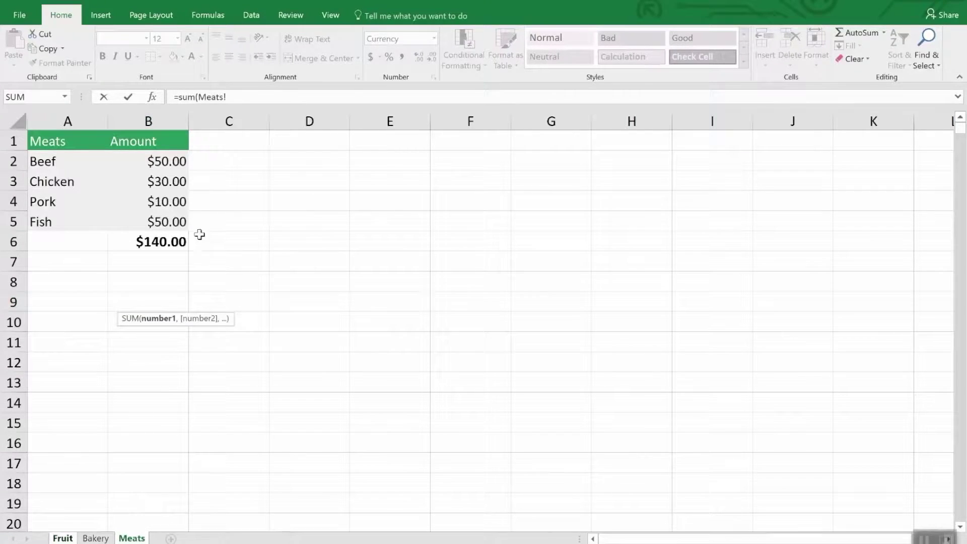
click(174, 181)
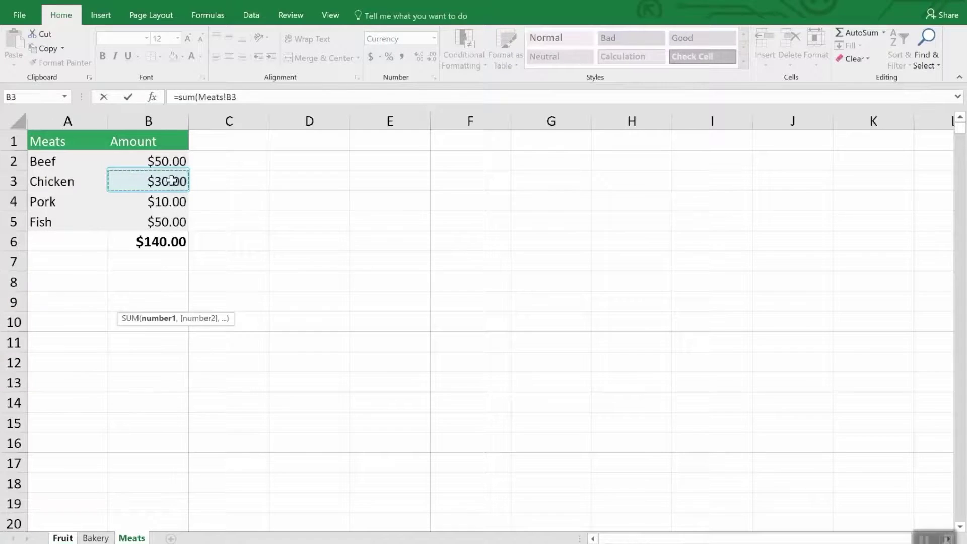
text(,)
click(174, 221)
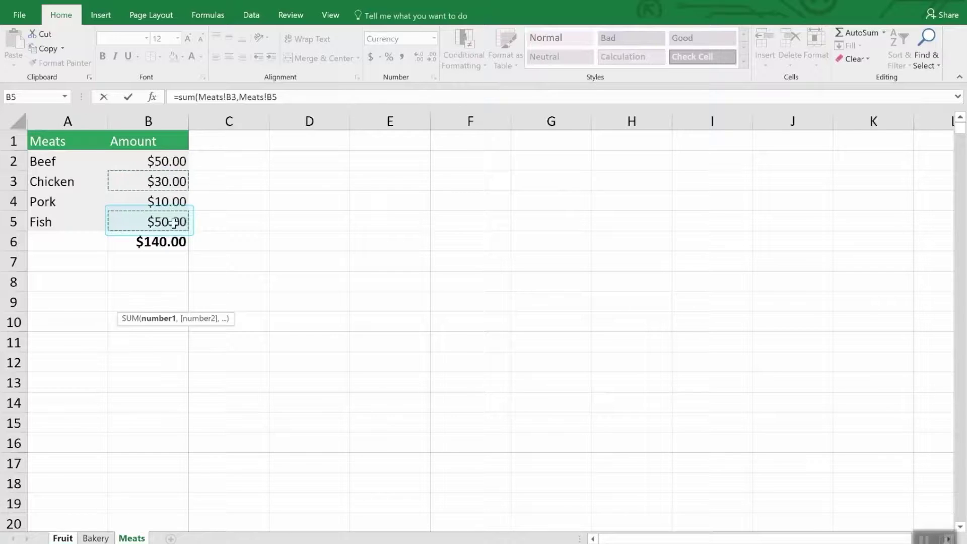
key(Return)
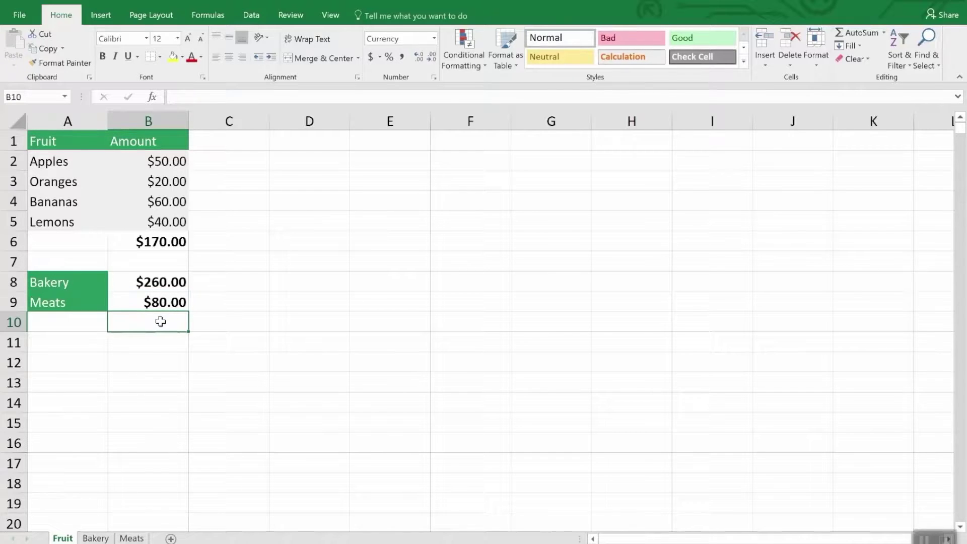
Examine the sheet reference inside the Bakery formula in B8 and view the Bakery and Meats sheets it can point to.
click(162, 283)
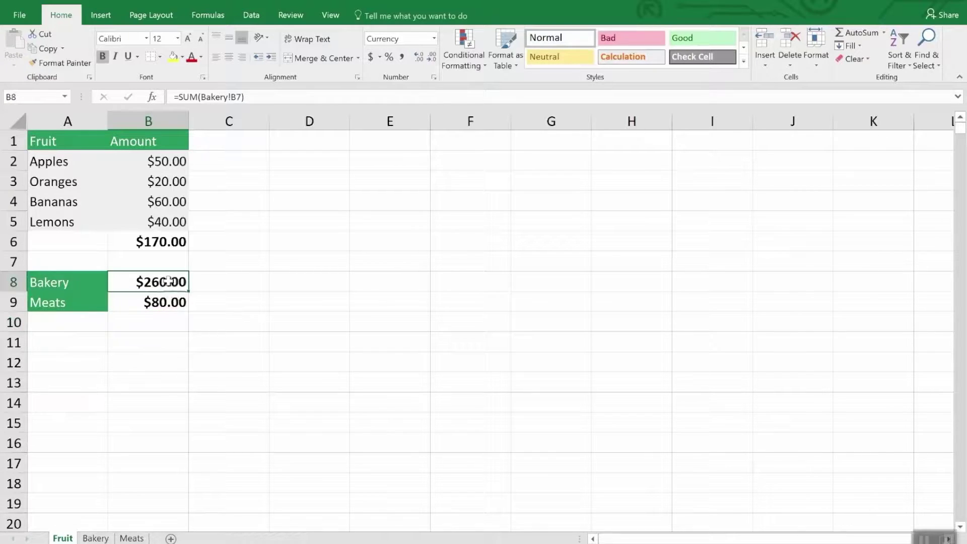
click(266, 97)
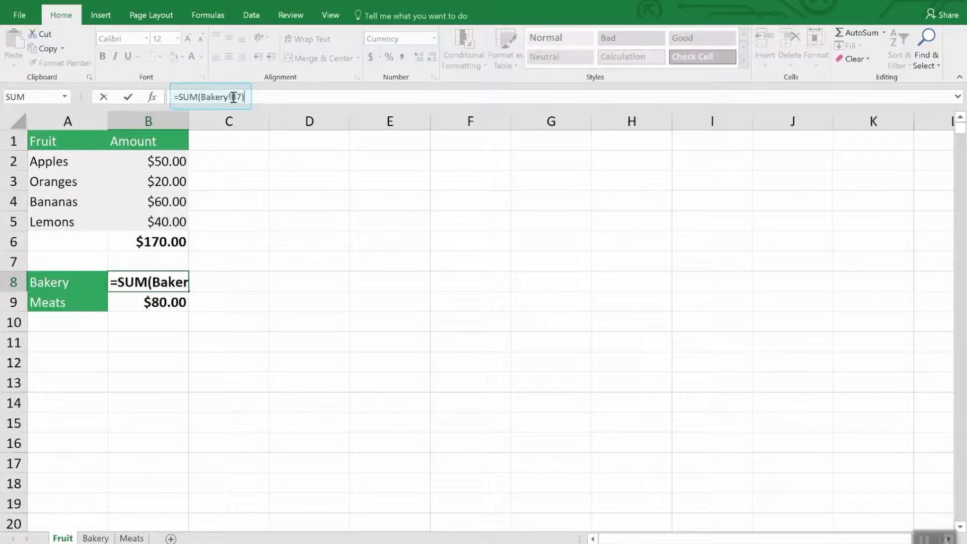
drag(234, 98, 199, 97)
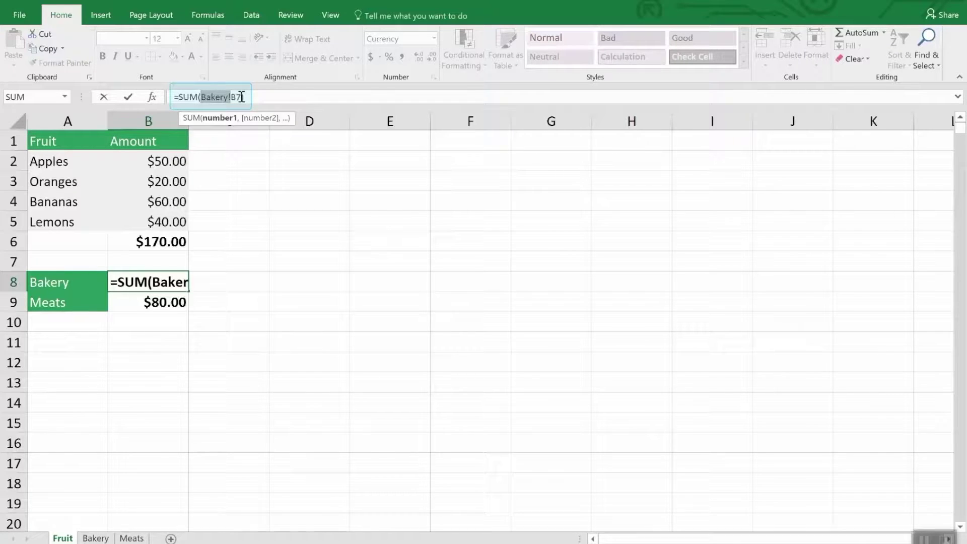
text())
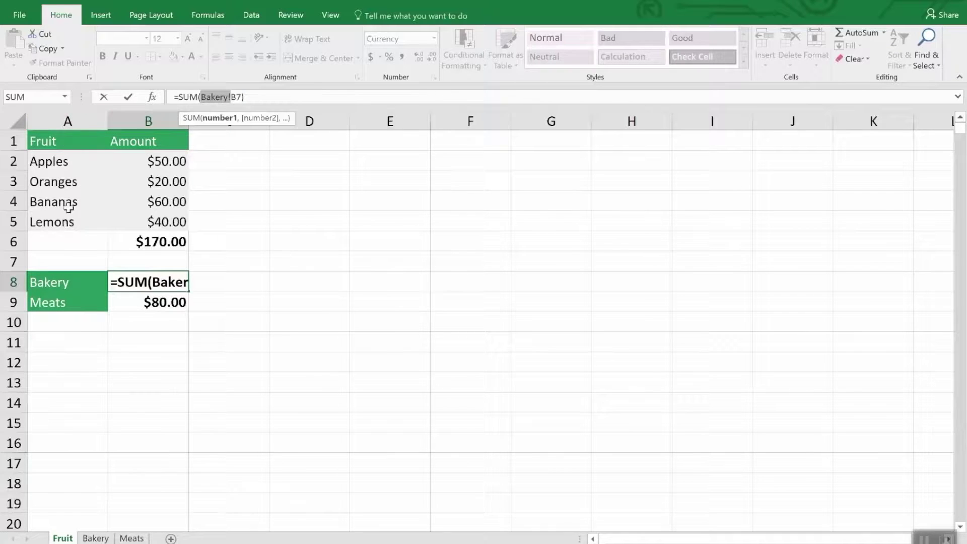
click(96, 538)
click(131, 538)
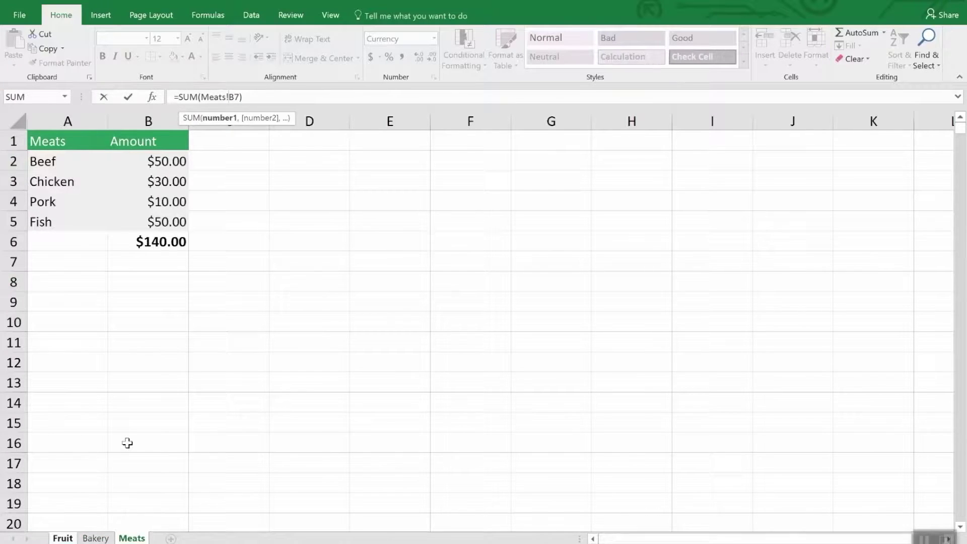
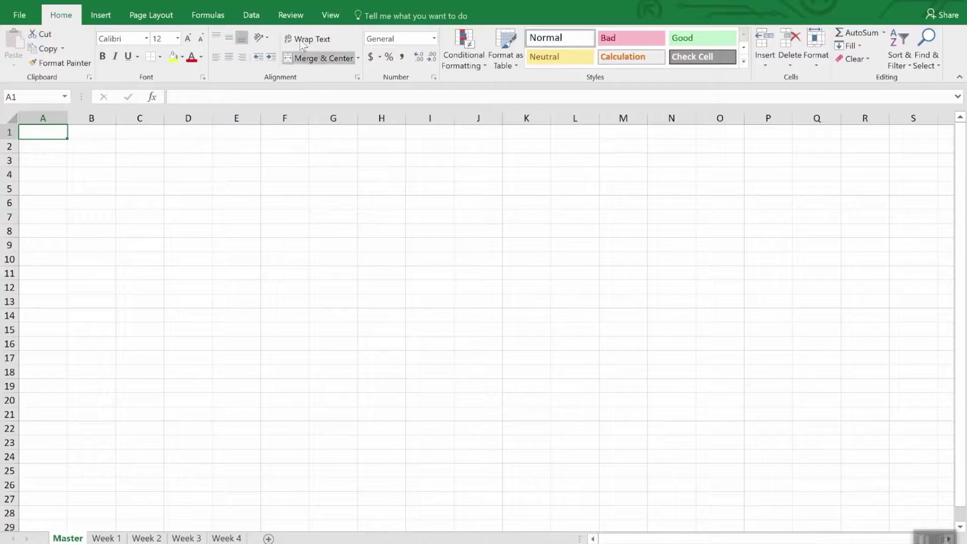
Open Consolidate for cell A1 of the Master sheet, review the available functions and keep Sum.
click(253, 12)
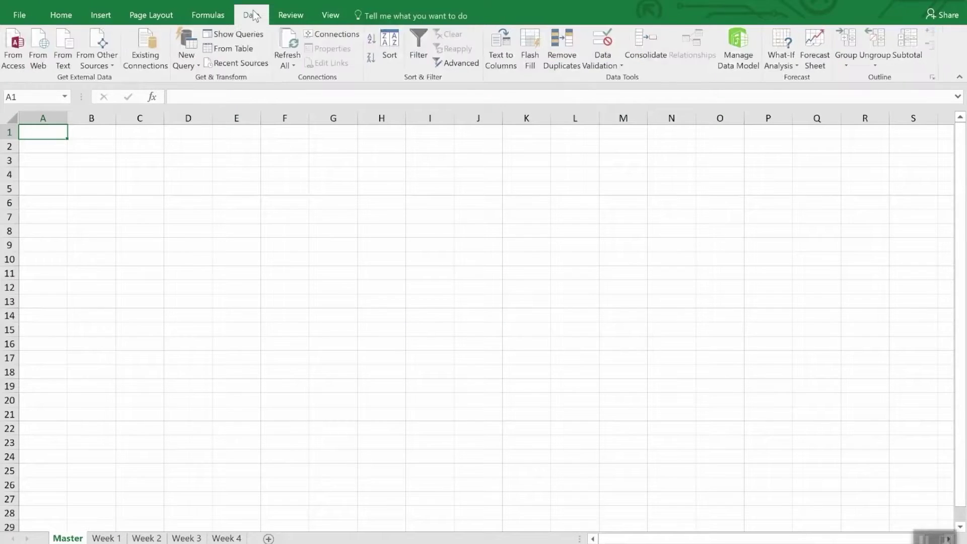
click(645, 42)
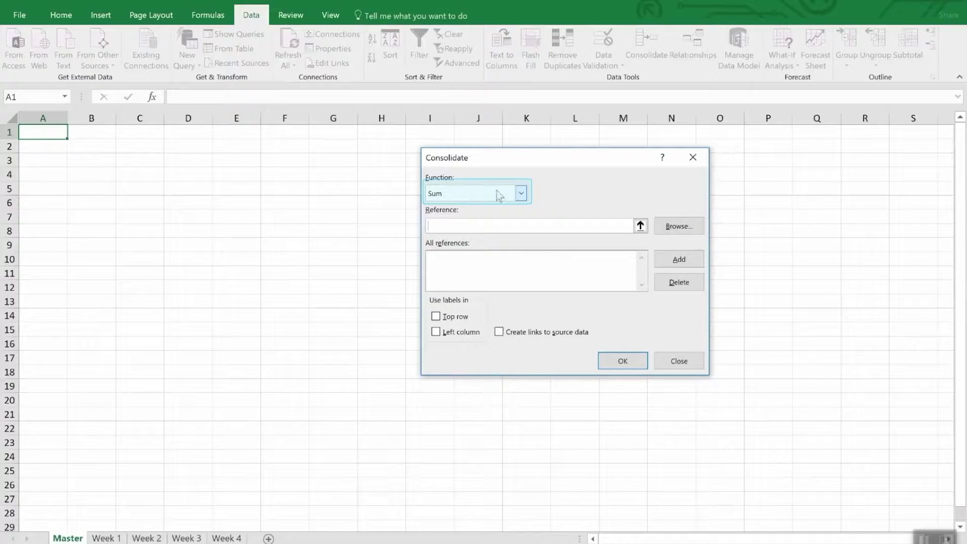
click(521, 195)
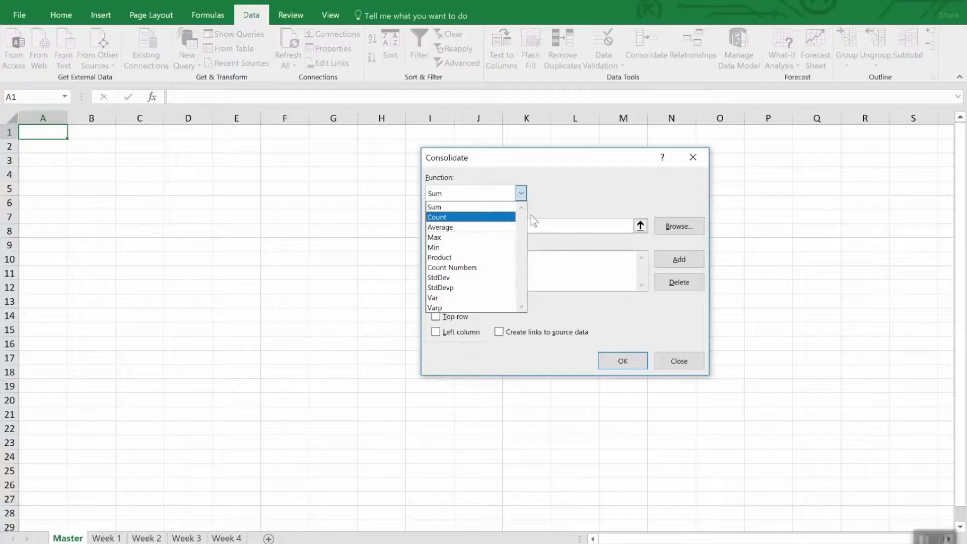
click(581, 192)
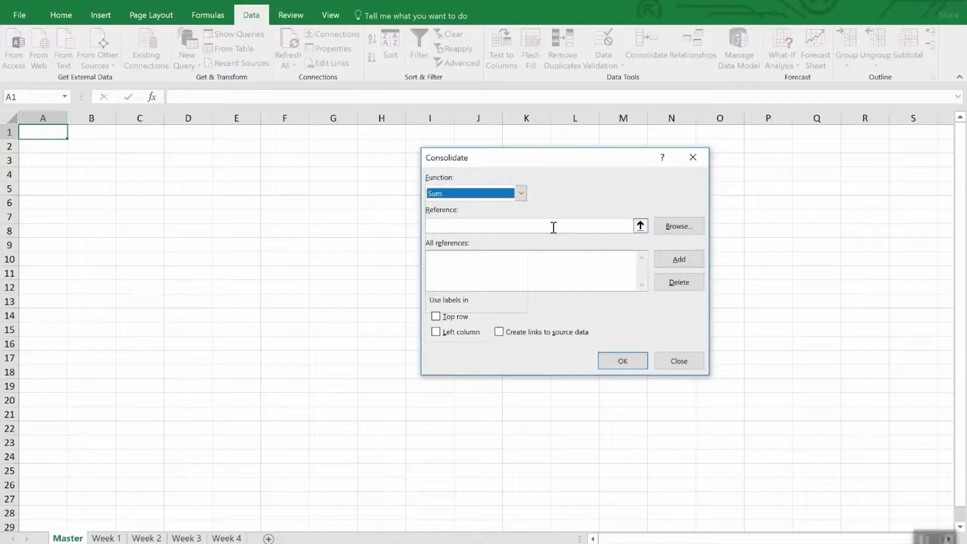
Add the range A1:F6 of the Week 1 sheet to the consolidation references.
click(640, 227)
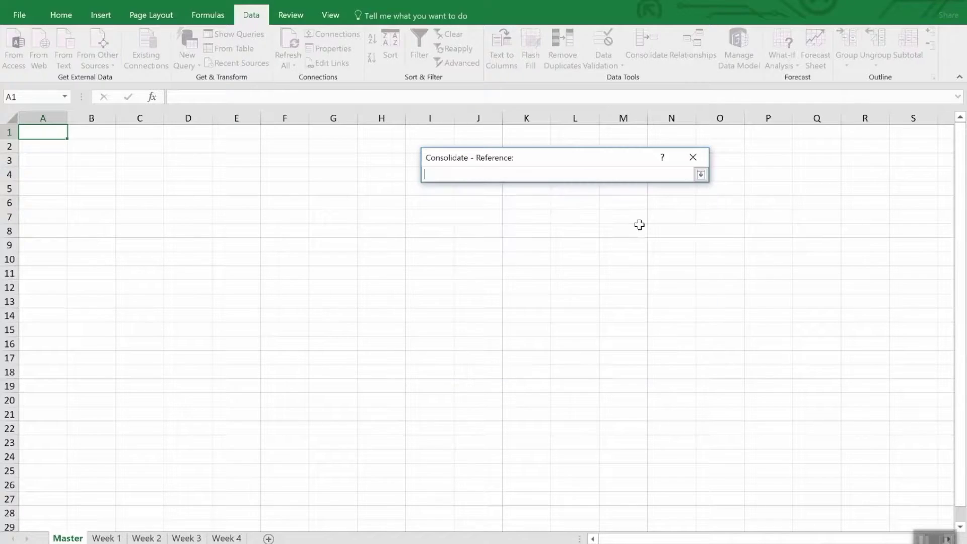
click(112, 537)
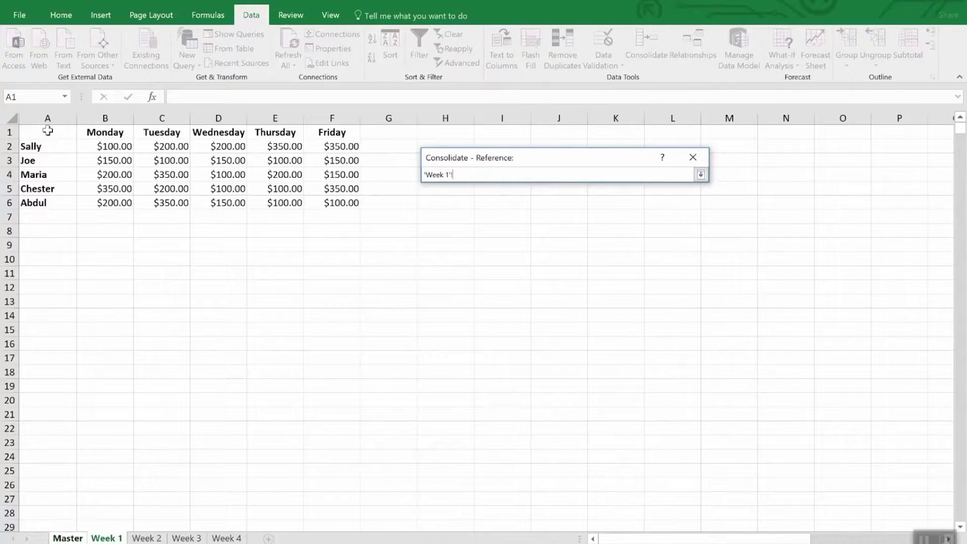
drag(47, 132, 343, 204)
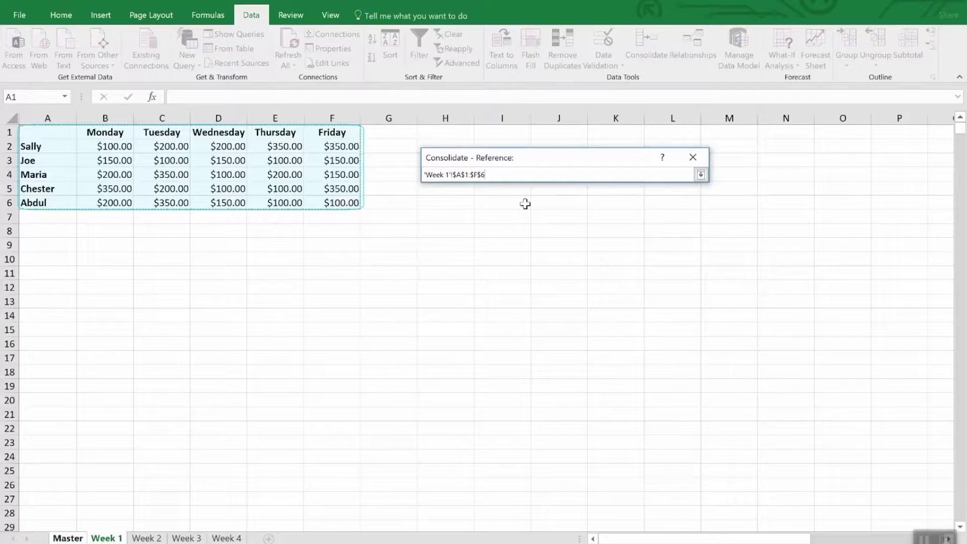
click(701, 175)
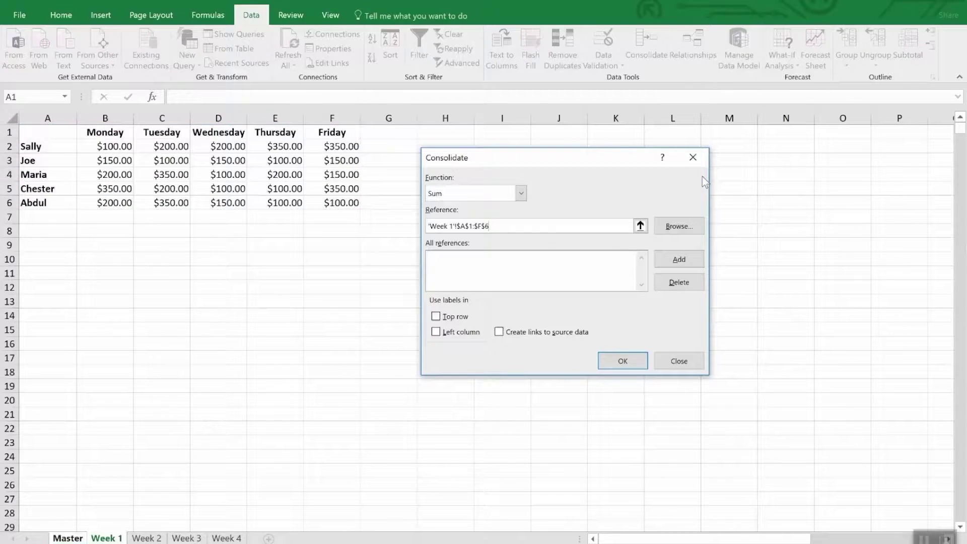
click(671, 258)
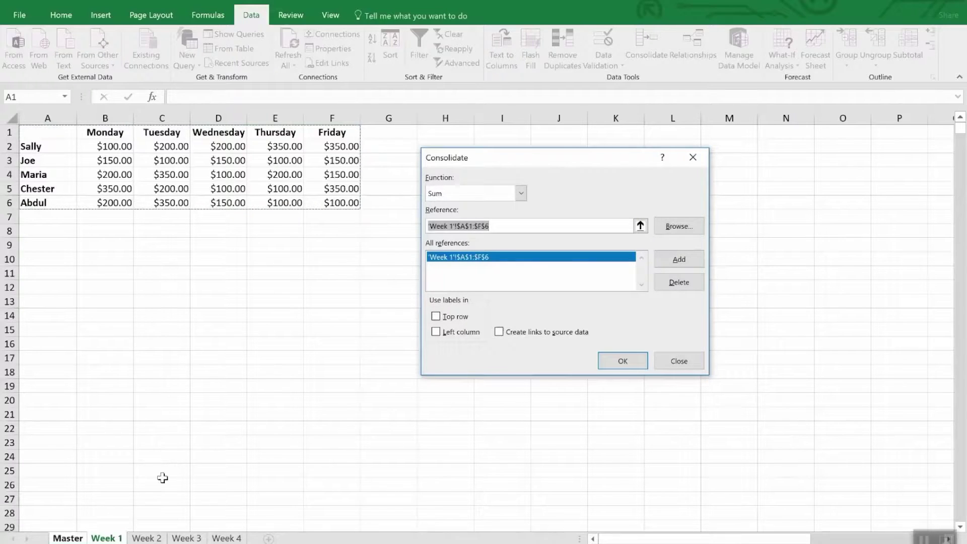
Add the range A1:F6 of the Week 2, Week 3 and Week 4 sheets to the consolidation references.
click(154, 539)
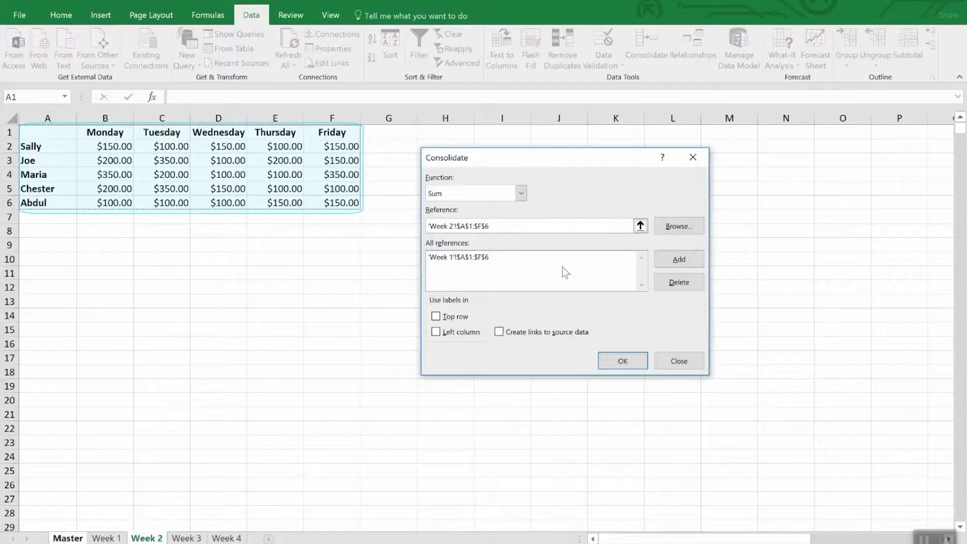
click(672, 262)
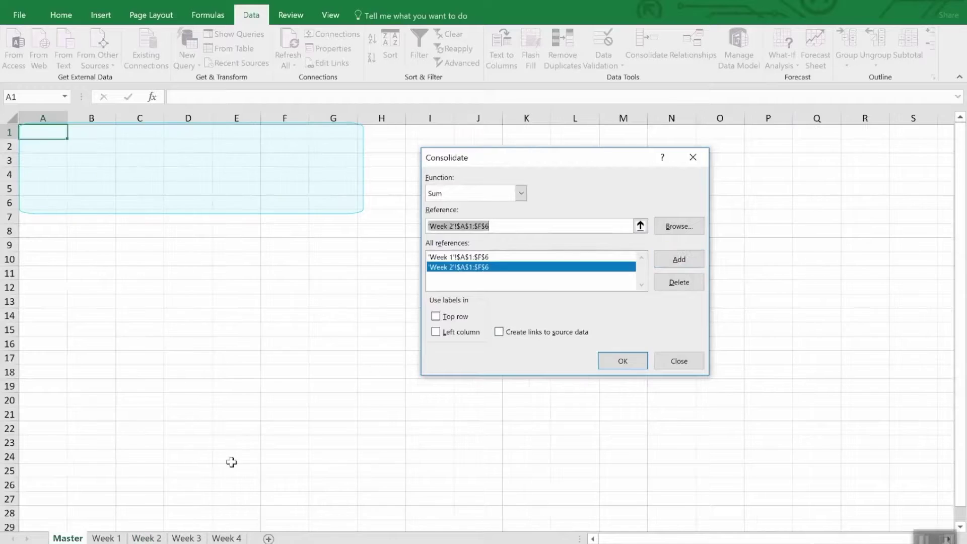
click(186, 538)
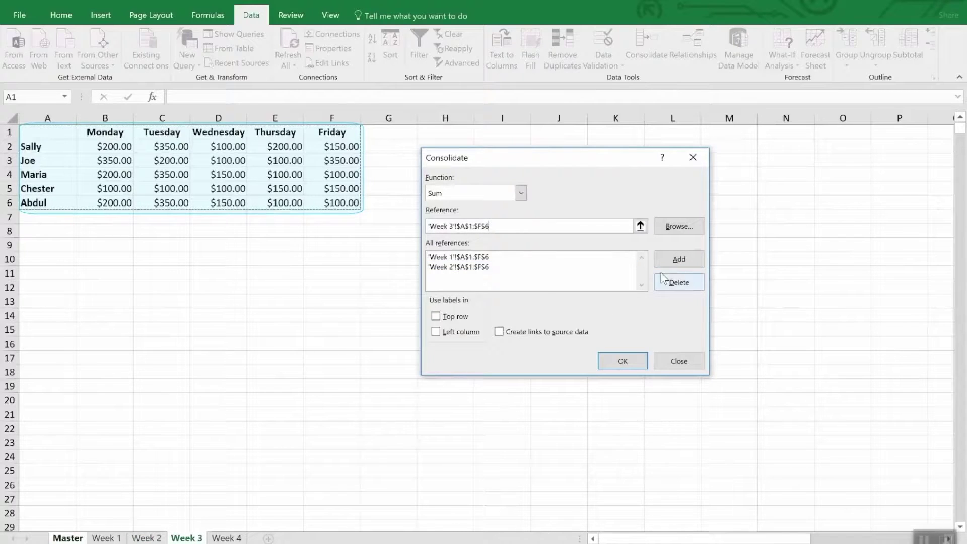
click(675, 258)
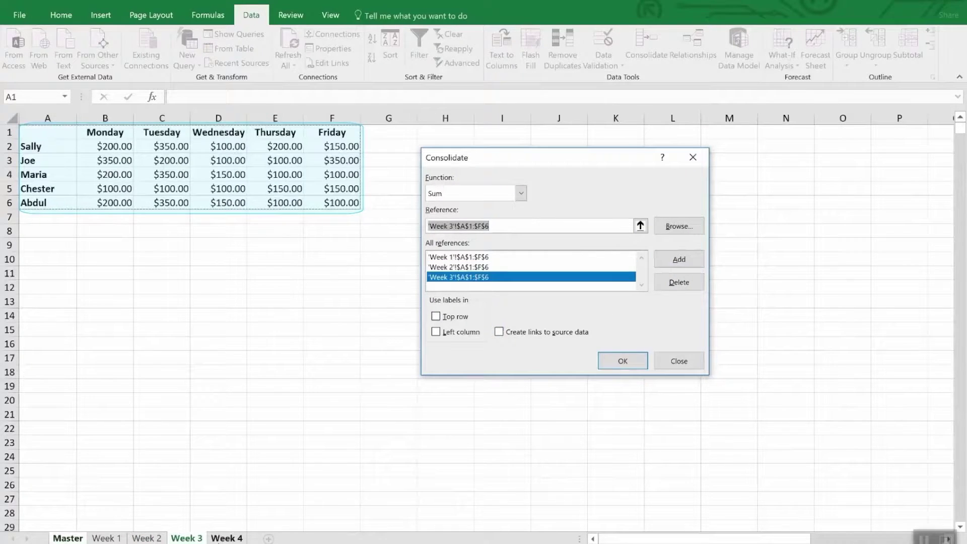
click(227, 538)
click(698, 259)
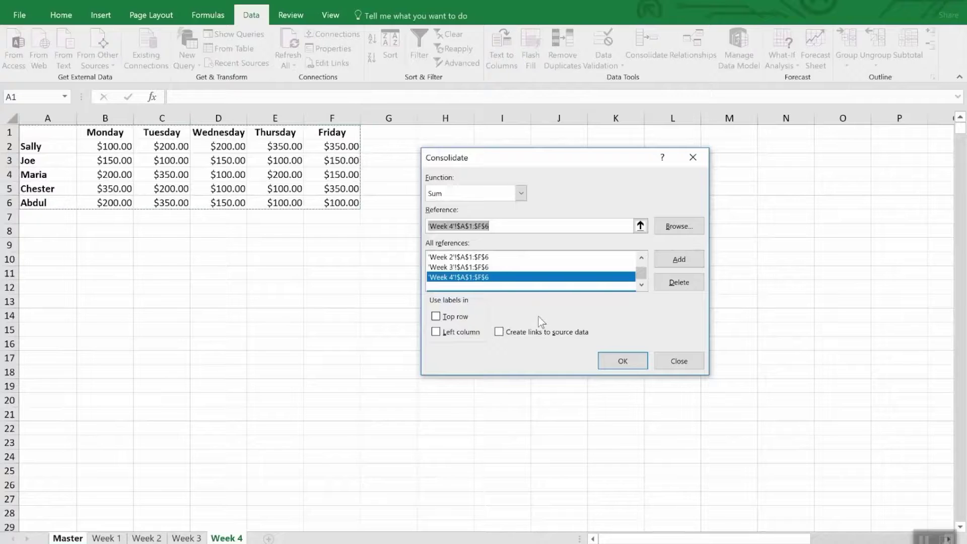
Use labels from the top row and left column, create links to source data, and run the consolidation on the Master sheet.
click(464, 317)
click(463, 334)
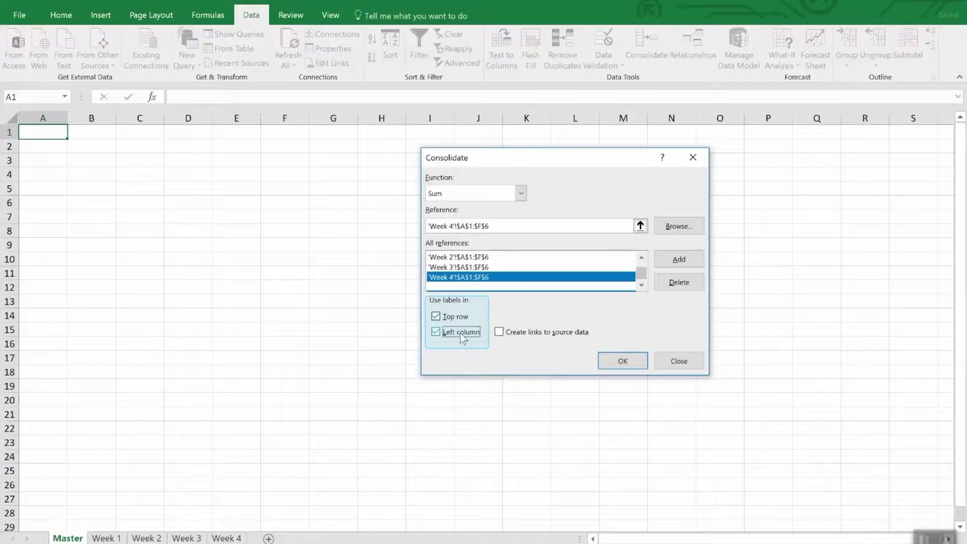
click(549, 337)
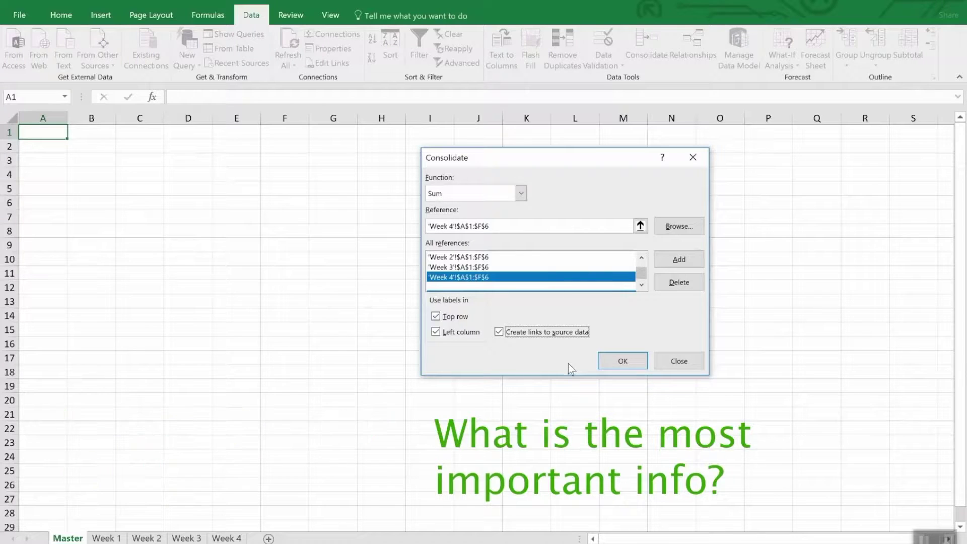
click(614, 367)
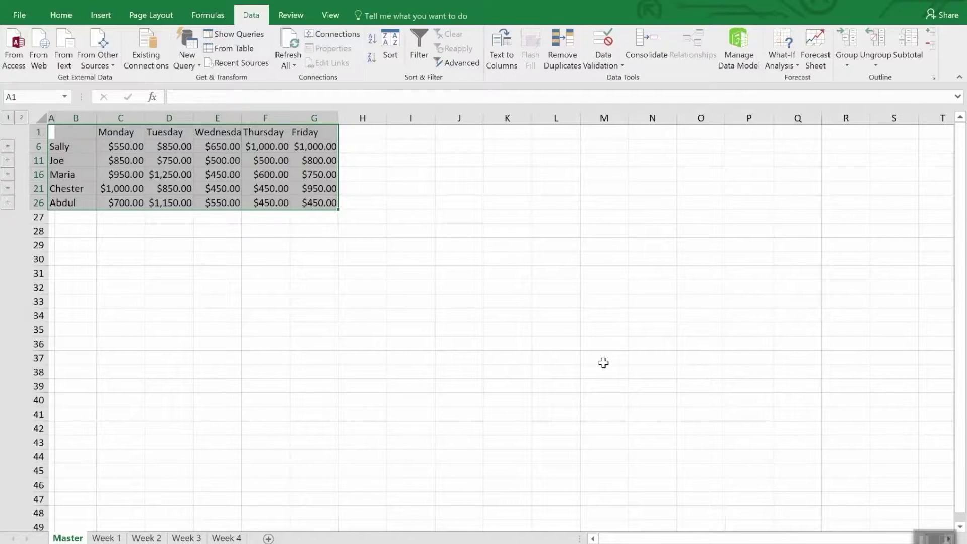
click(603, 362)
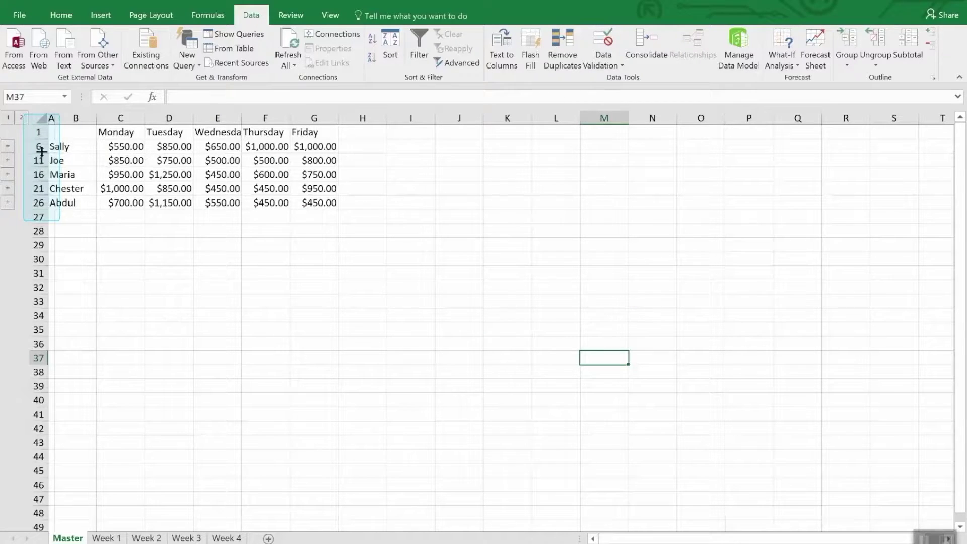
Try unhiding the detail rows within rows 1 to 26 of the Master sheet and undo the unhiding.
drag(38, 132, 33, 202)
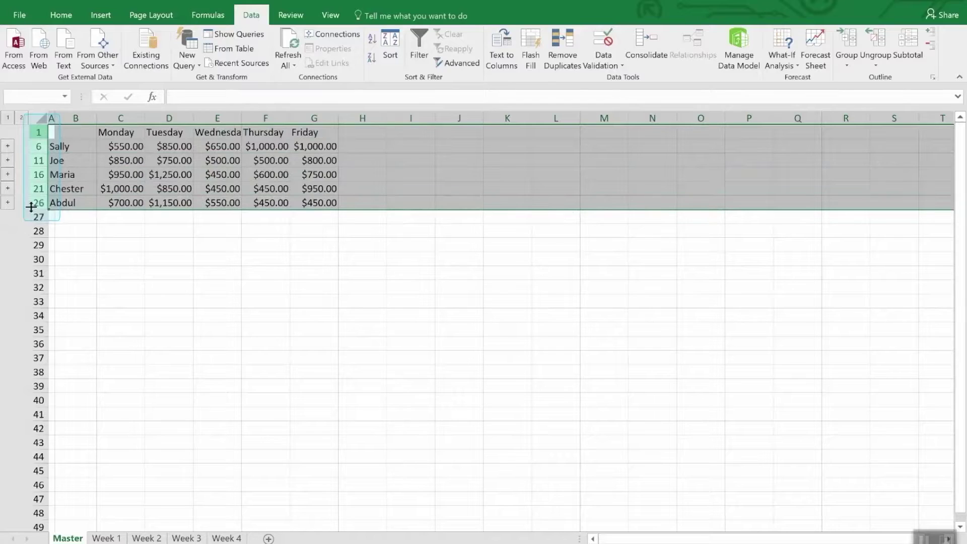
right_click(34, 202)
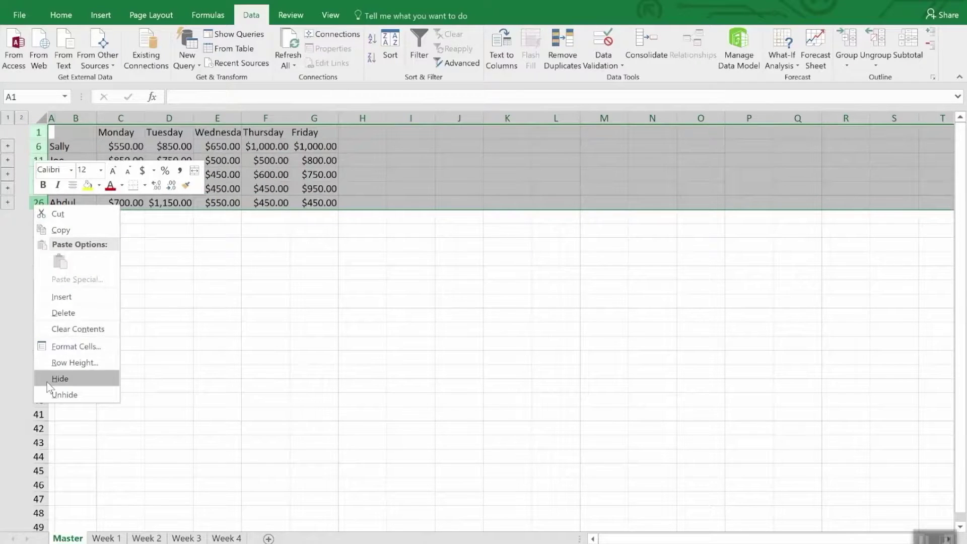
click(56, 394)
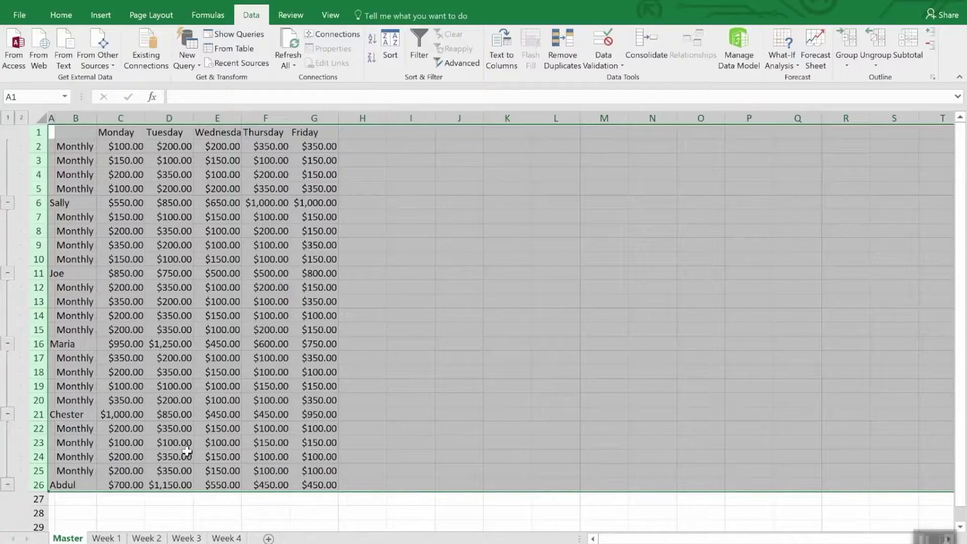
click(216, 511)
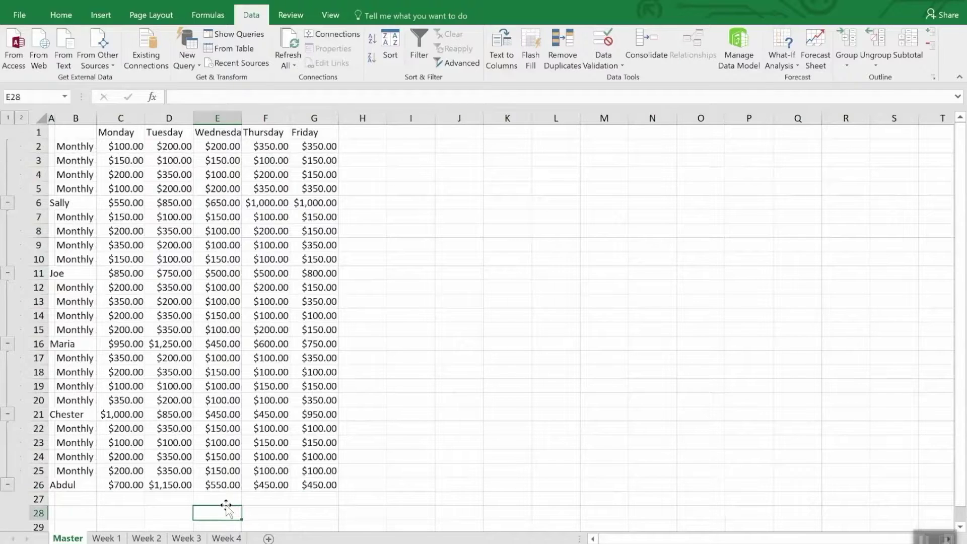
key(ctrl+z)
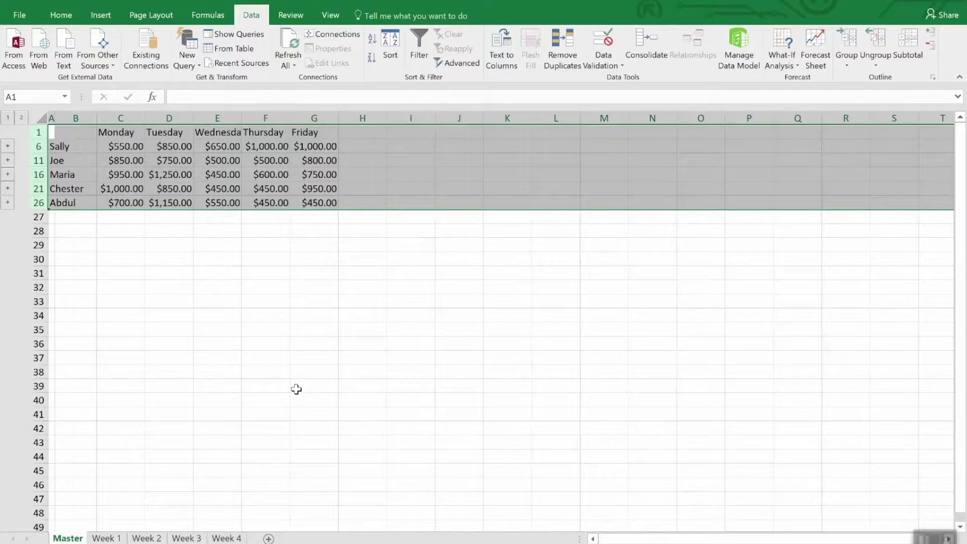
click(259, 265)
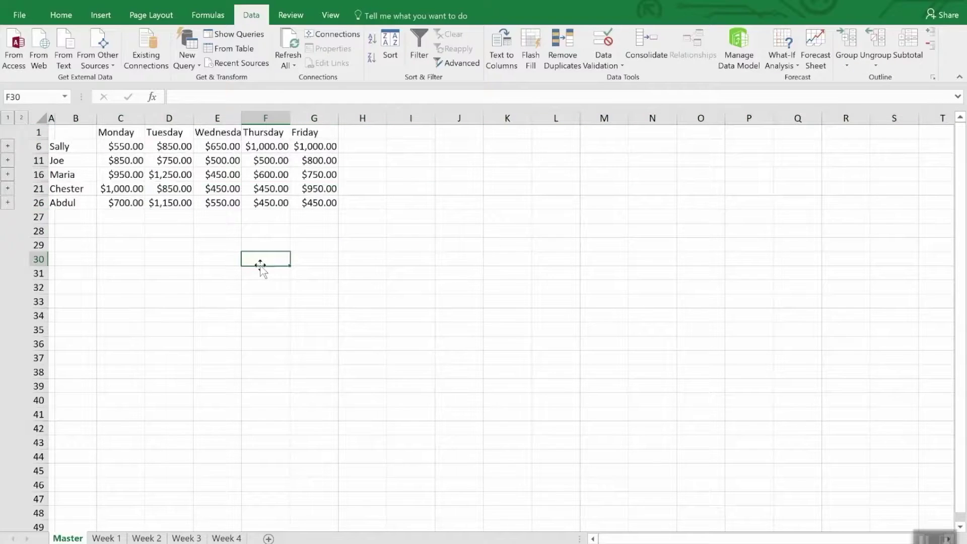
Set Sally's Thursday amount in E2 of the Week 4 sheet to 3500 and compare her Thursday total on the Master sheet.
click(280, 146)
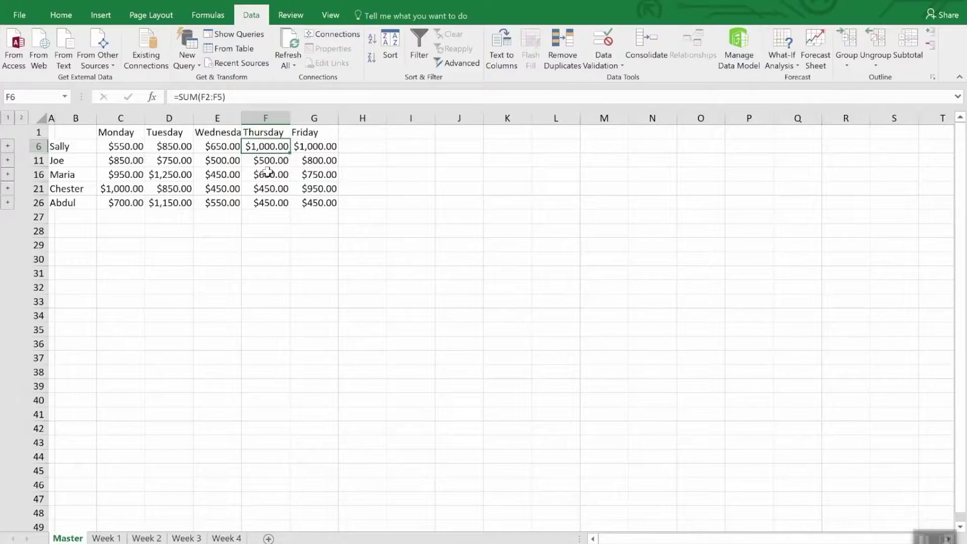
click(221, 538)
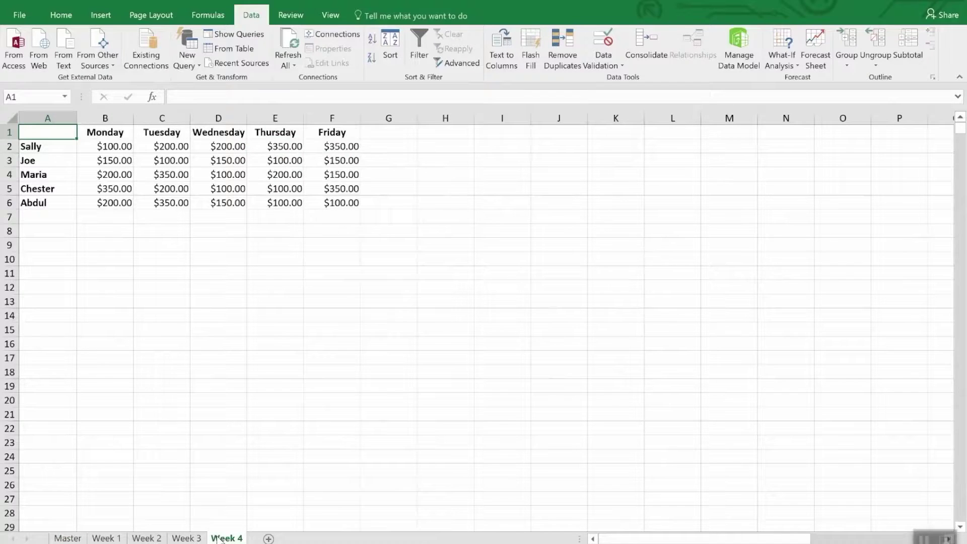
click(282, 147)
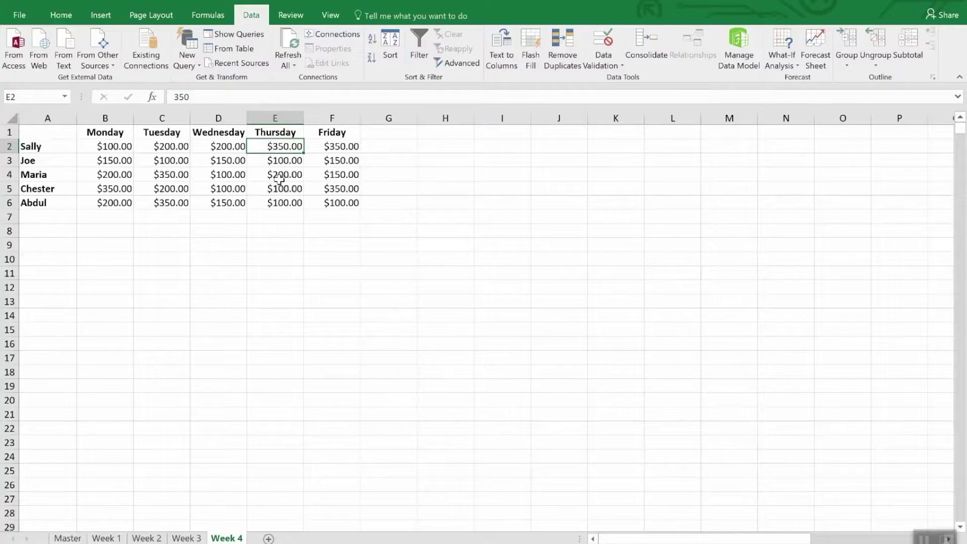
text(35)
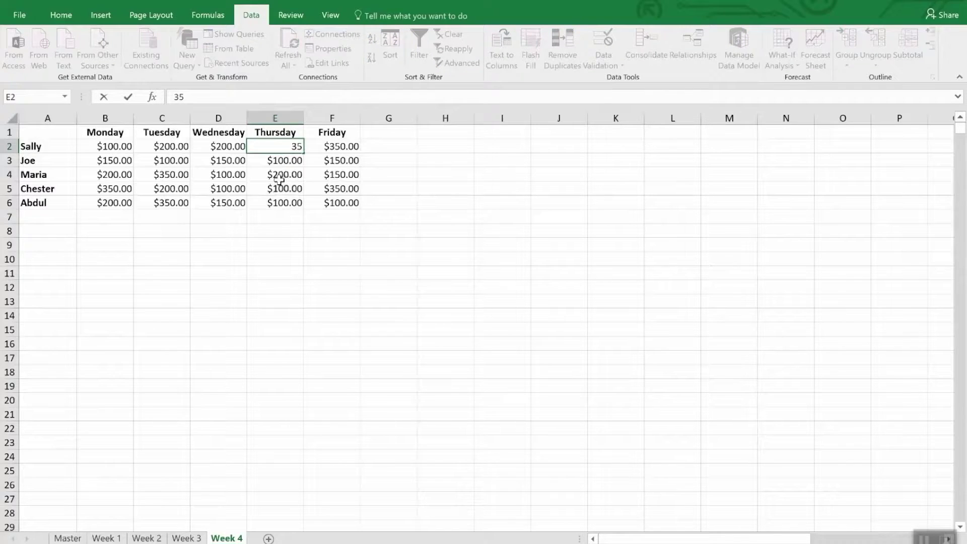
text(00.)
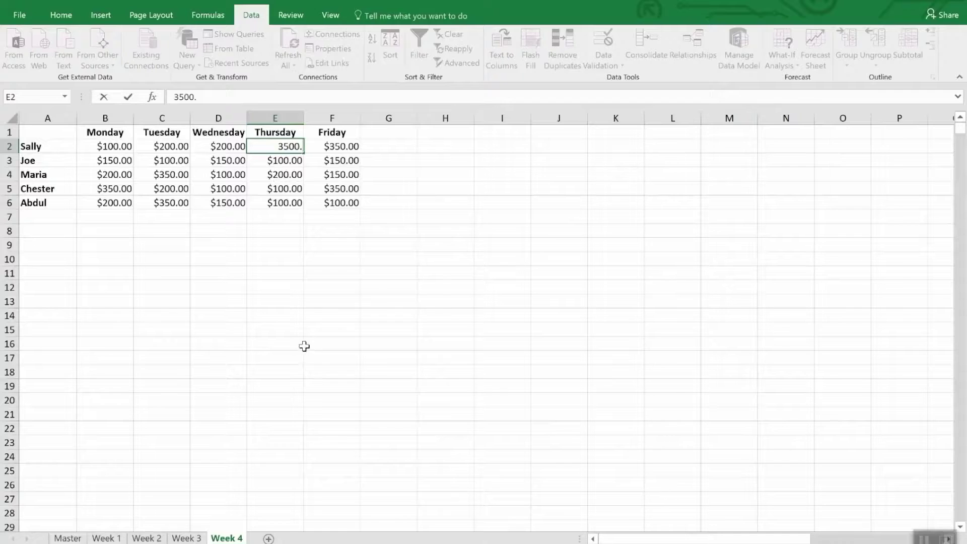
key(Return)
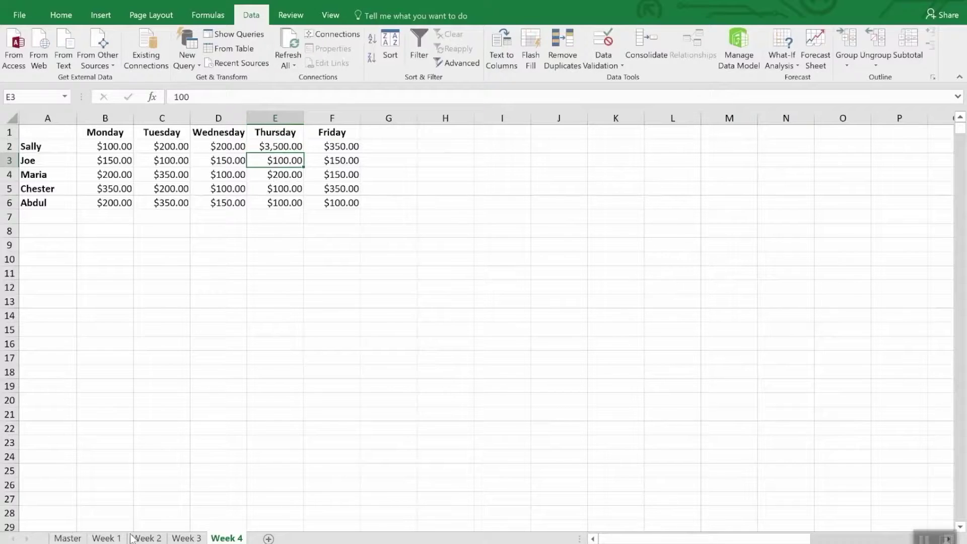
click(68, 538)
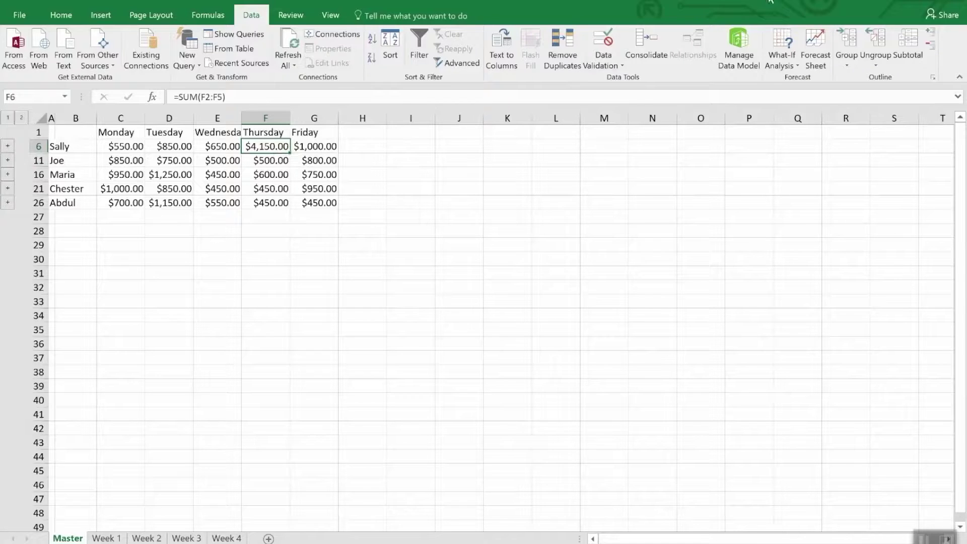
click(654, 44)
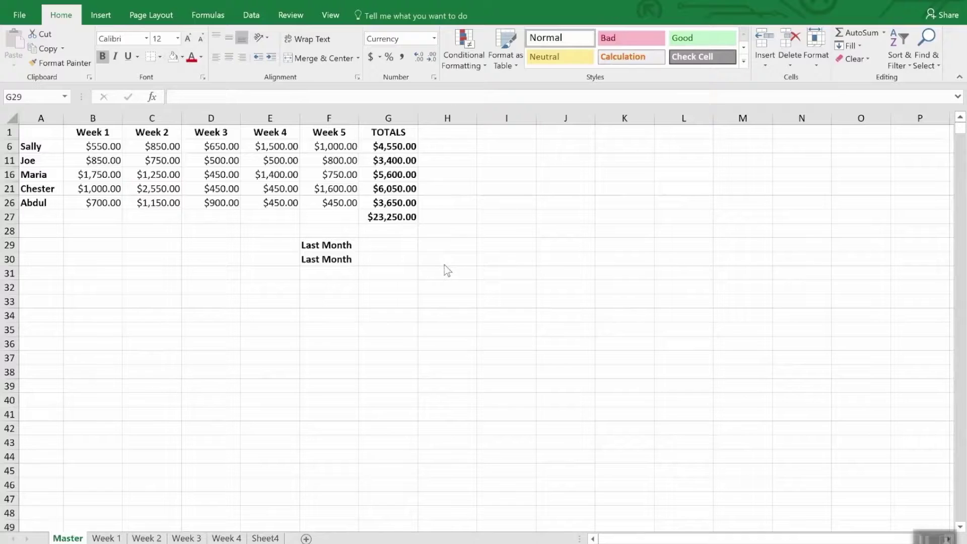
Link G29 of the Monthly Sales 2 Master sheet to cell G47 on the Master sheet of Monthly Sales.xlsx and review the formula.
click(373, 244)
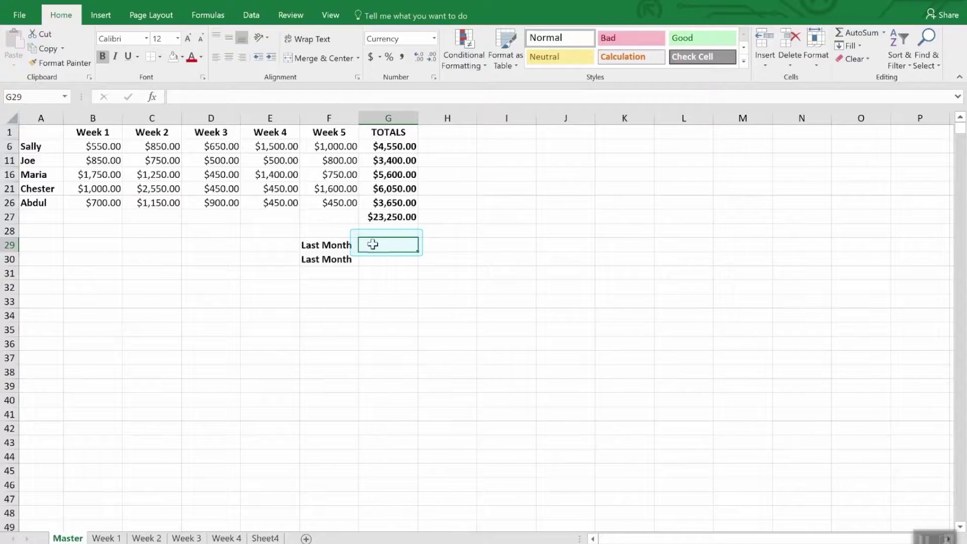
text(=)
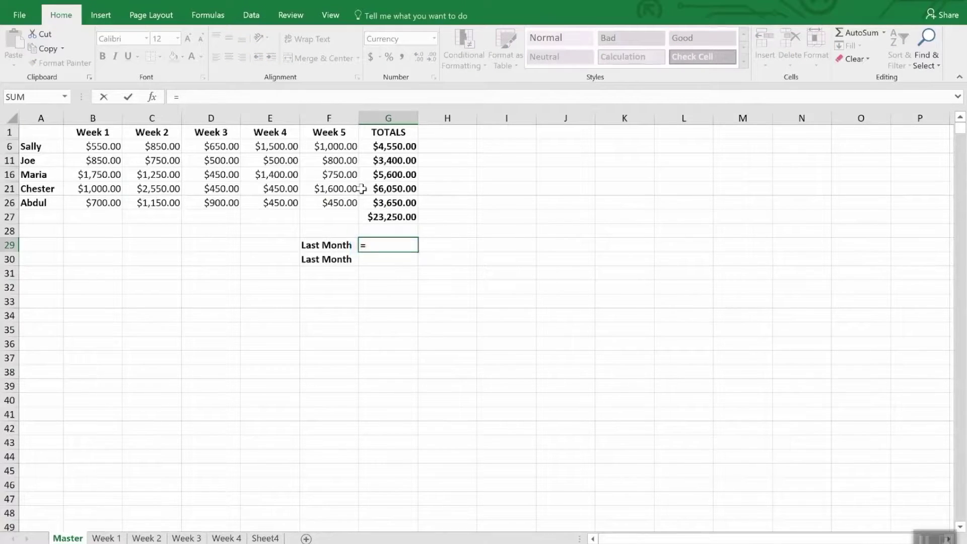
click(337, 20)
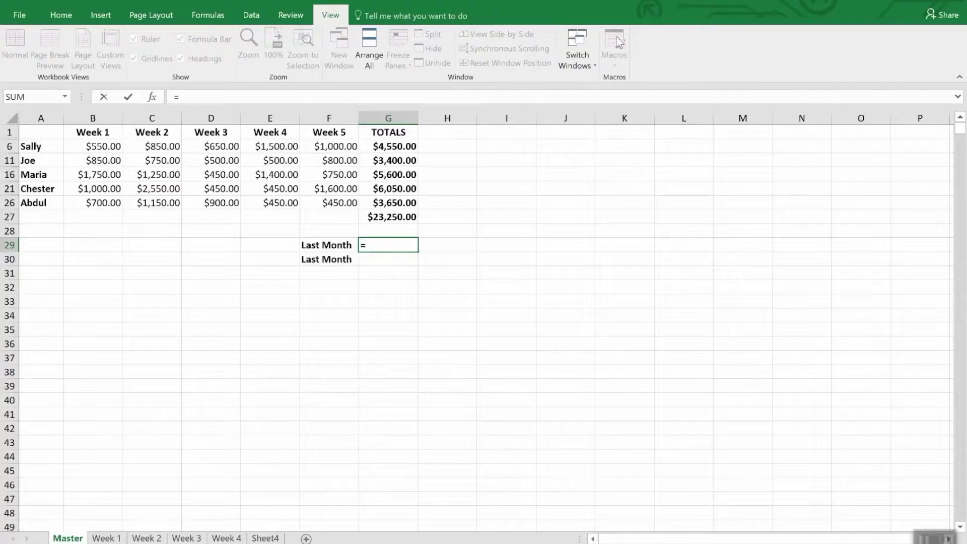
click(588, 55)
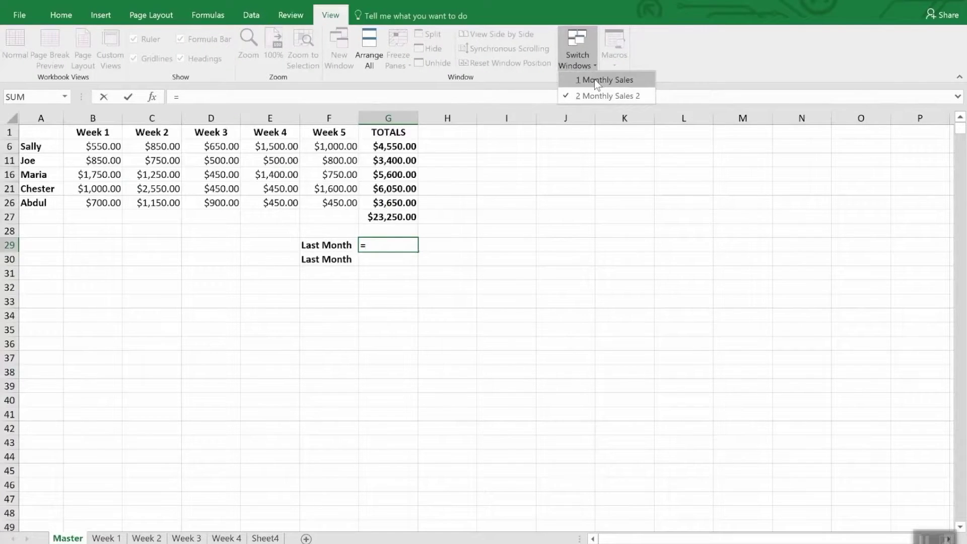
click(604, 95)
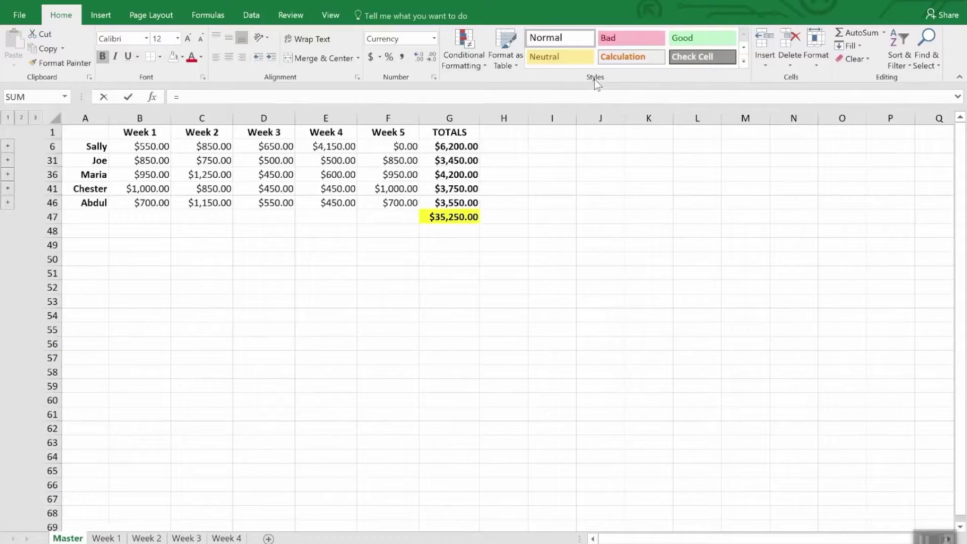
click(453, 217)
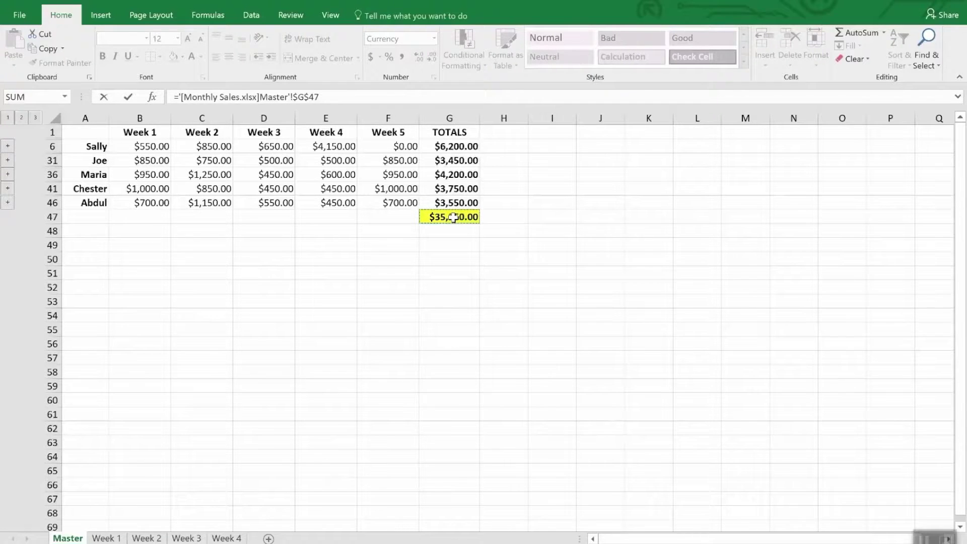
key(Return)
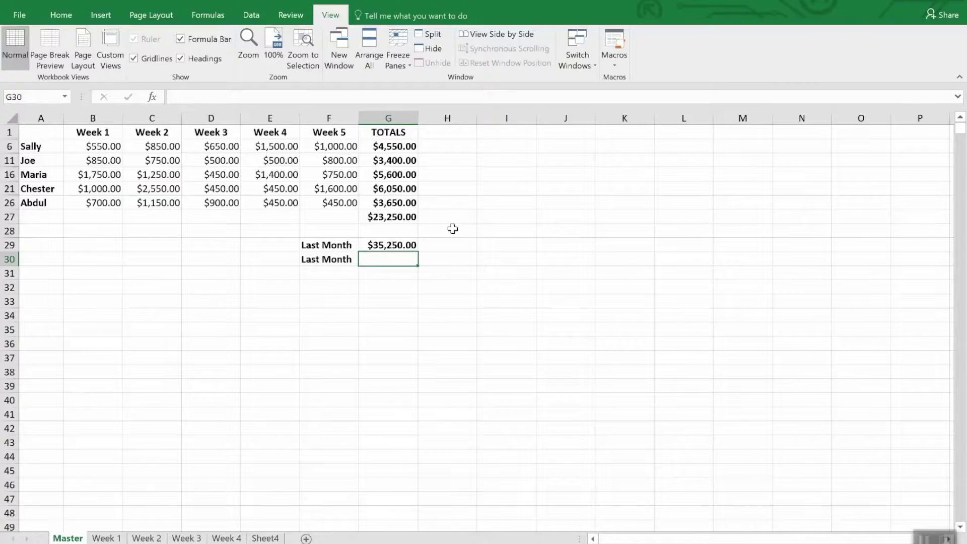
click(407, 246)
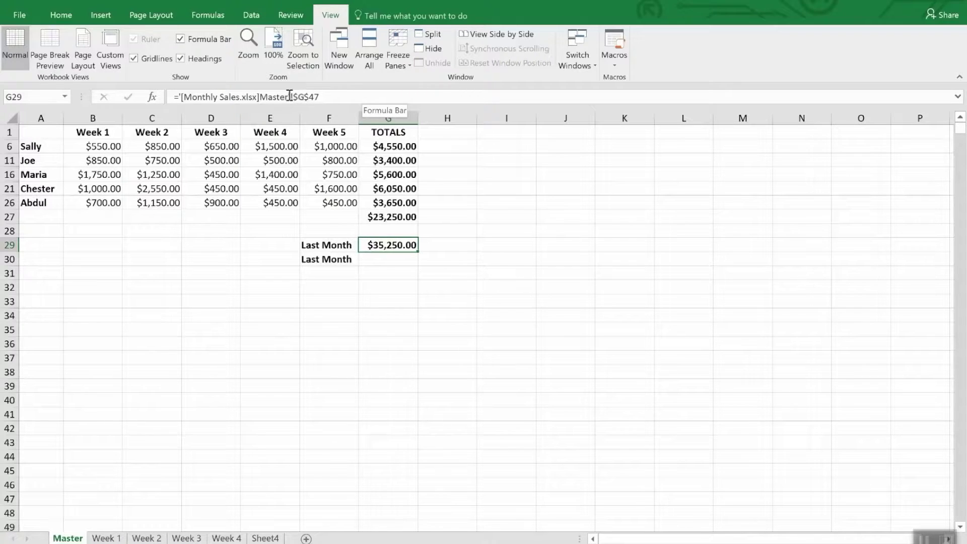
Link G30 of the Monthly Sales 2 Master sheet to the copied total in G47 of the Monthly Sales Master sheet, using Paste Link.
click(380, 261)
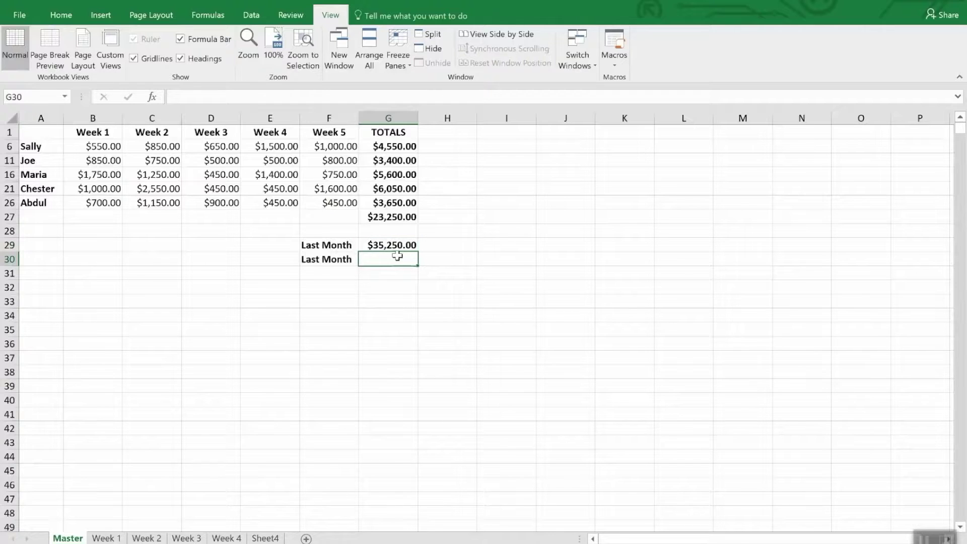
click(582, 49)
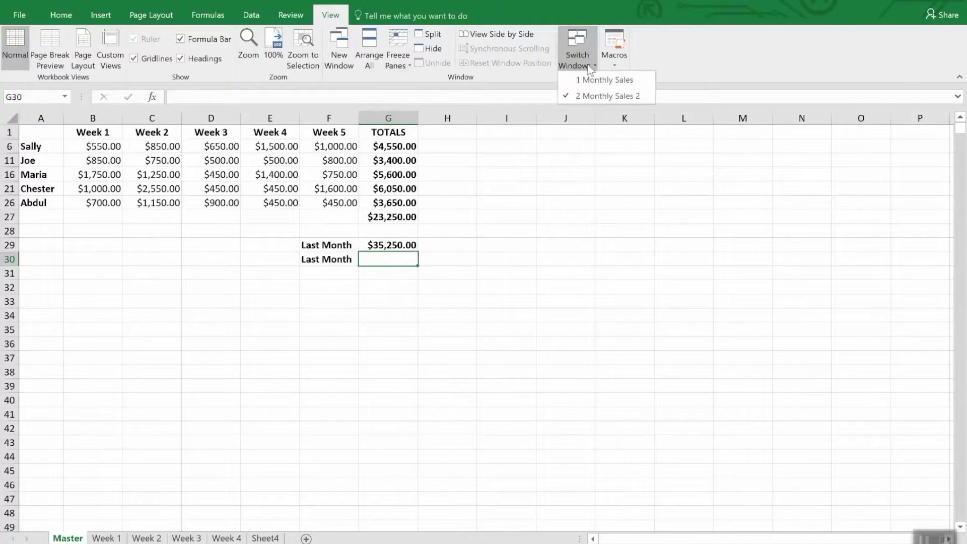
click(594, 81)
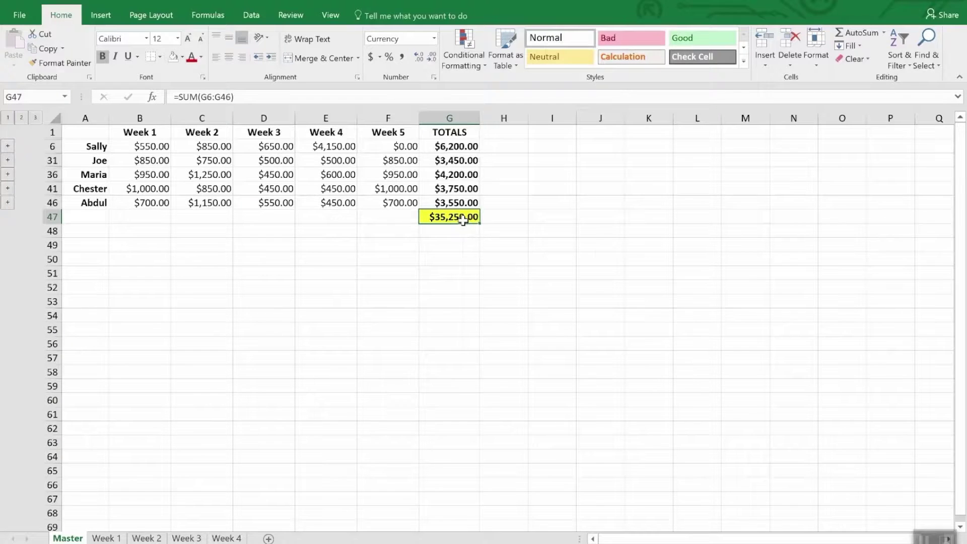
right_click(463, 217)
click(489, 247)
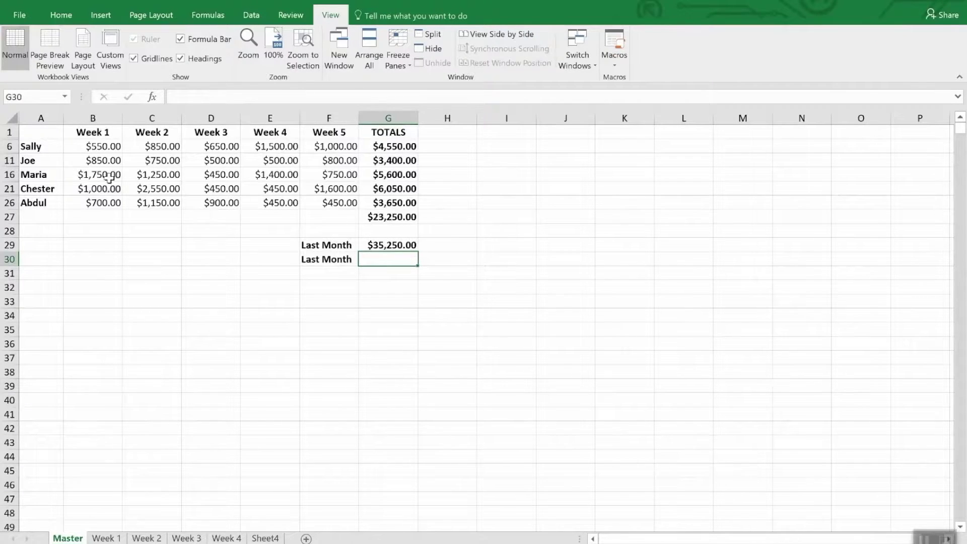
click(62, 17)
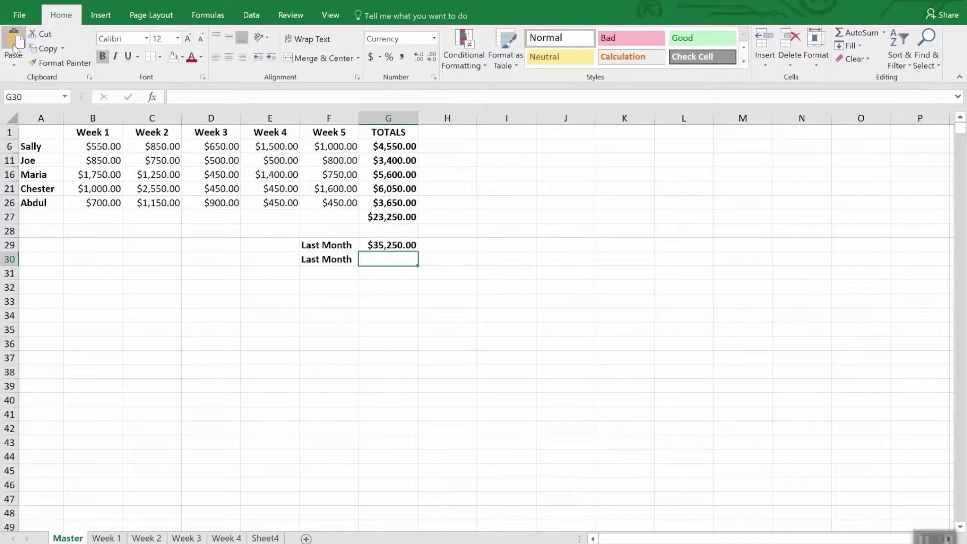
click(10, 64)
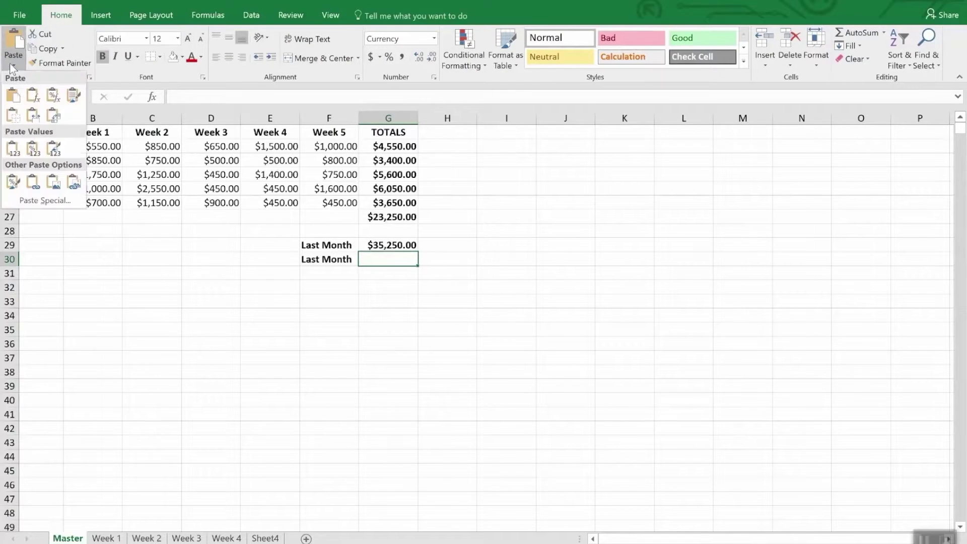
click(41, 200)
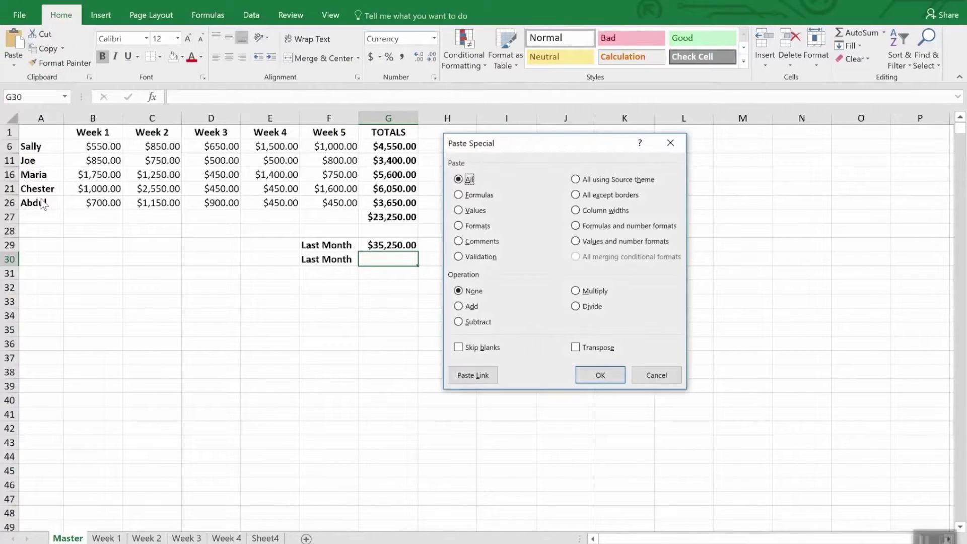
click(471, 375)
click(464, 199)
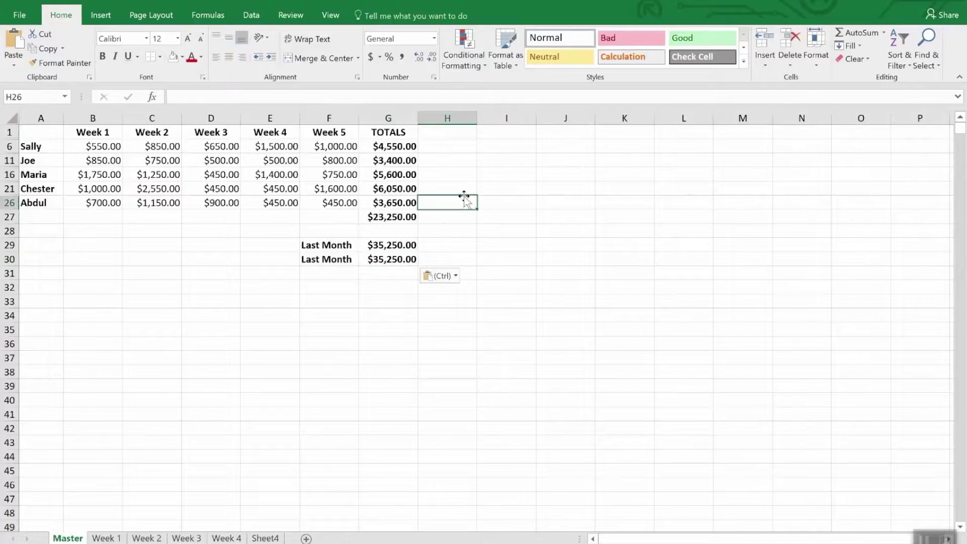
Compare the external link formulas in G29 and G30 on the Monthly Sales 2 Master sheet.
click(394, 259)
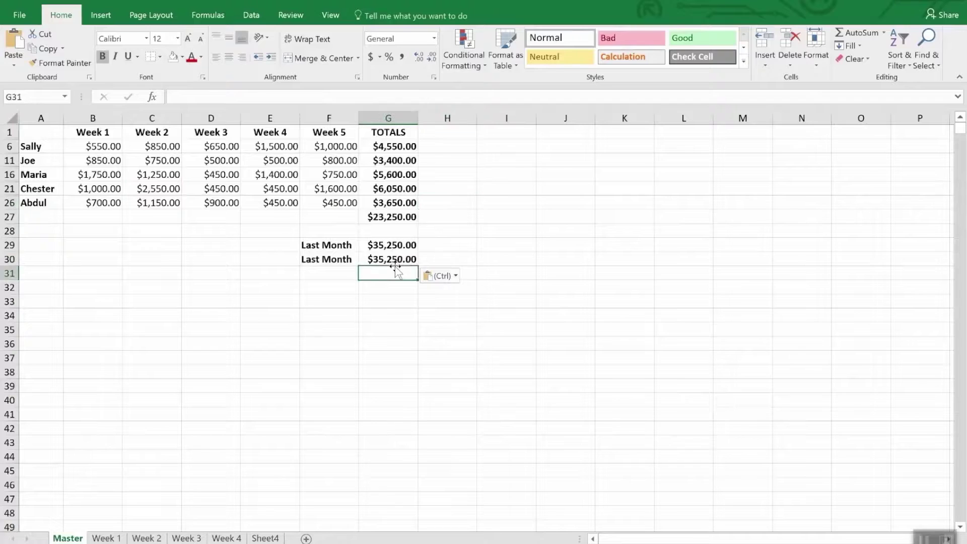
click(394, 245)
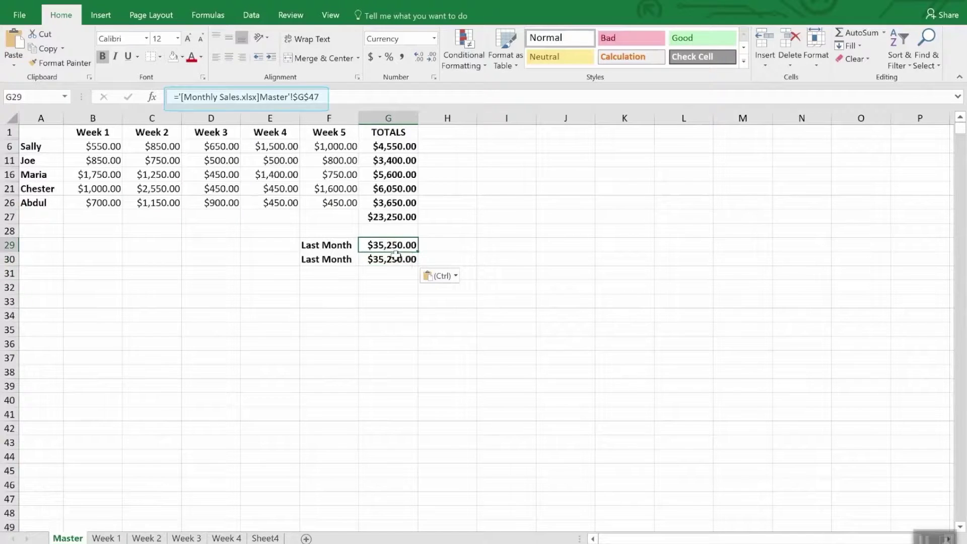
click(394, 259)
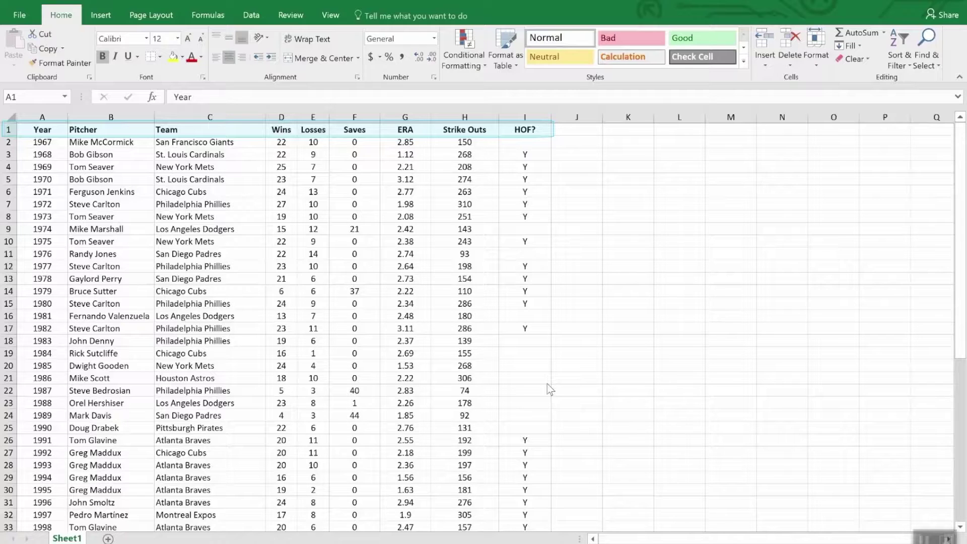
Sort the pitcher list by Wins from largest to smallest and look through the sorted rows.
key(ctrl+Down)
key(ctrl+Up)
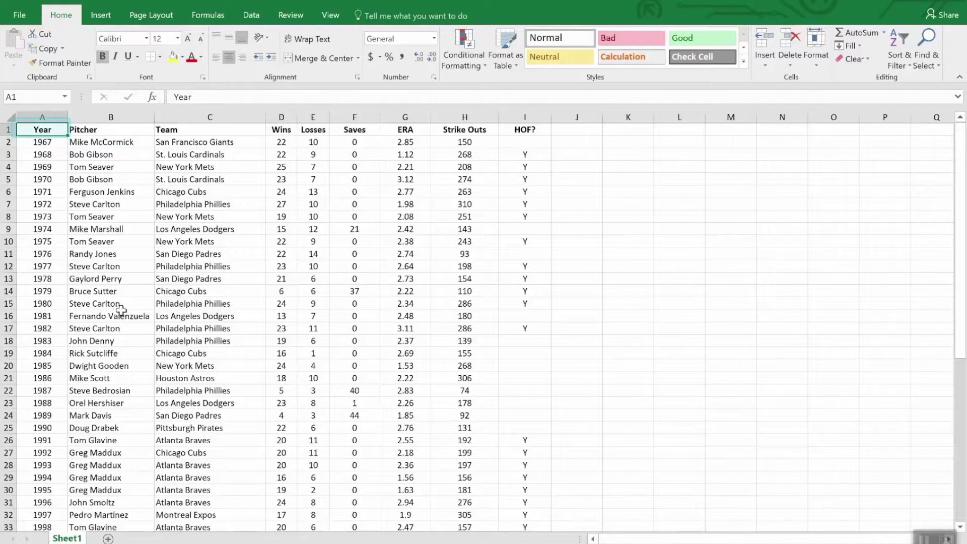
scroll(126, 342, down, 12)
scroll(121, 350, up, 12)
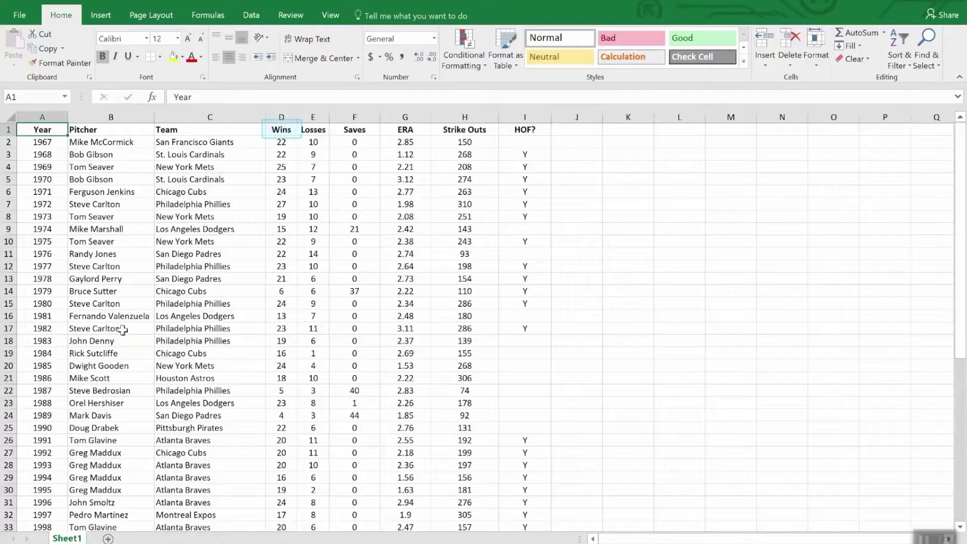
click(285, 131)
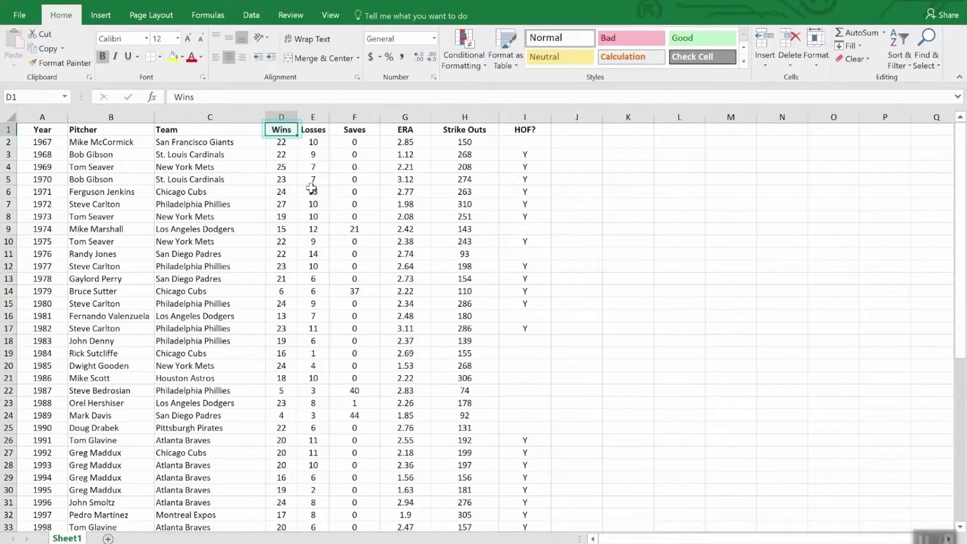
click(902, 38)
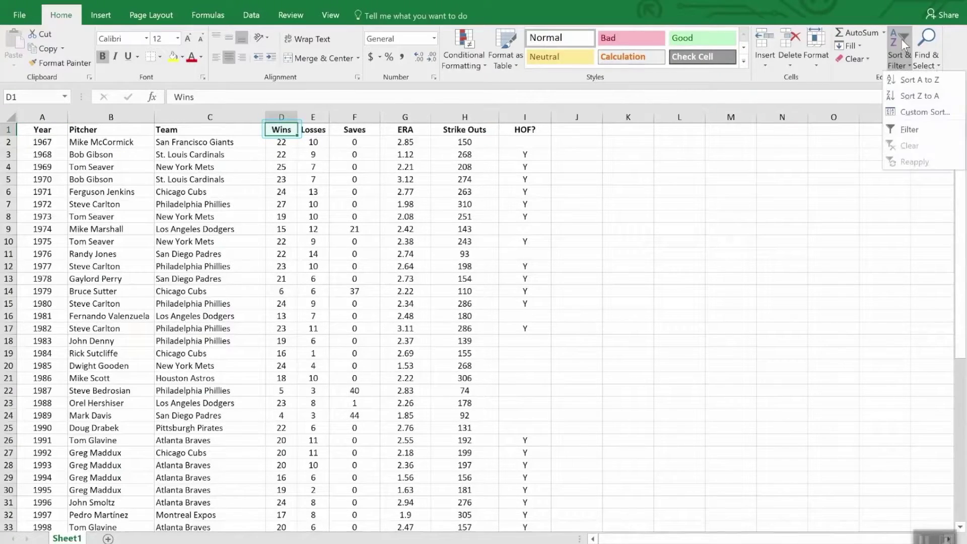
click(912, 97)
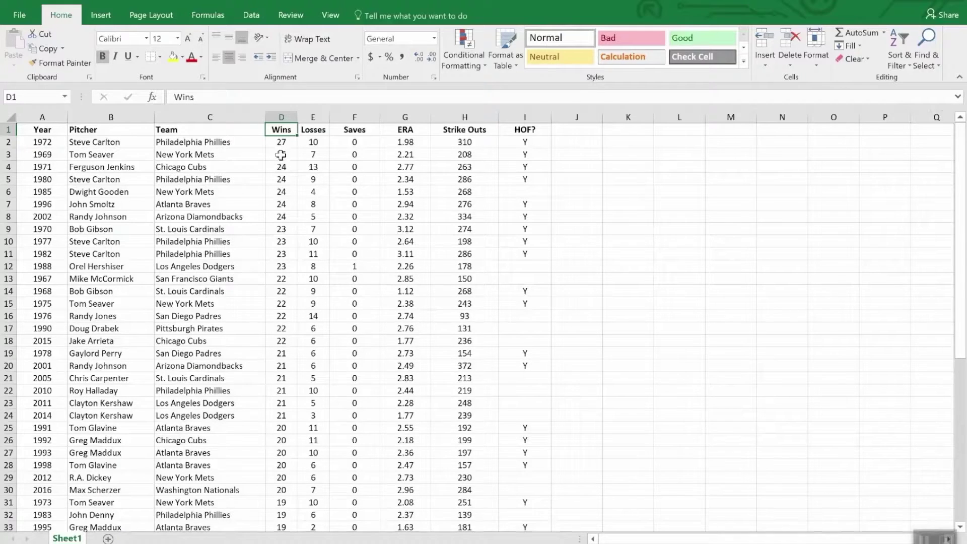
scroll(281, 154, down, 8)
scroll(281, 160, up, 8)
Apply a custom sort by Wins from largest to smallest, adding ERA from smallest to largest as the second level.
click(901, 41)
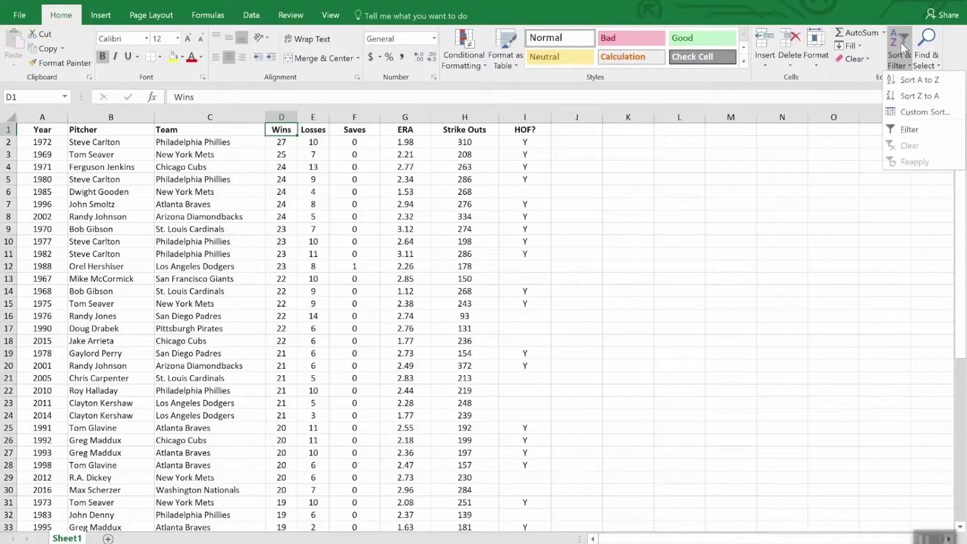
click(923, 112)
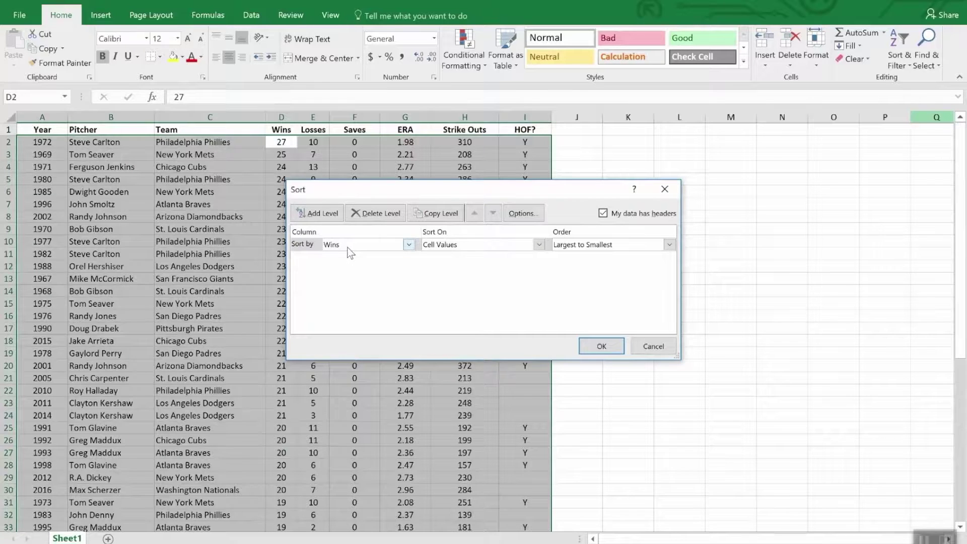
click(324, 215)
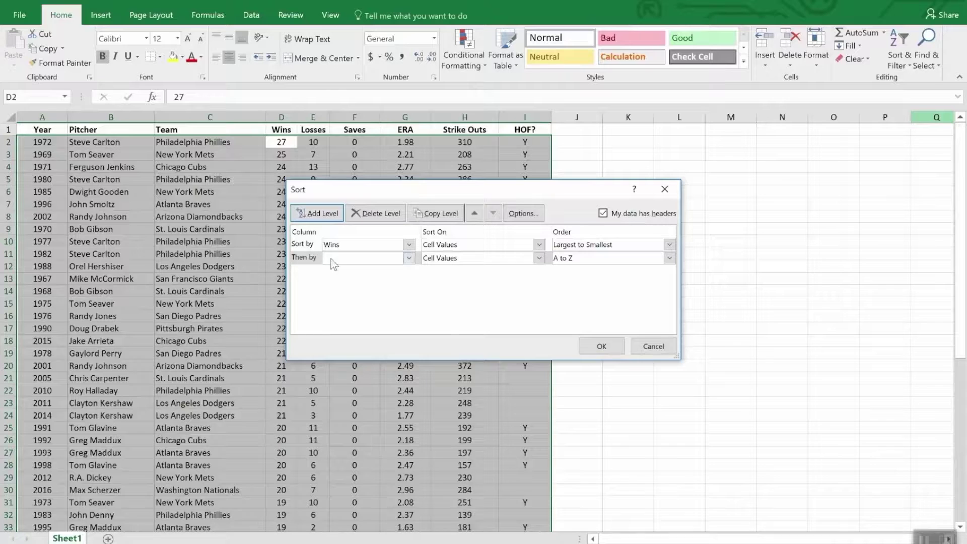
click(409, 259)
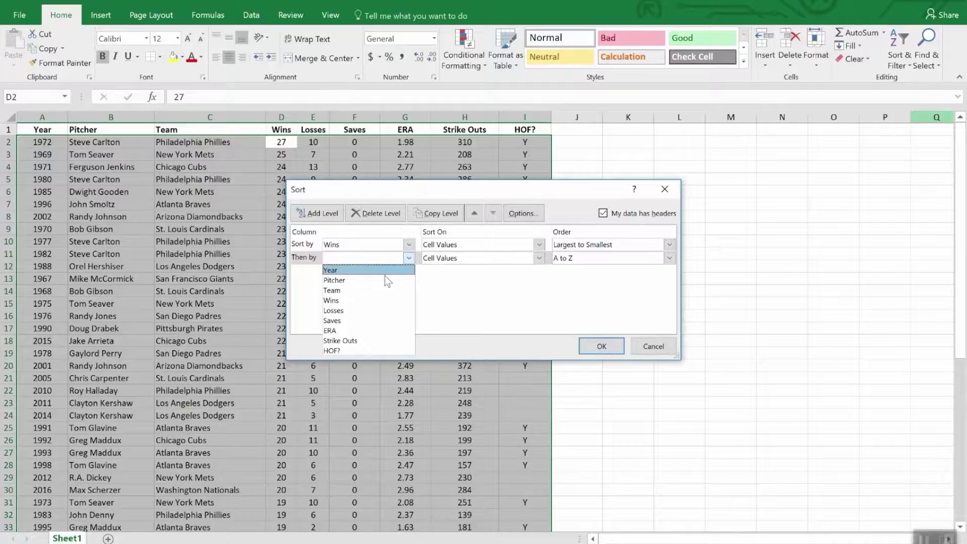
click(382, 331)
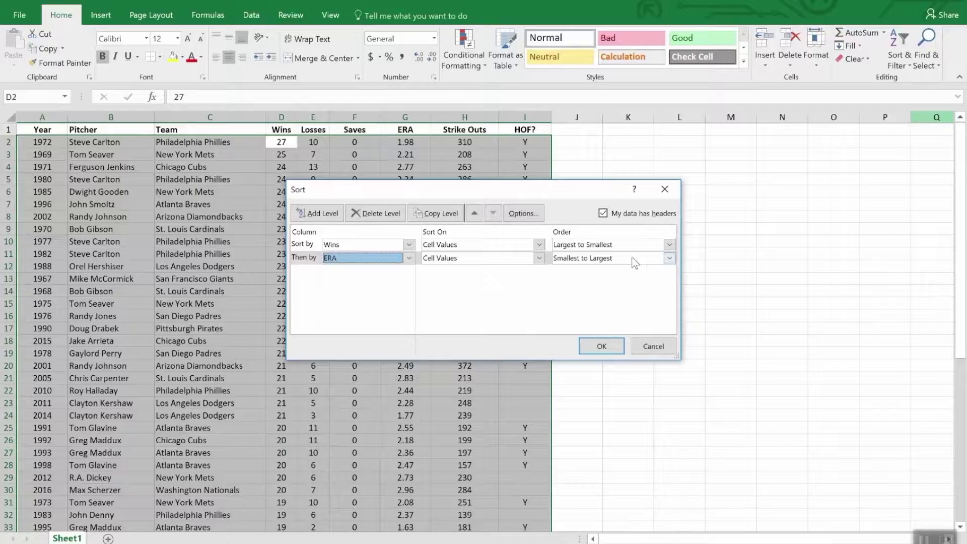
click(599, 345)
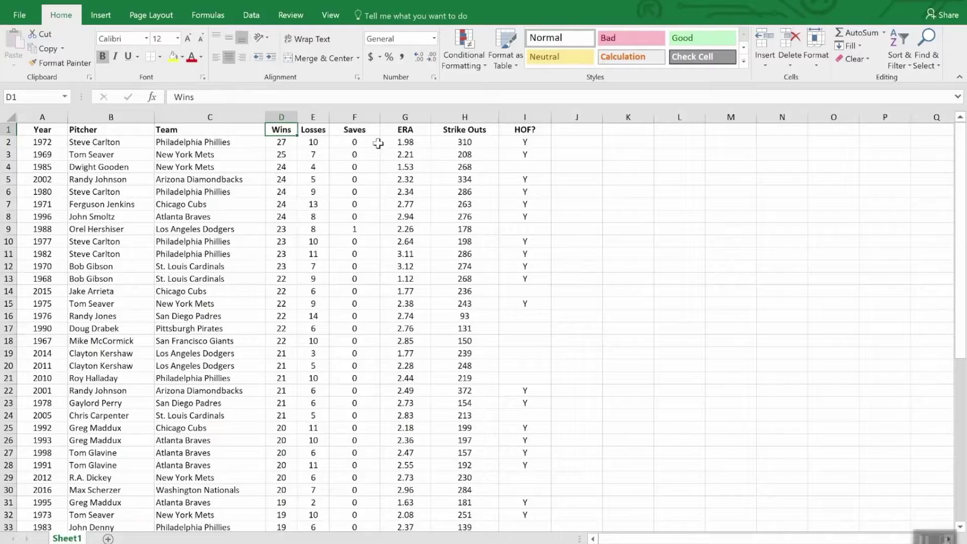
Turn on filtering for the pitcher list and filter the HOF? column to show only Y.
click(362, 132)
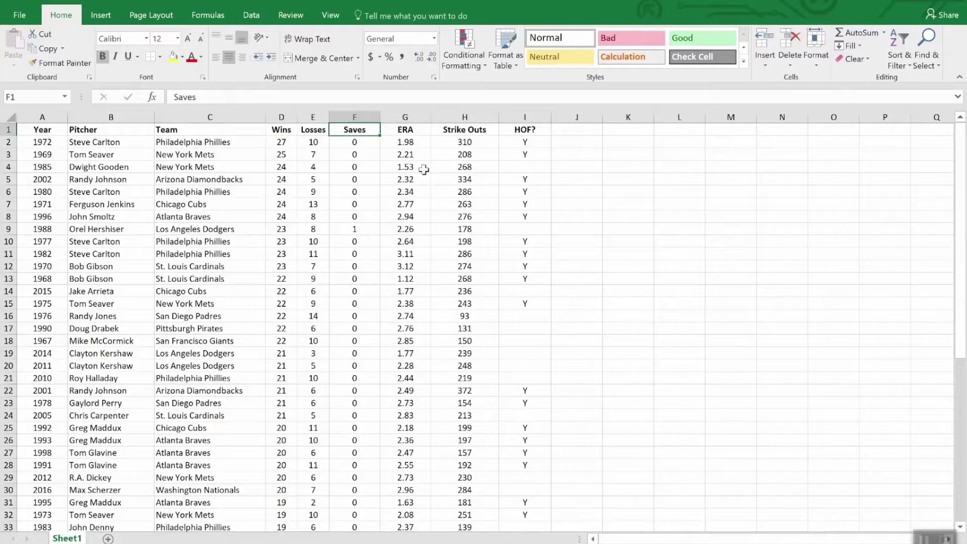
click(896, 42)
click(912, 126)
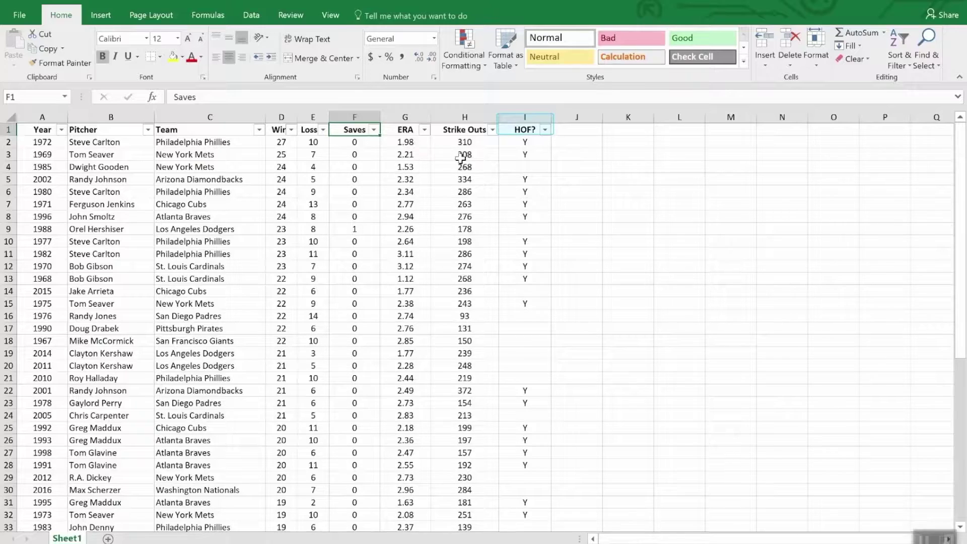
click(545, 131)
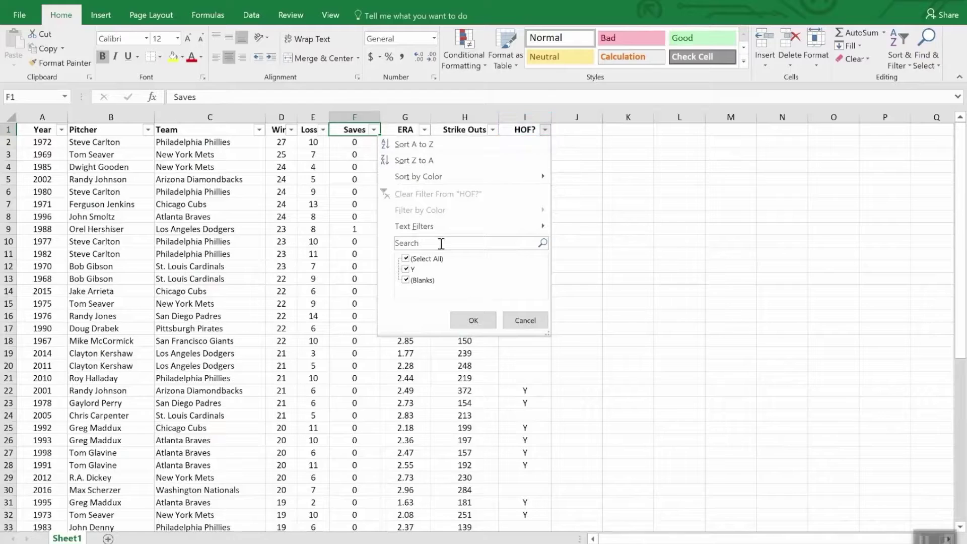
click(405, 258)
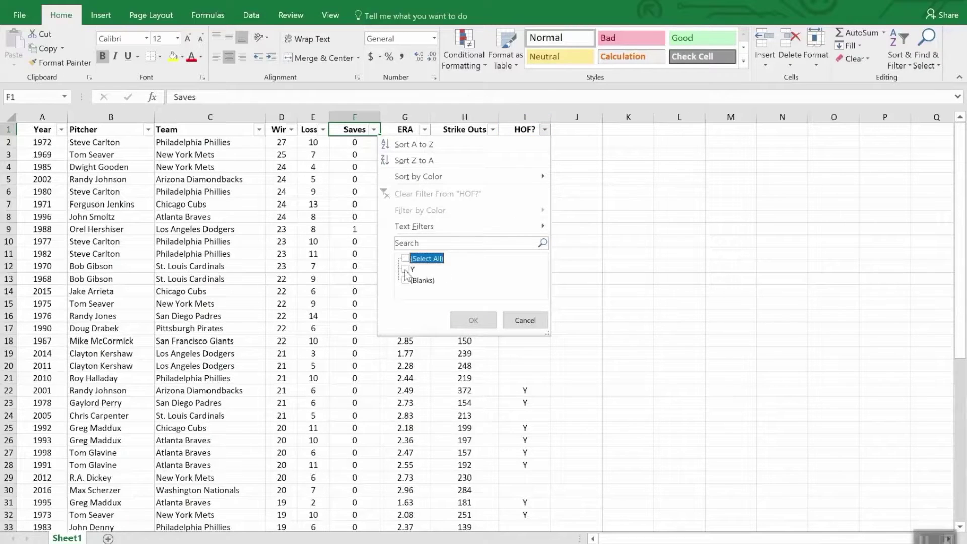
click(409, 271)
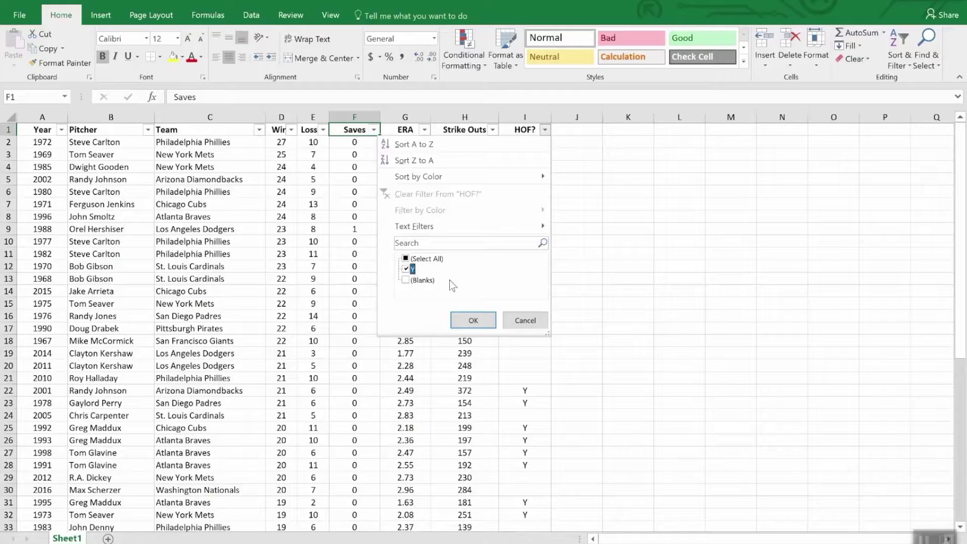
click(475, 323)
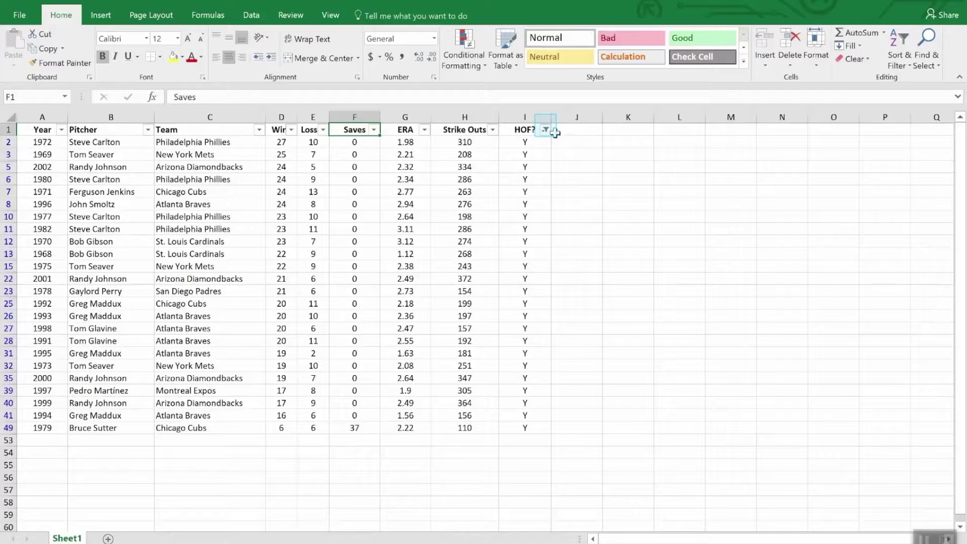
mouse_move(545, 134)
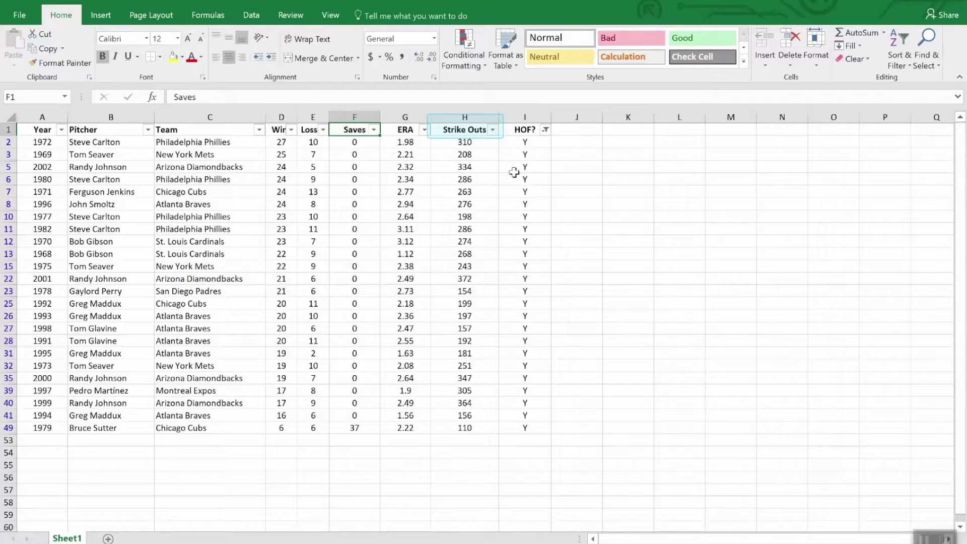
Sort the filtered rows by Strike Outs from largest to smallest, and filter the Wins column to values less than 20.
click(493, 131)
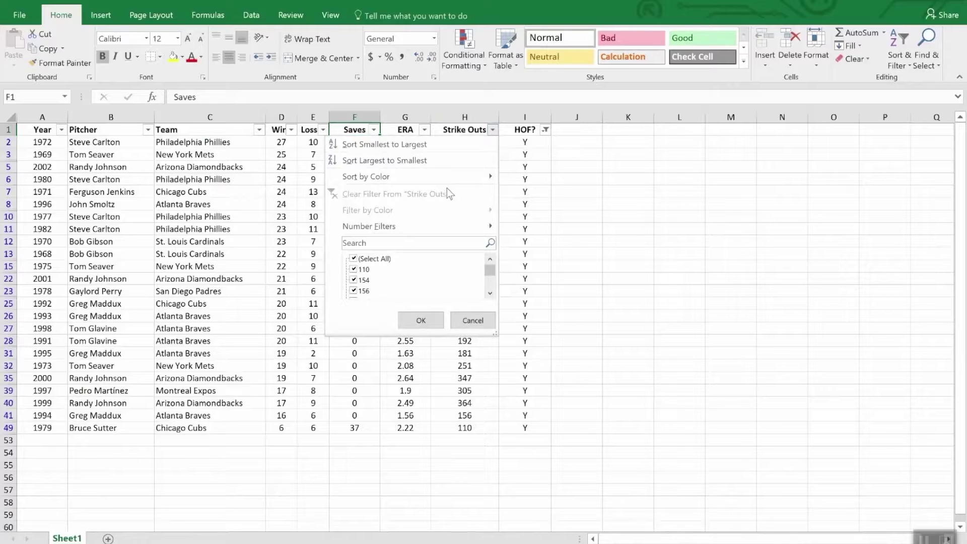
click(436, 161)
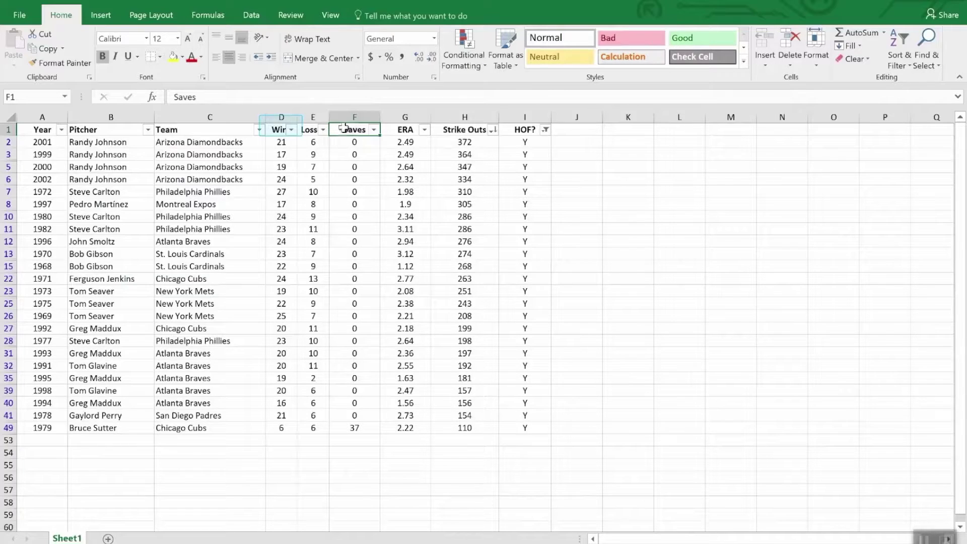
click(291, 129)
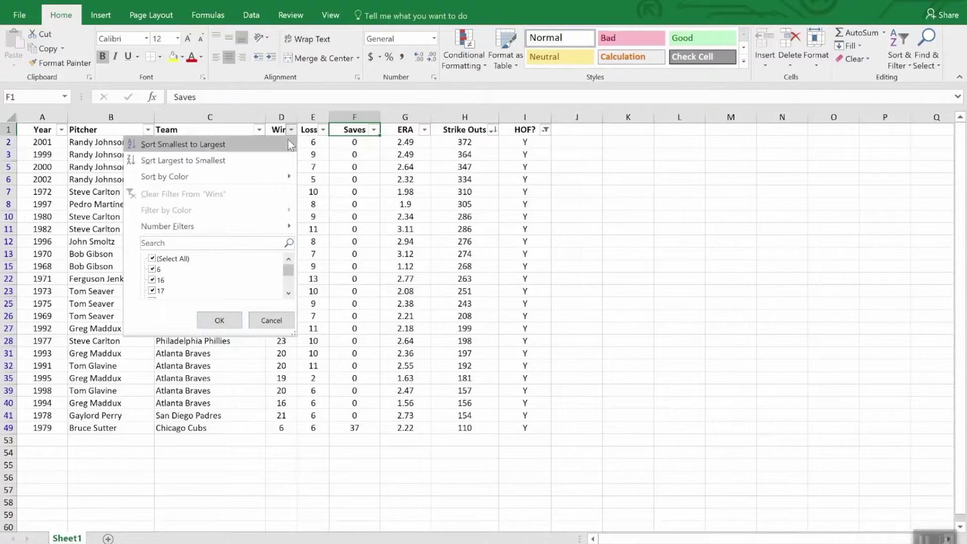
mouse_move(259, 228)
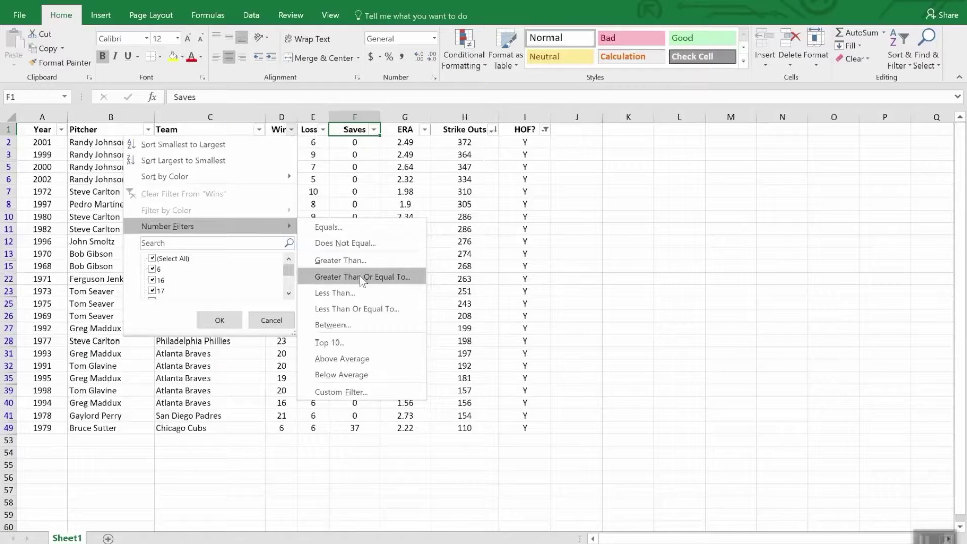
click(360, 296)
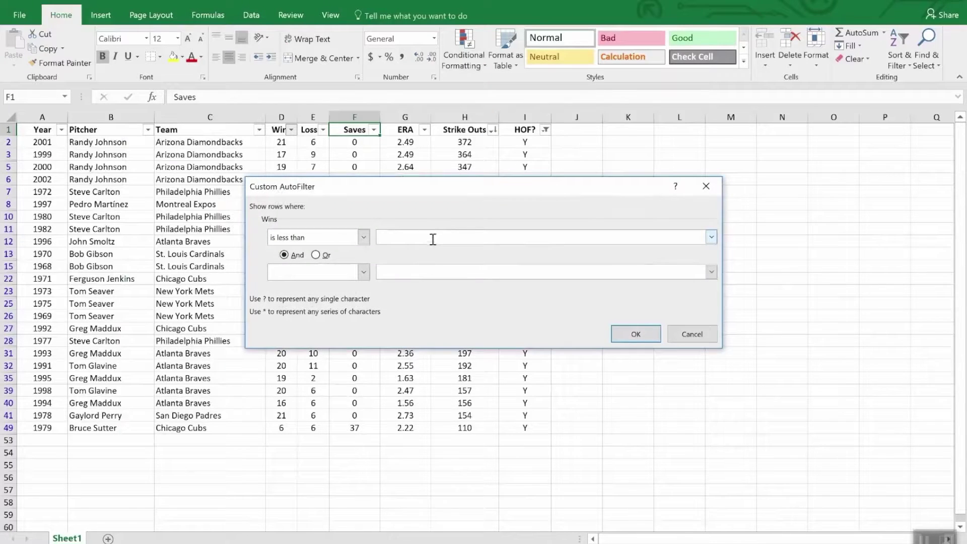
text(20)
click(649, 335)
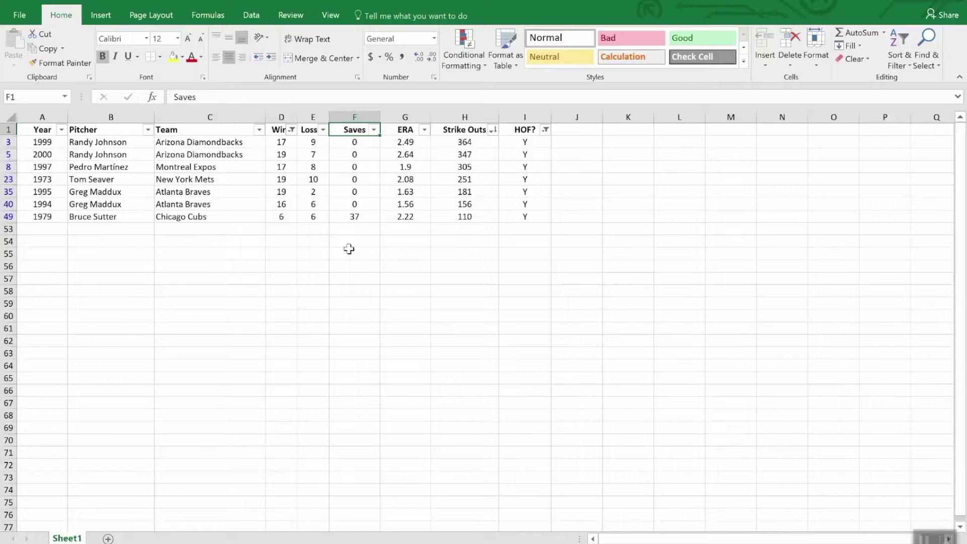
Add an AutoSum subtotal of the filtered Strike Outs column in cell H53.
click(461, 230)
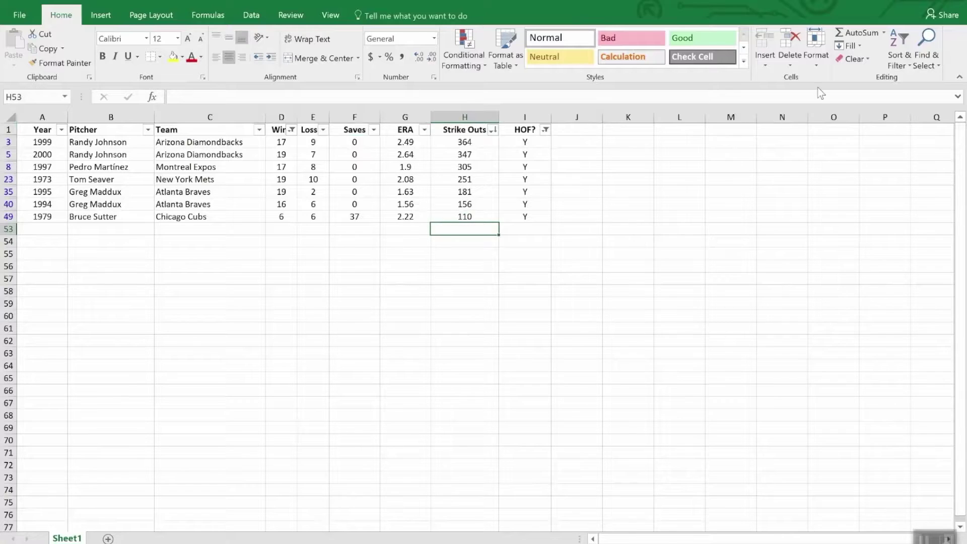
click(859, 33)
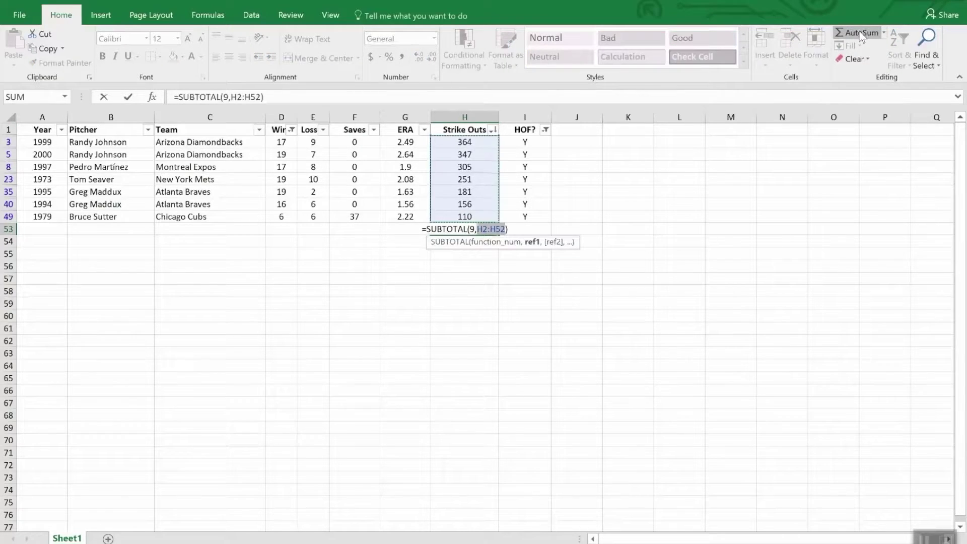
key(Return)
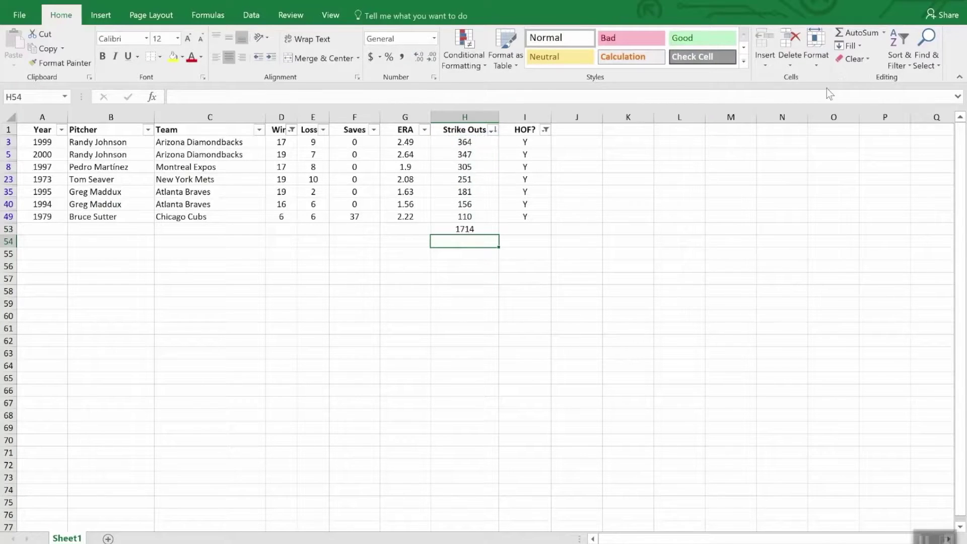
Clear the filters from the HOF? and Wins columns and check the Strike Outs subtotal formula in H53.
click(545, 130)
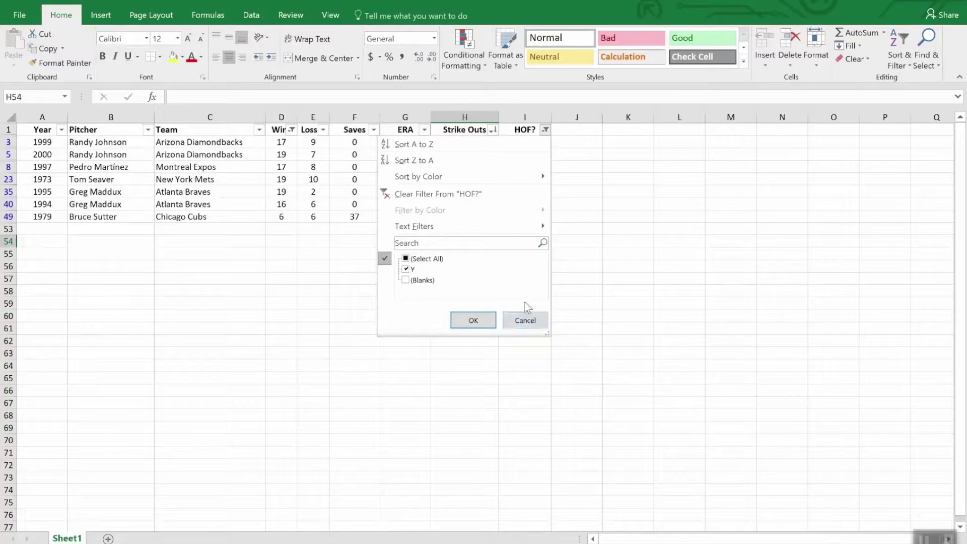
click(462, 190)
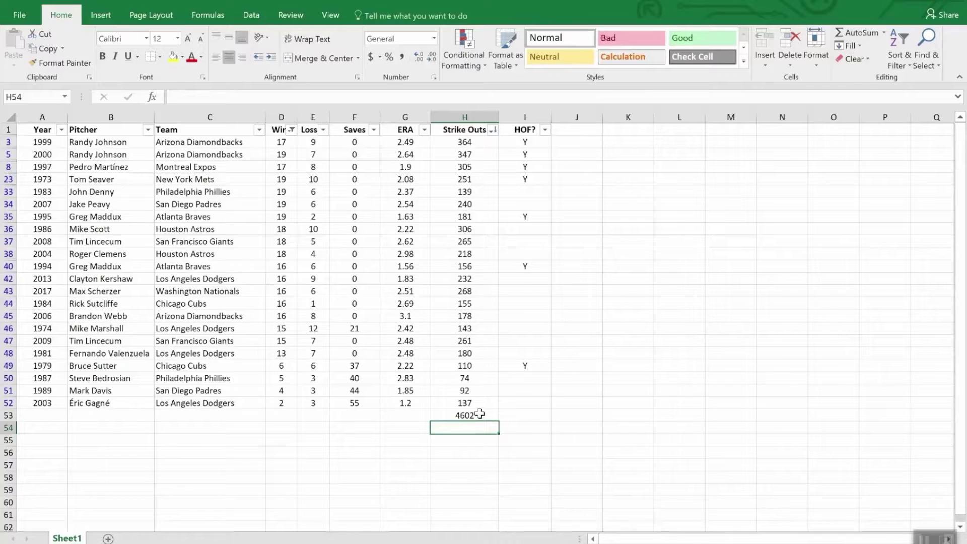
click(292, 129)
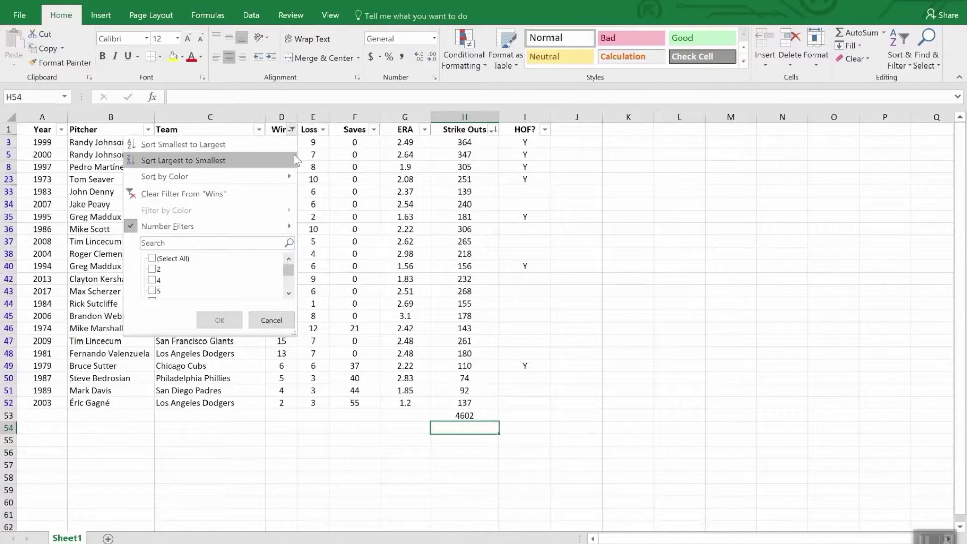
click(206, 195)
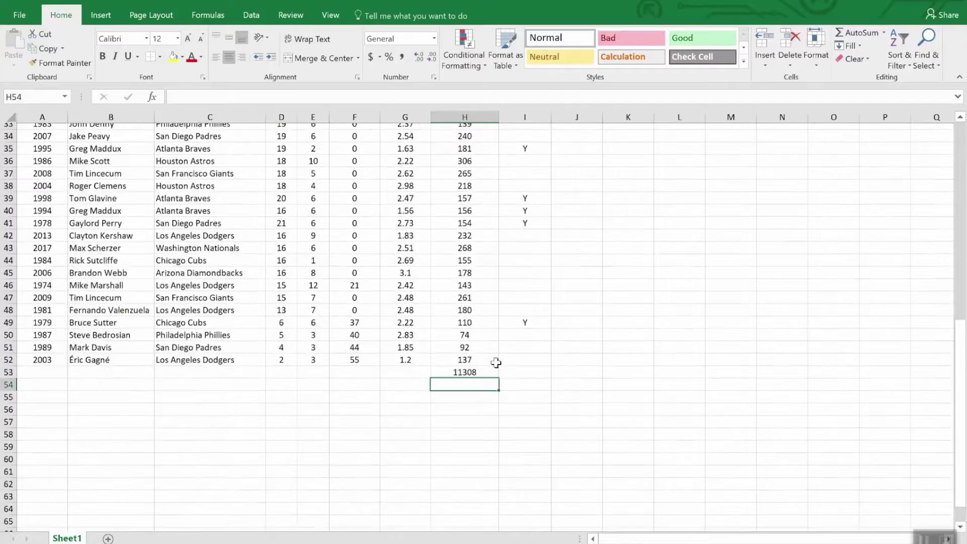
scroll(496, 361, down, 12)
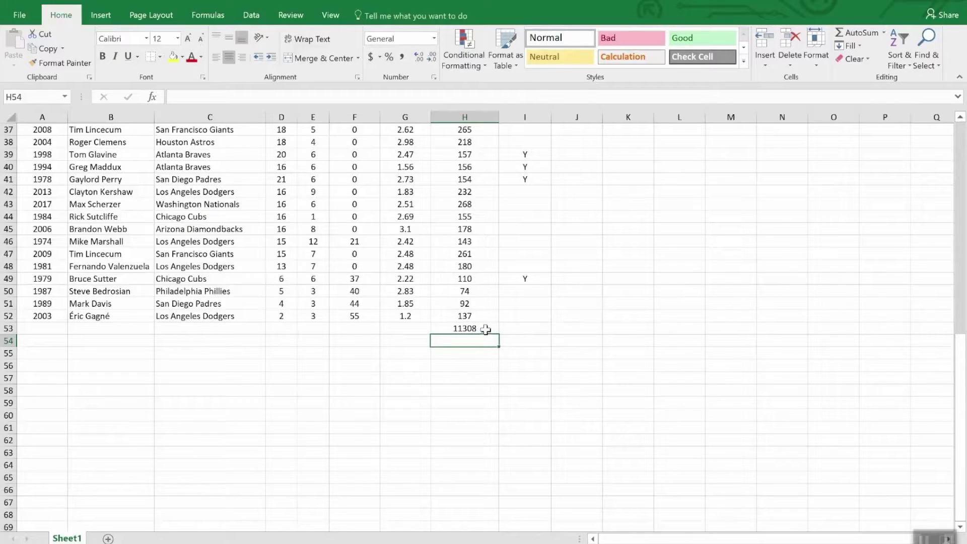
click(487, 328)
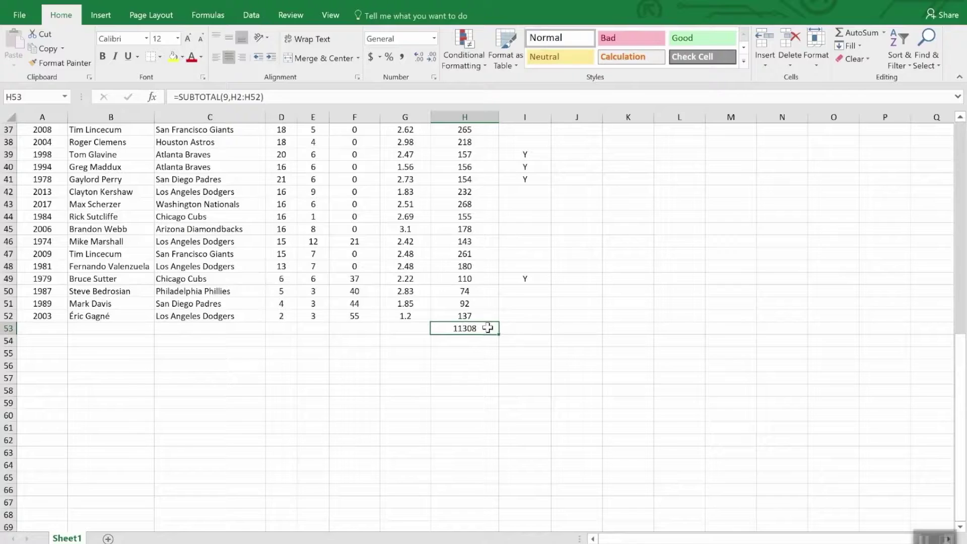
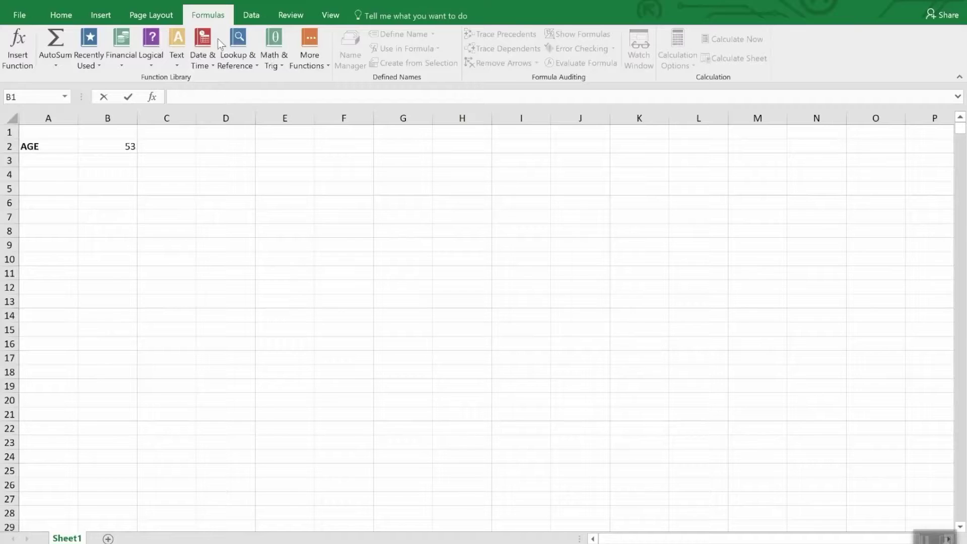
Look over the available Date & Time functions and inspect the age formula in cell B2.
click(204, 45)
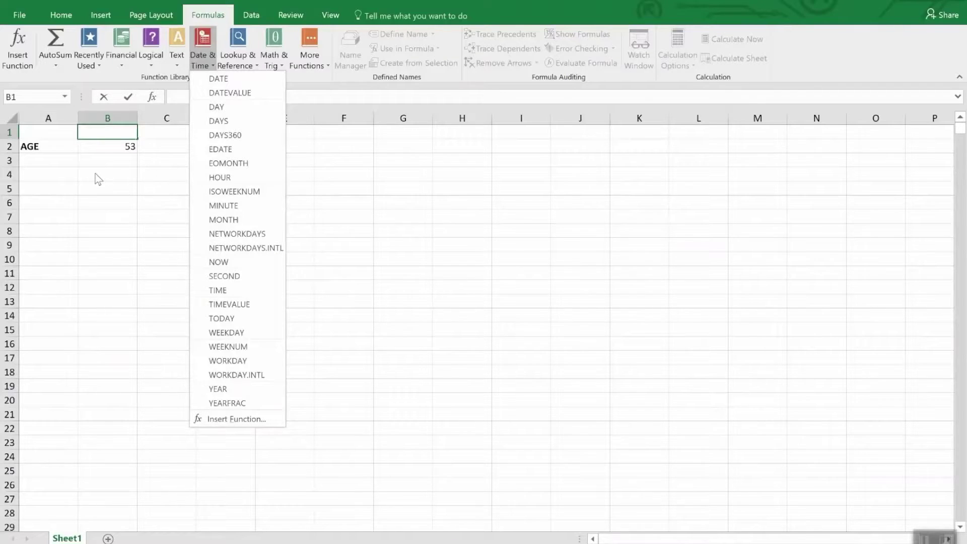
click(98, 143)
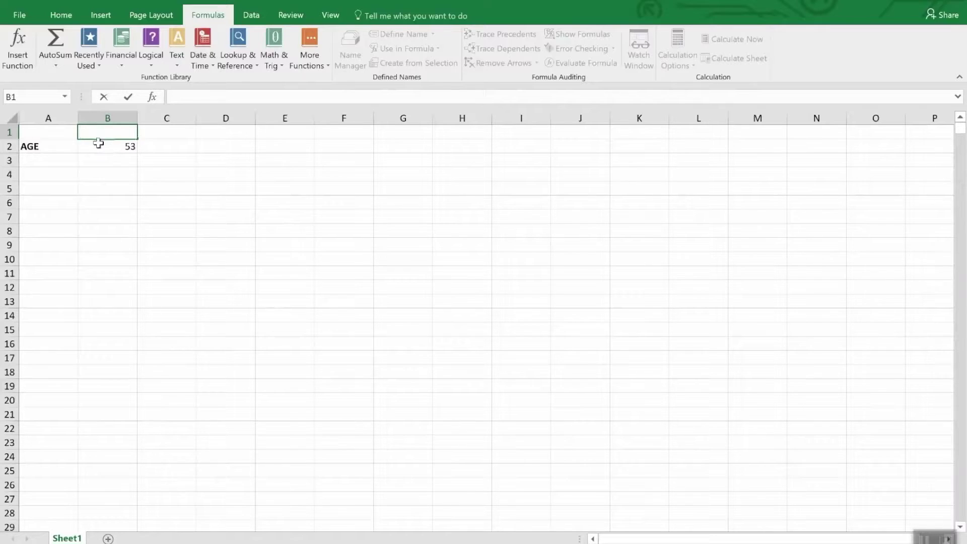
click(99, 146)
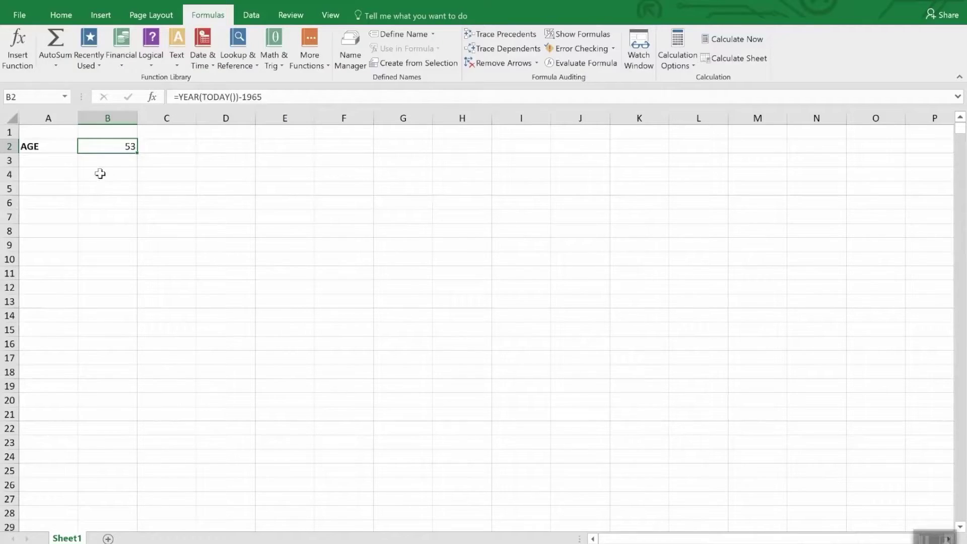
Examine the number formats available for cell B2, including the Date types and the Time category.
click(59, 19)
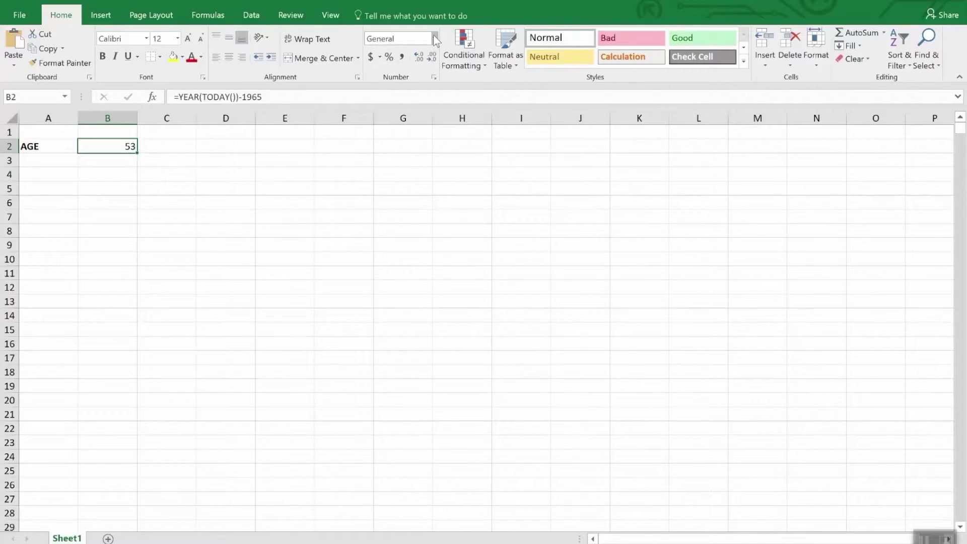
click(433, 38)
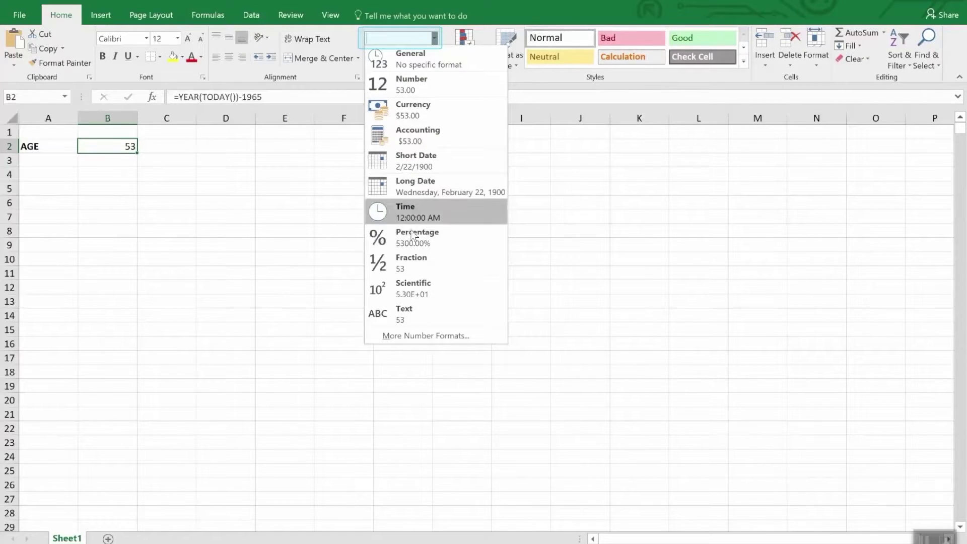
click(412, 336)
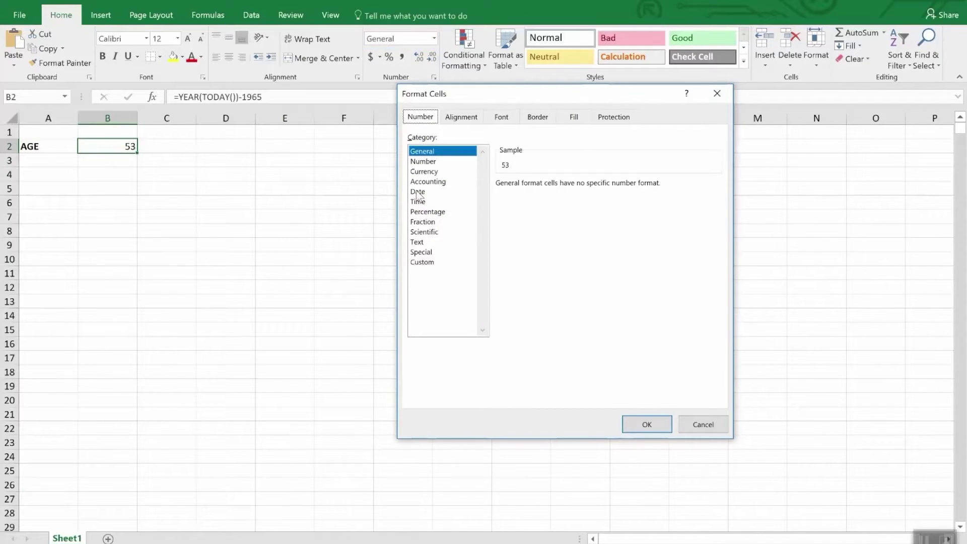
click(417, 192)
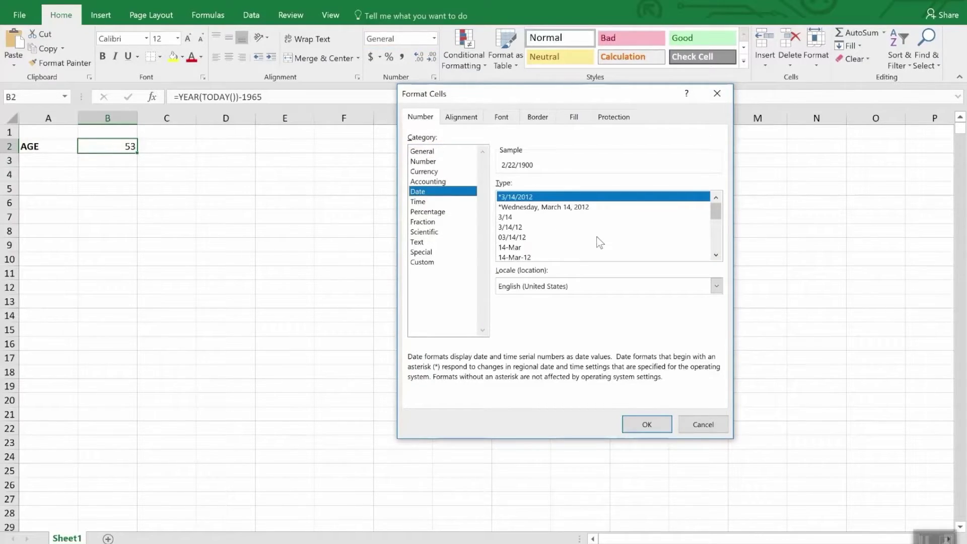
mouse_move(715, 211)
mouse_down()
mouse_move(727, 247)
mouse_move(722, 223)
mouse_up()
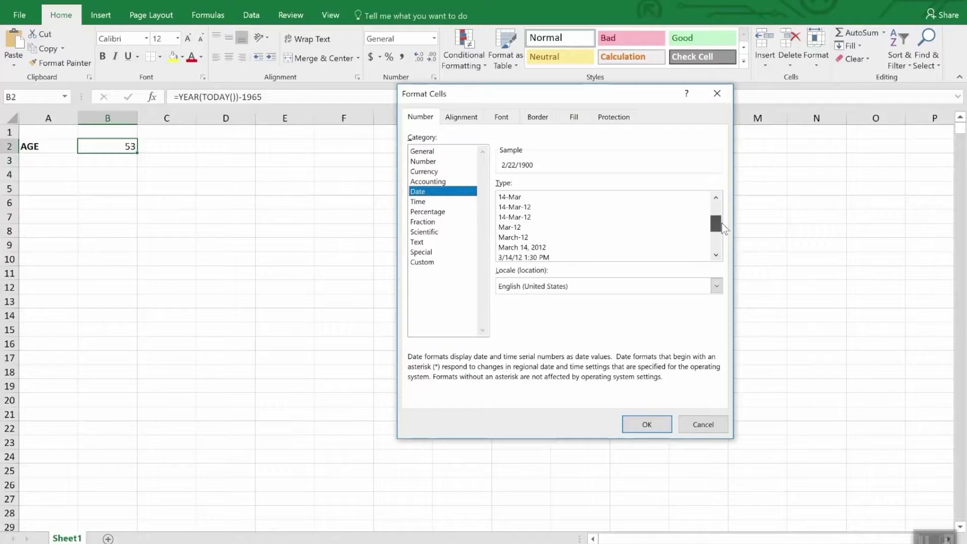
drag(721, 224, 723, 233)
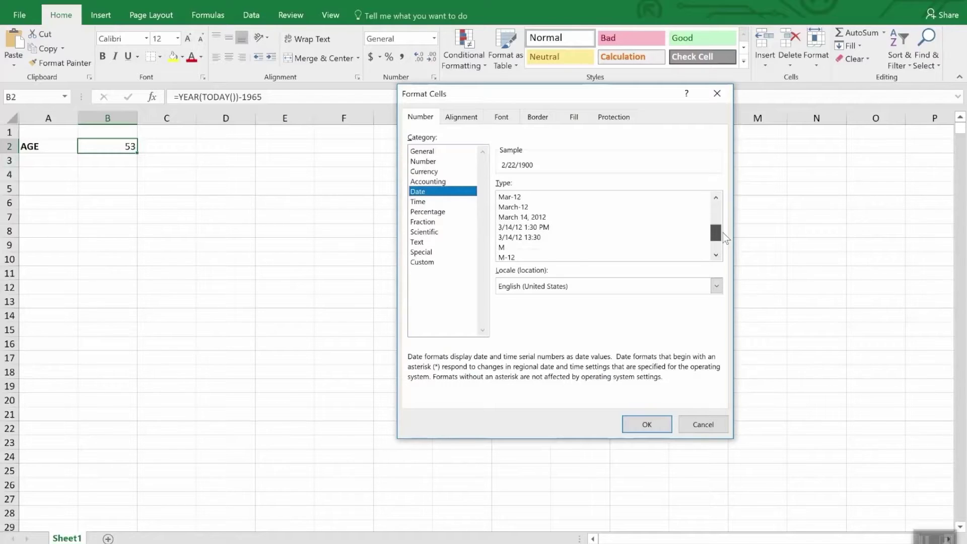
click(422, 201)
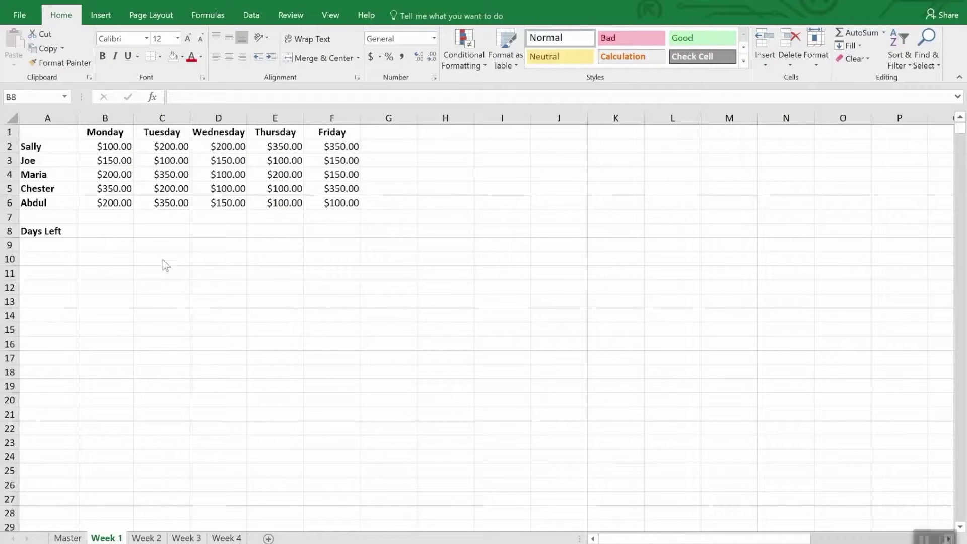
Replace the Monday header in cell B1 of the Week 1 sheet with the date 4/2/2018.
click(115, 133)
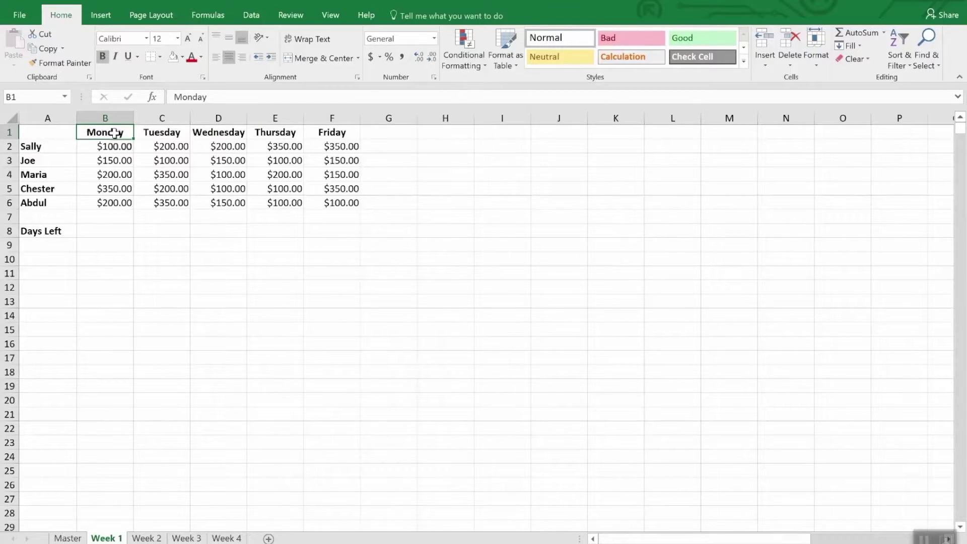
text(4)
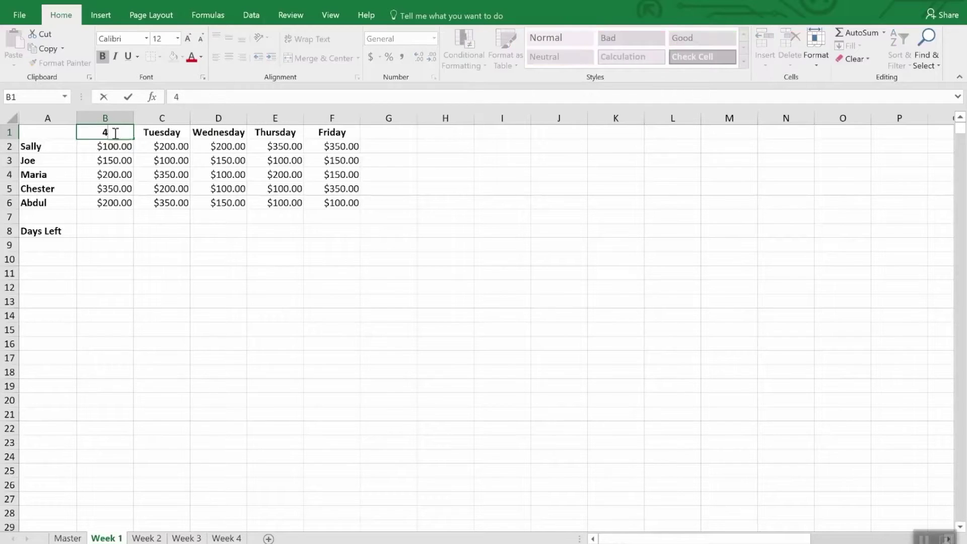
text(/2/20)
text(18)
key(Return)
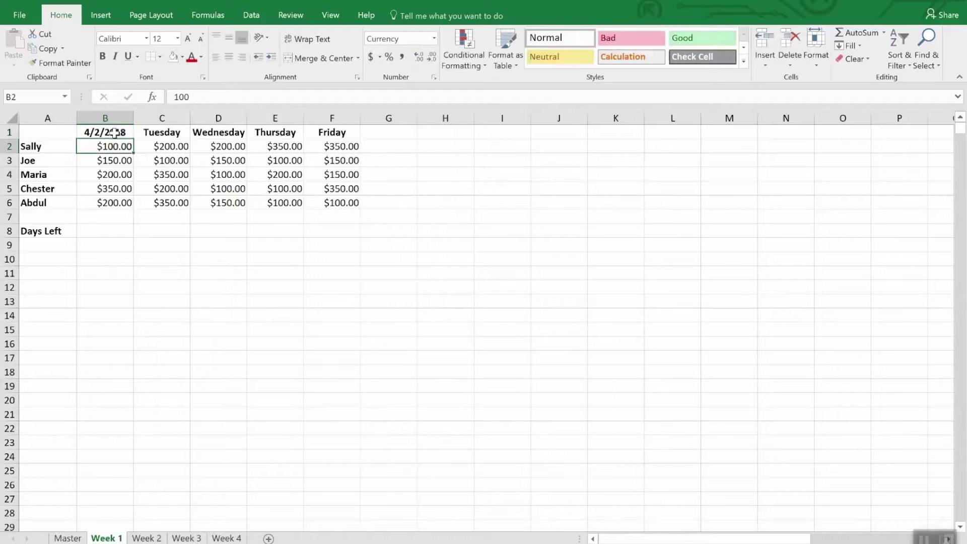
Replace the Tuesday header in cell C1 with the formula =B1+1 to produce the following day's date.
key(Up)
key(Right)
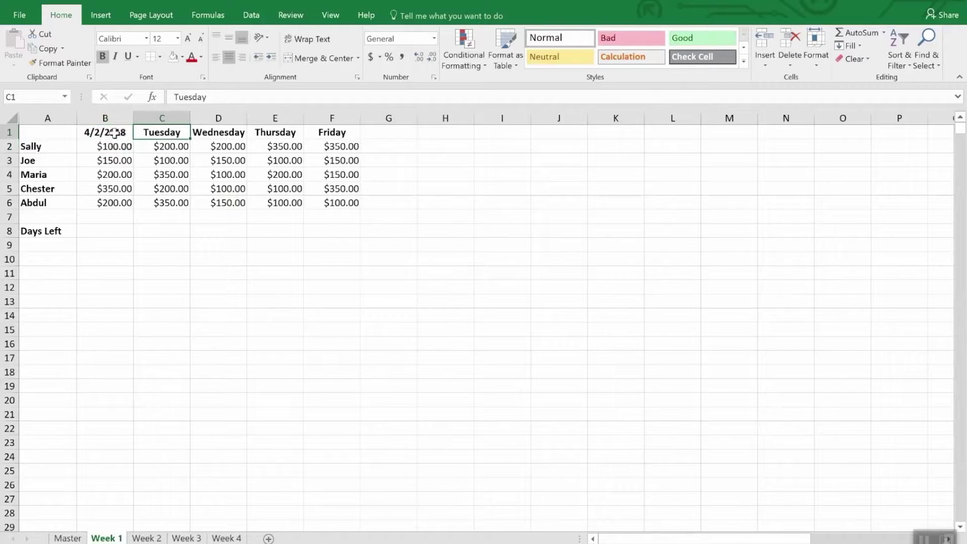
text(=)
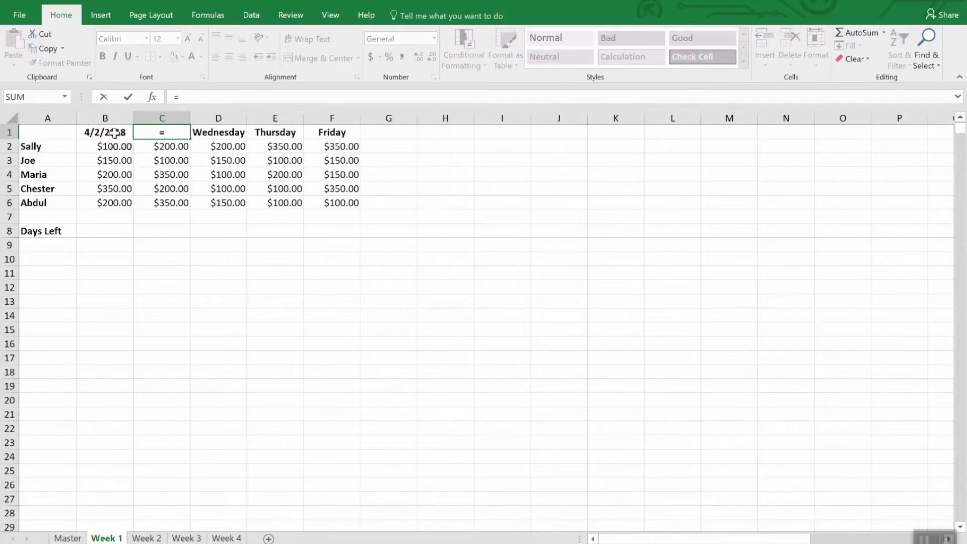
text(b)
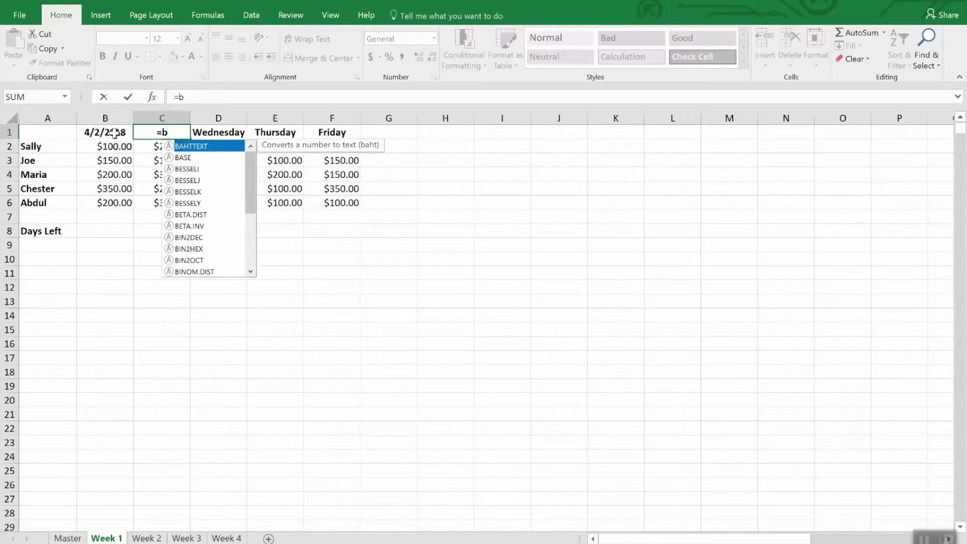
text(2)
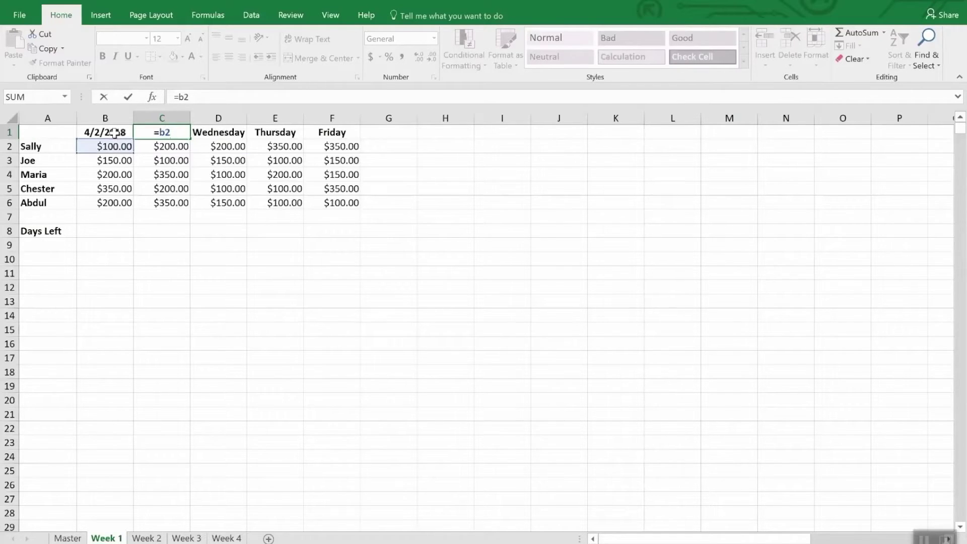
key(BackSpace)
text(1)
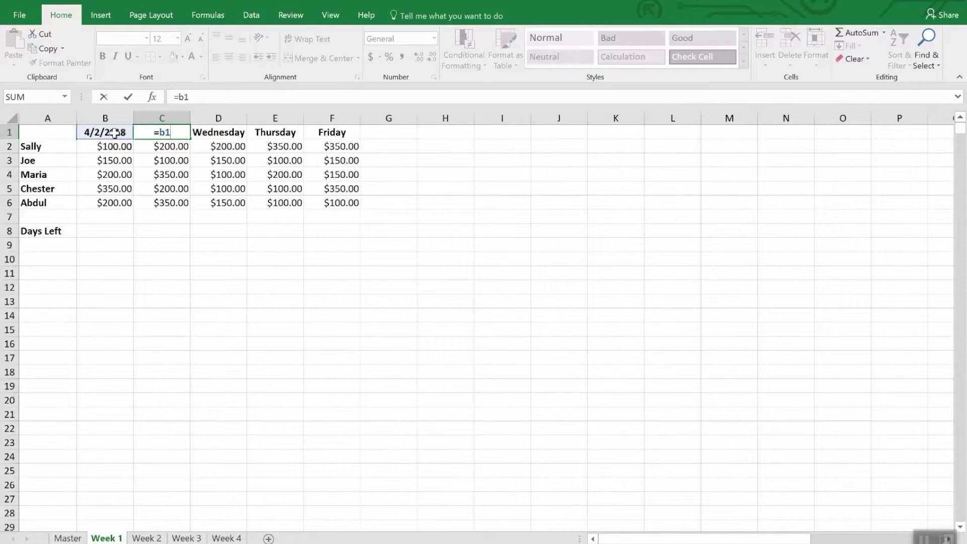
text(+1)
key(Return)
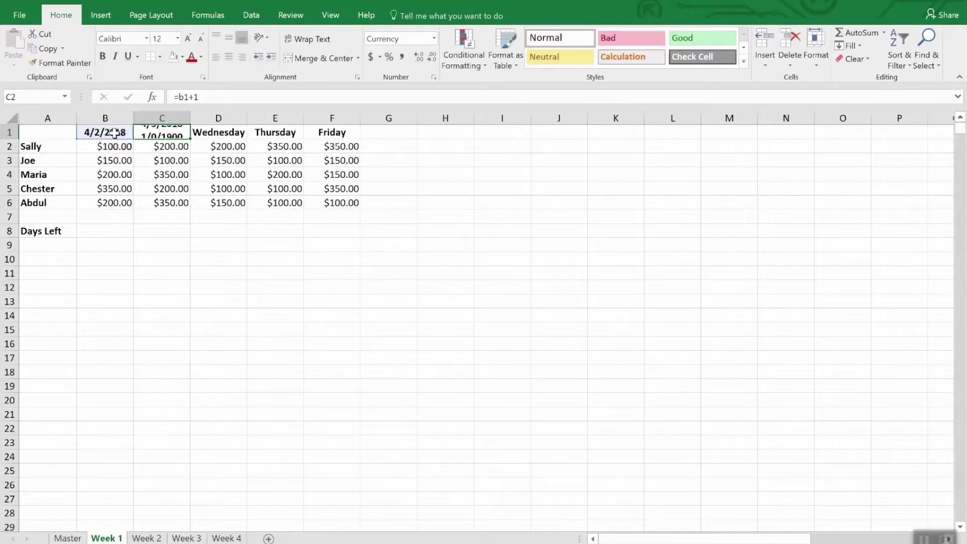
Copy the date formula from C1 into D1, E1 and F1, replacing the Wednesday, Thursday and Friday headers.
key(Up)
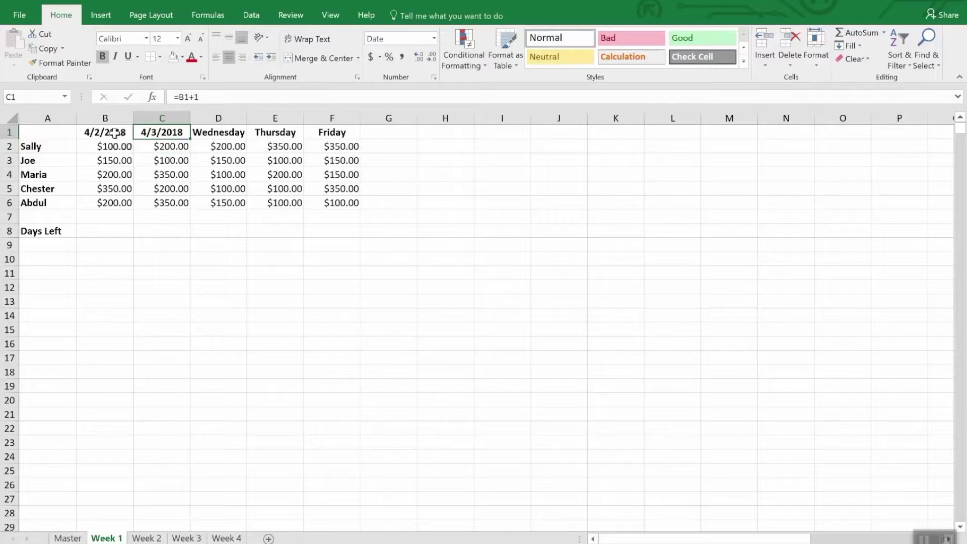
key(ctrl+c)
key(Right)
key(ctrl+v)
key(Right)
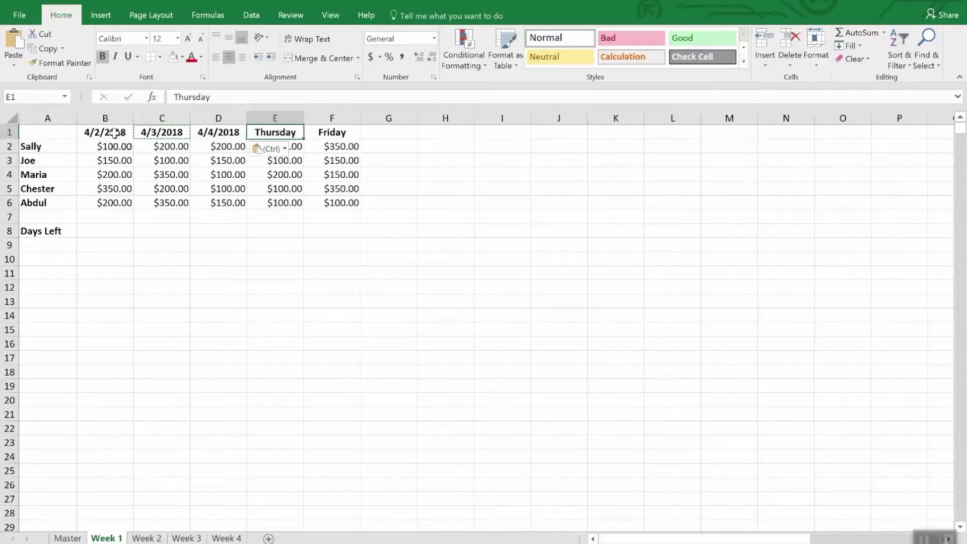
key(ctrl+v)
key(Right)
key(ctrl+v)
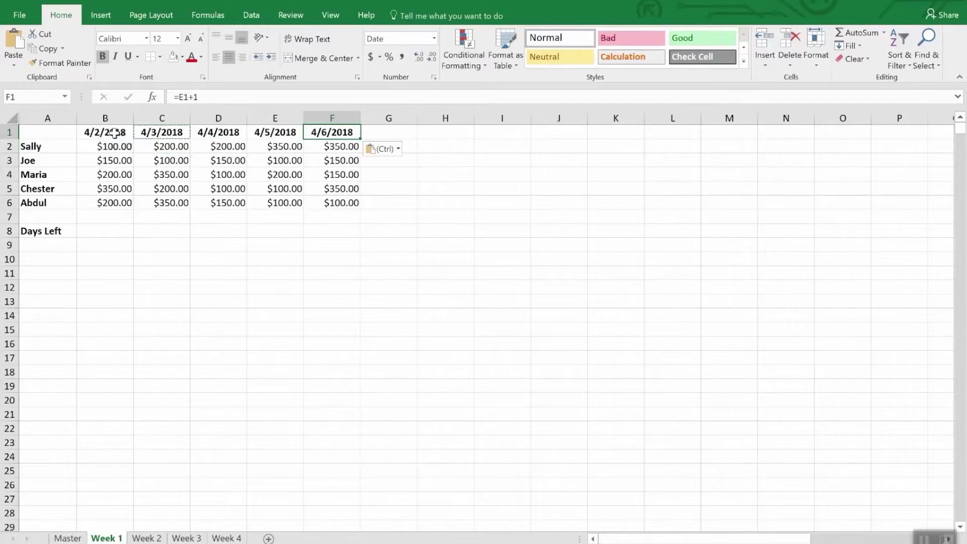
Paste the copied next-day date formula over the weekday headers in B1:F1 of the Week 2 sheet.
drag(84, 131, 332, 133)
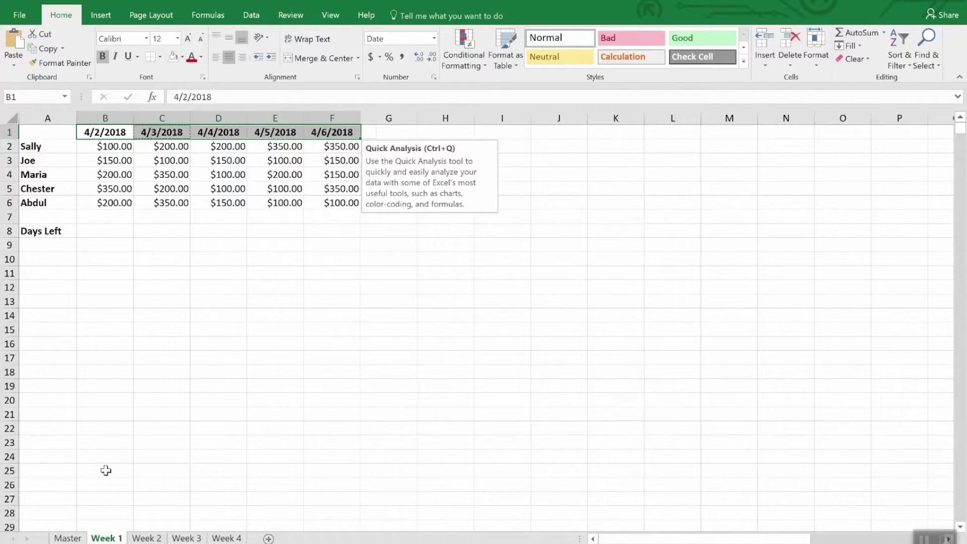
click(145, 538)
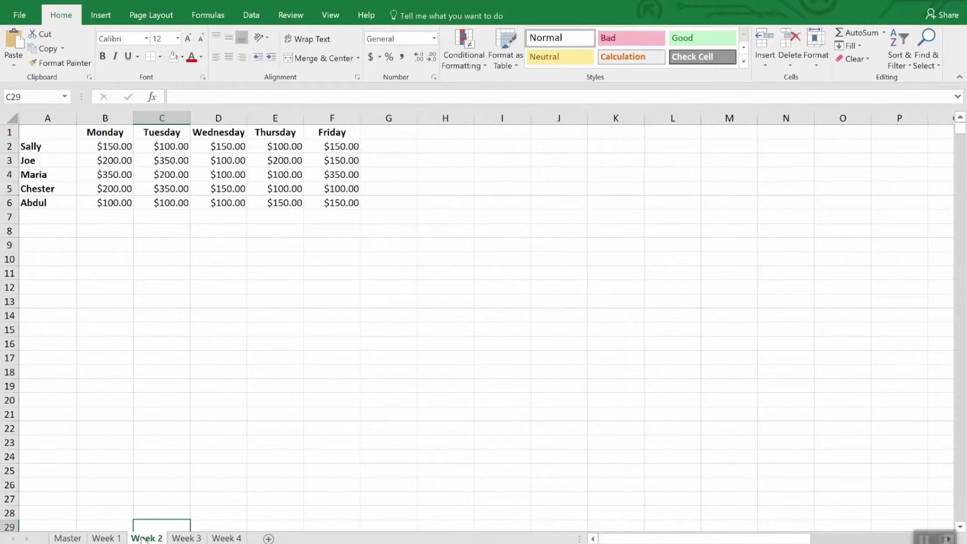
drag(96, 131, 312, 135)
key(ctrl+v)
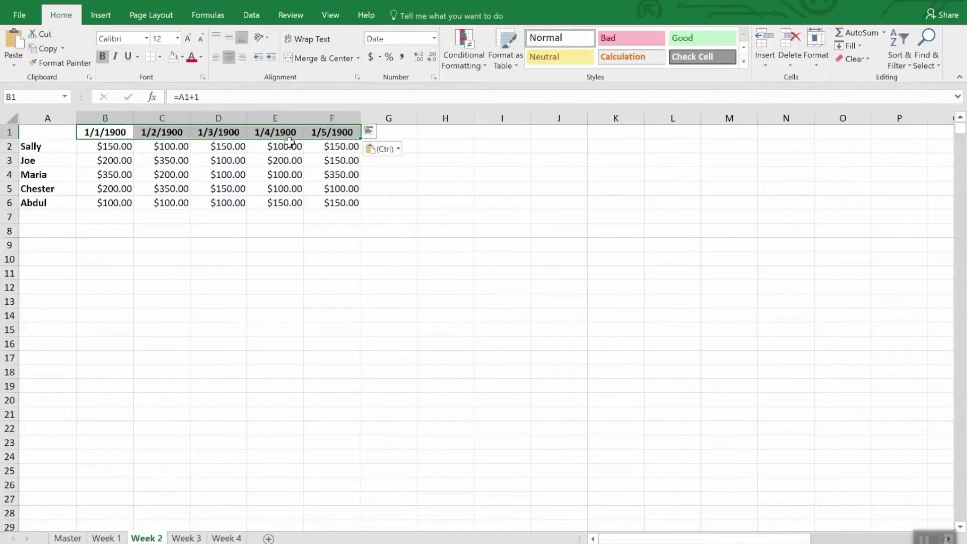
Replace the formula in cell B1 of the Week 2 sheet with the date 4/9/2018.
click(108, 133)
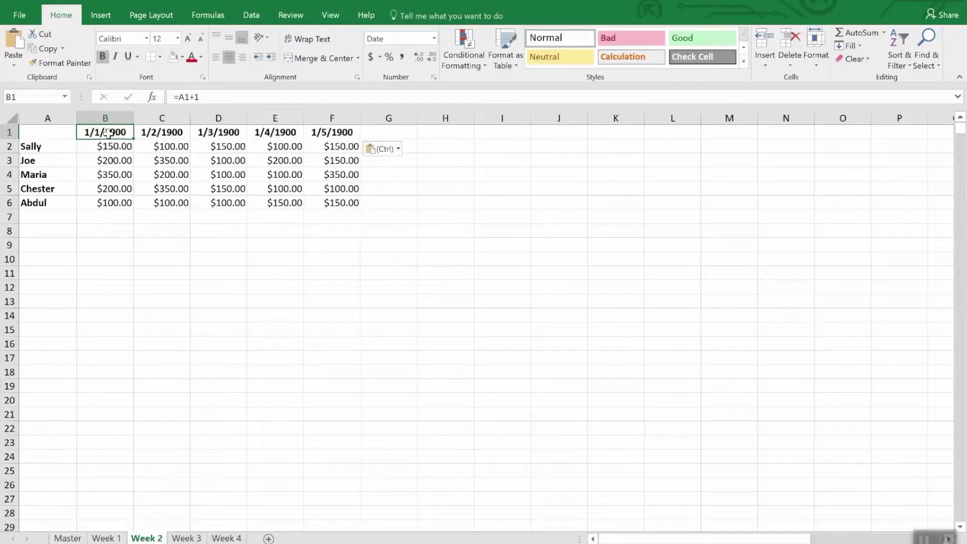
text(4/)
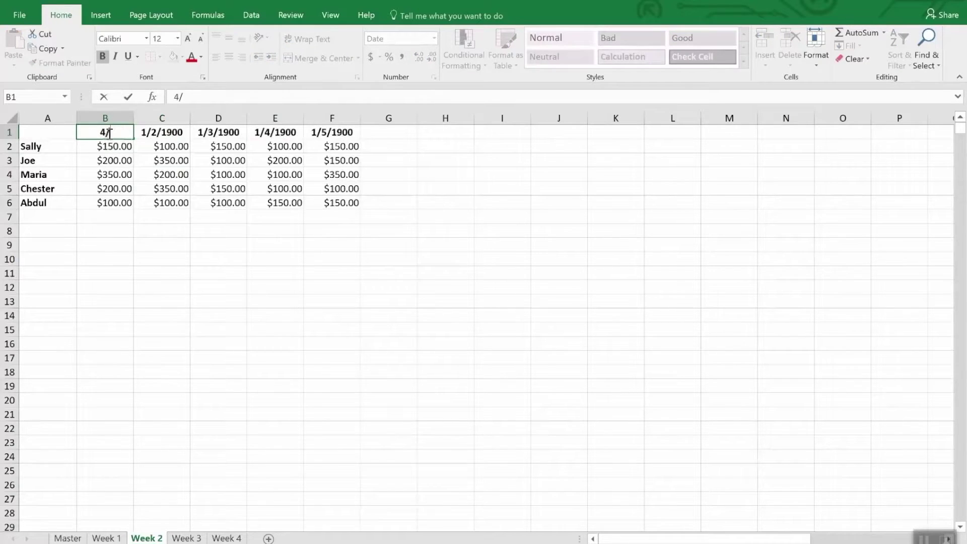
text(9/2018)
key(Return)
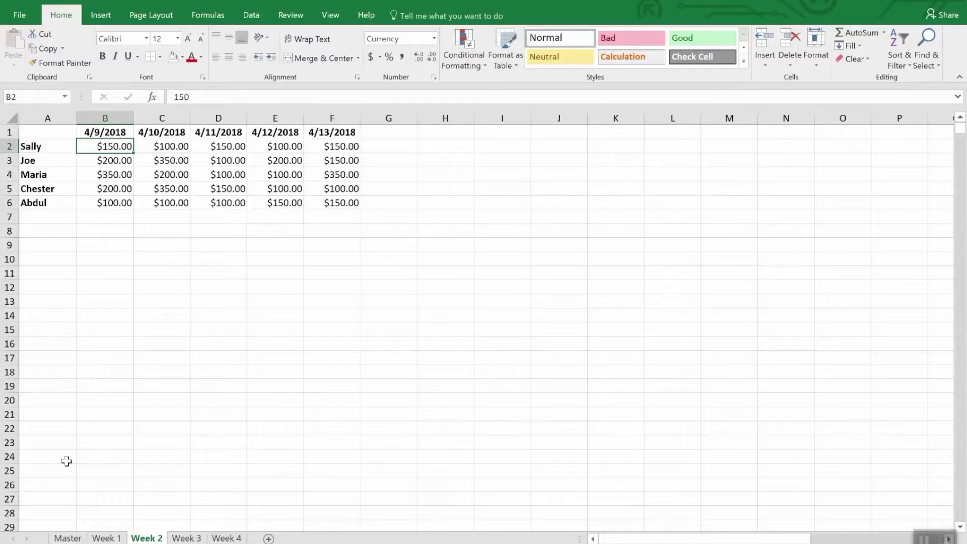
Enter the formula =Date(2018,4,30)-today() in cell B8 beside Days Left on the Week 1 sheet.
click(103, 538)
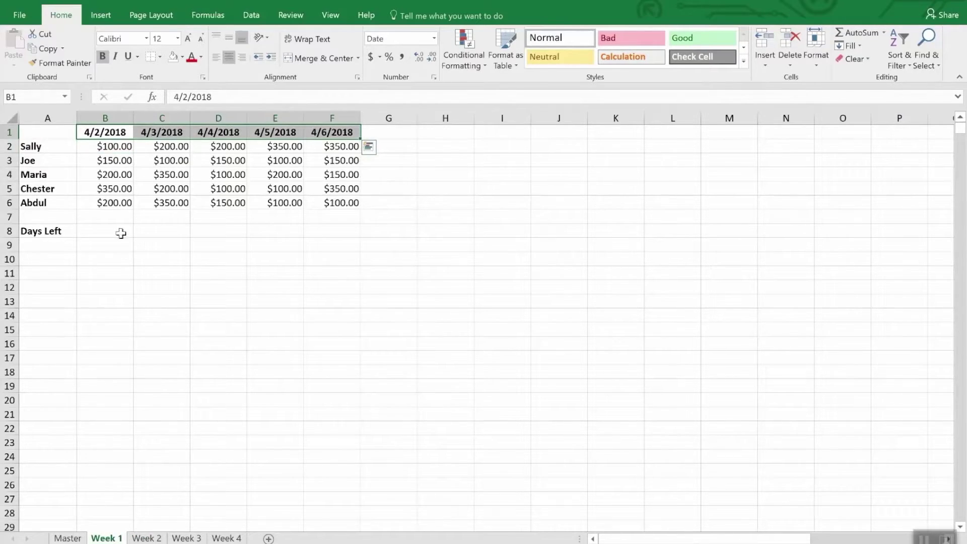
click(100, 230)
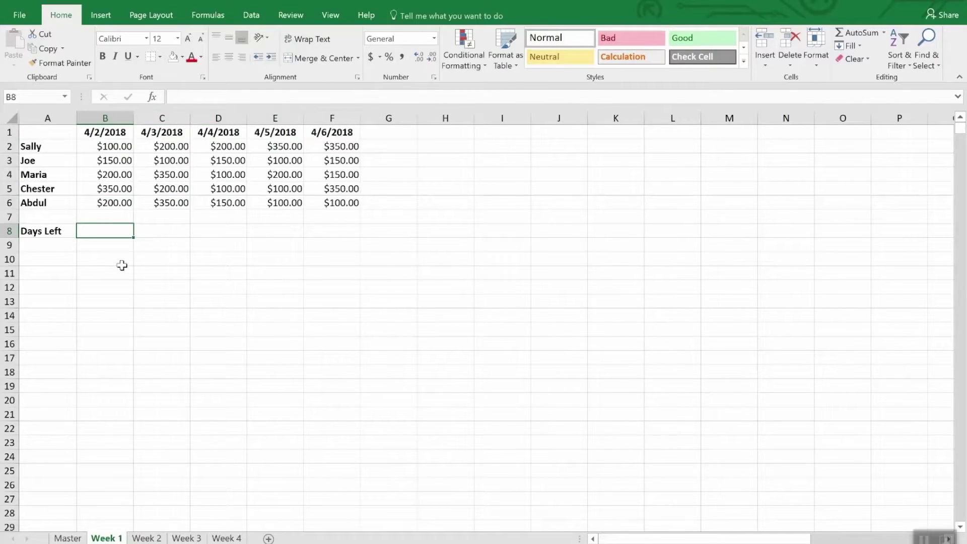
text(=)
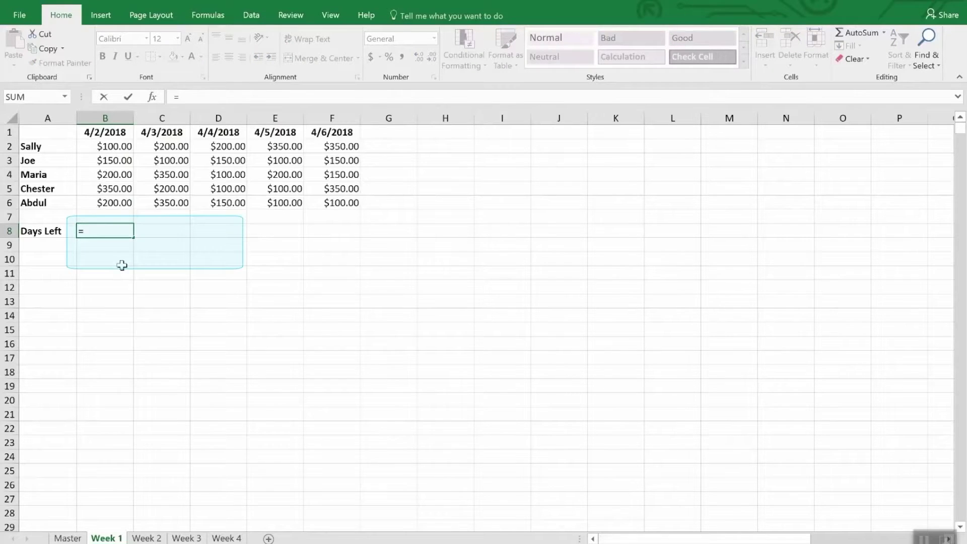
text(Date)
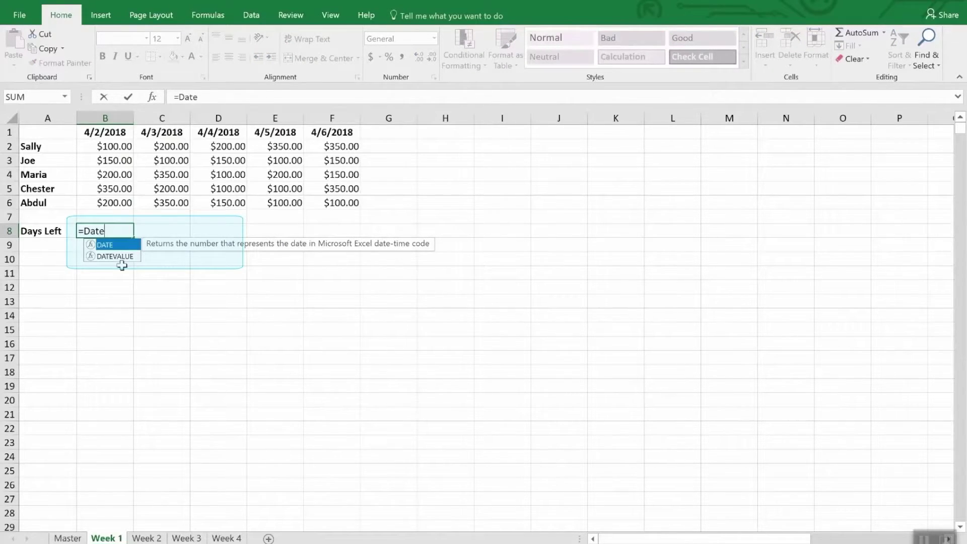
text(()
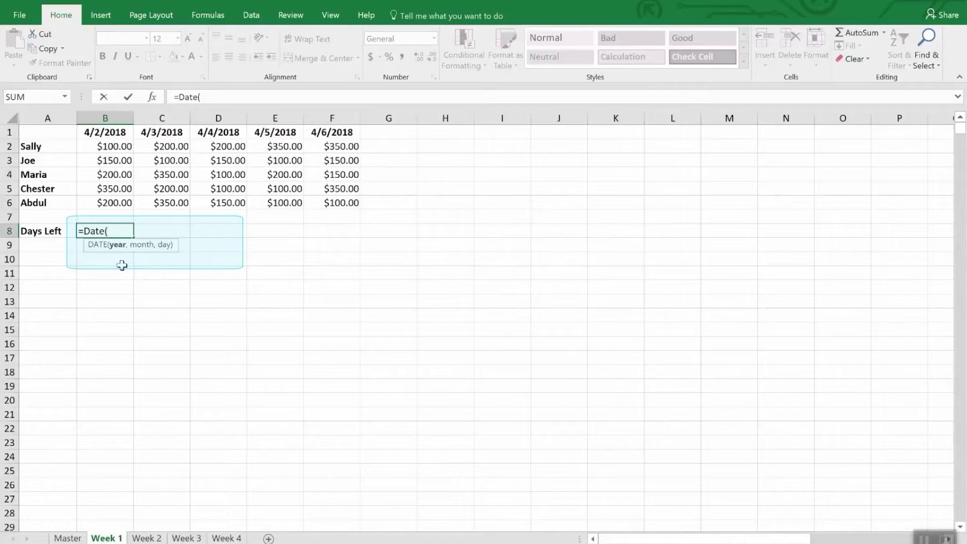
text(2018,4,)
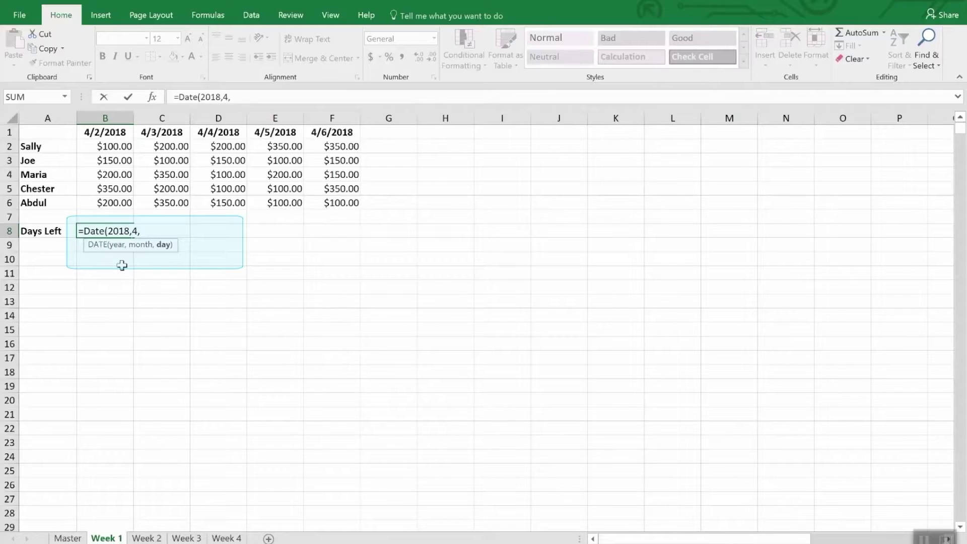
text(30))
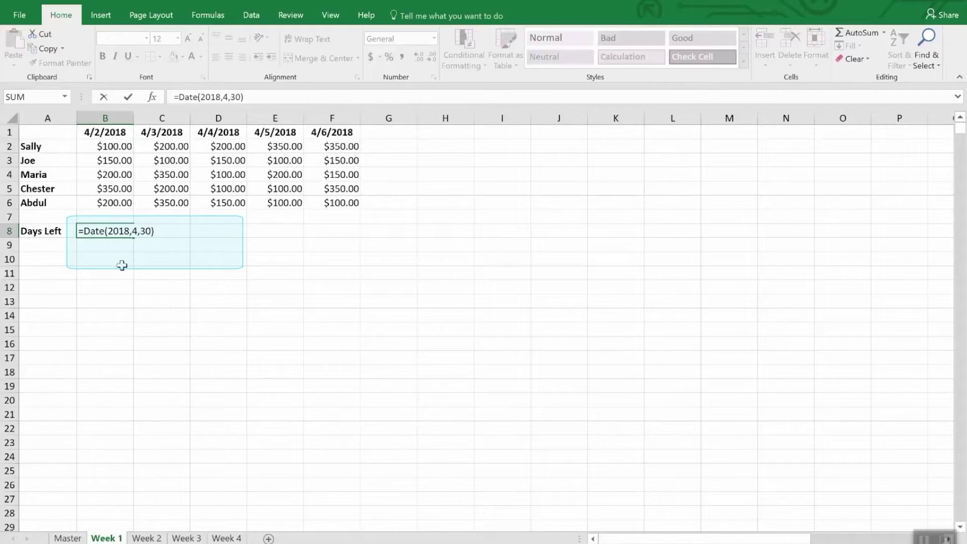
text(-toda)
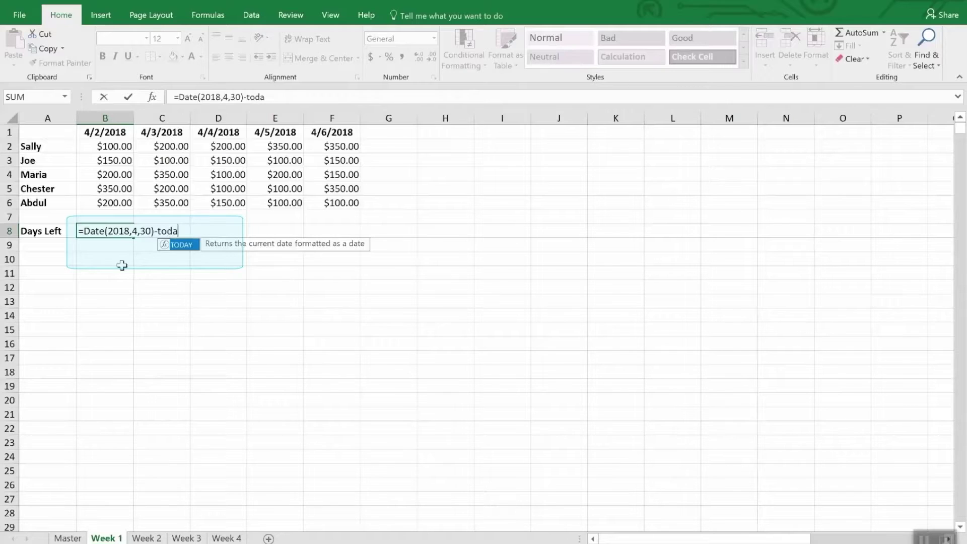
text(y())
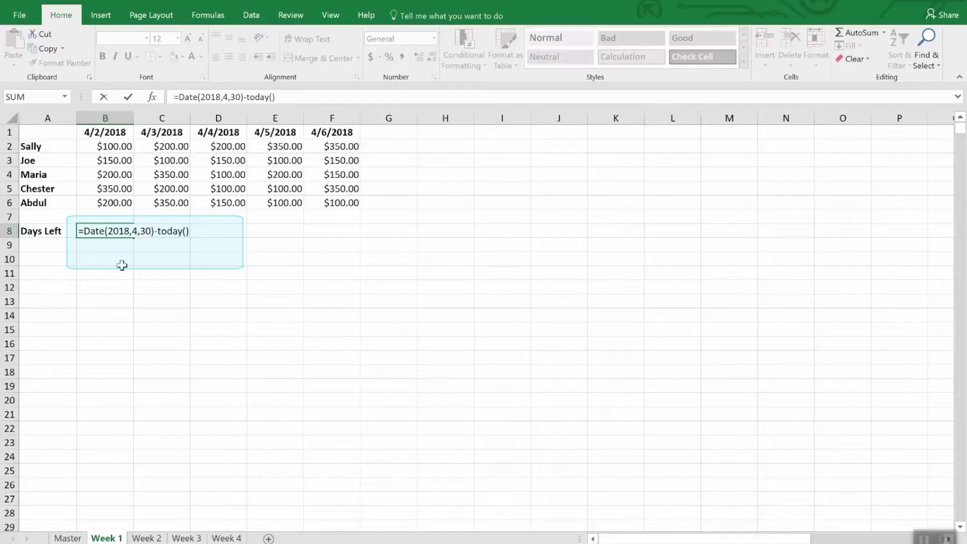
key(Return)
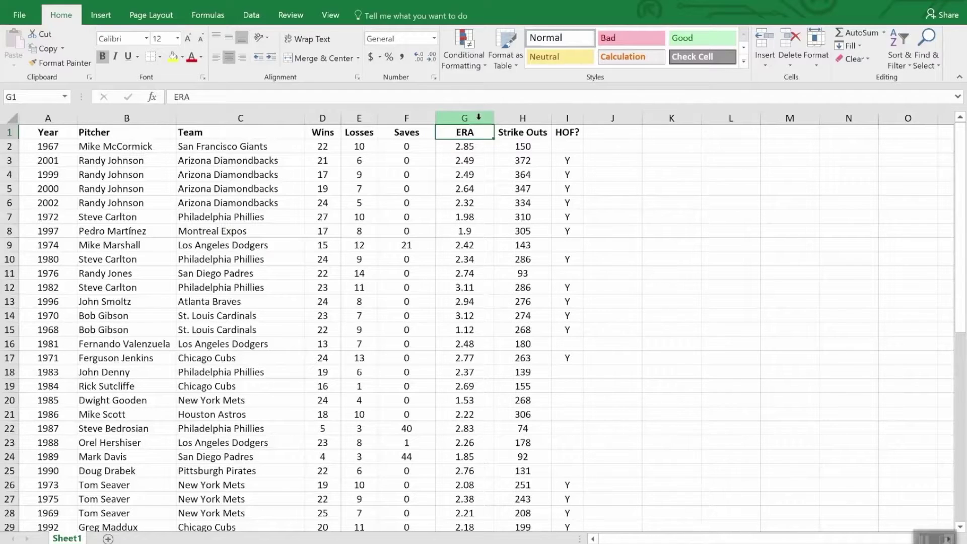
Apply a Less Than conditional formatting rule of 2.00 to the ERA column, using Light Red Fill with Dark Red Text.
click(458, 117)
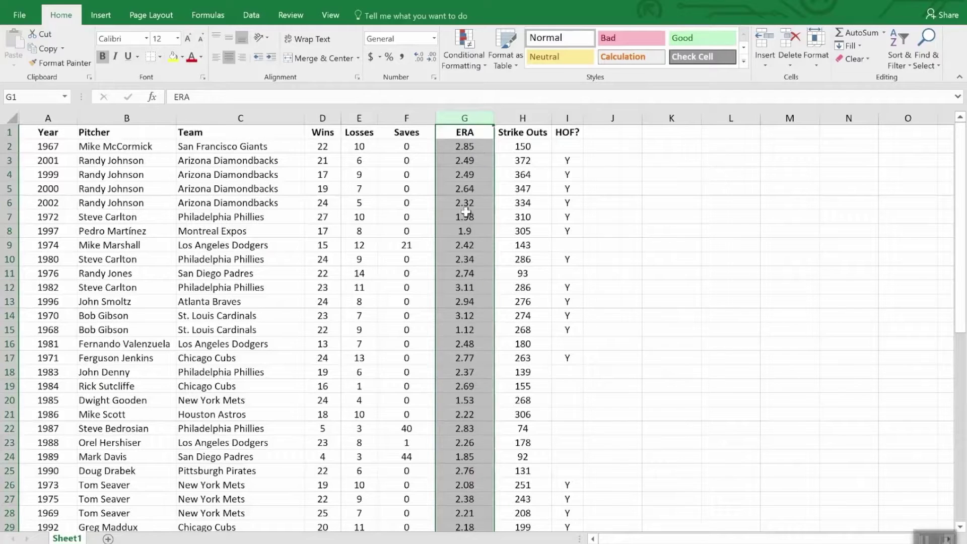
click(464, 38)
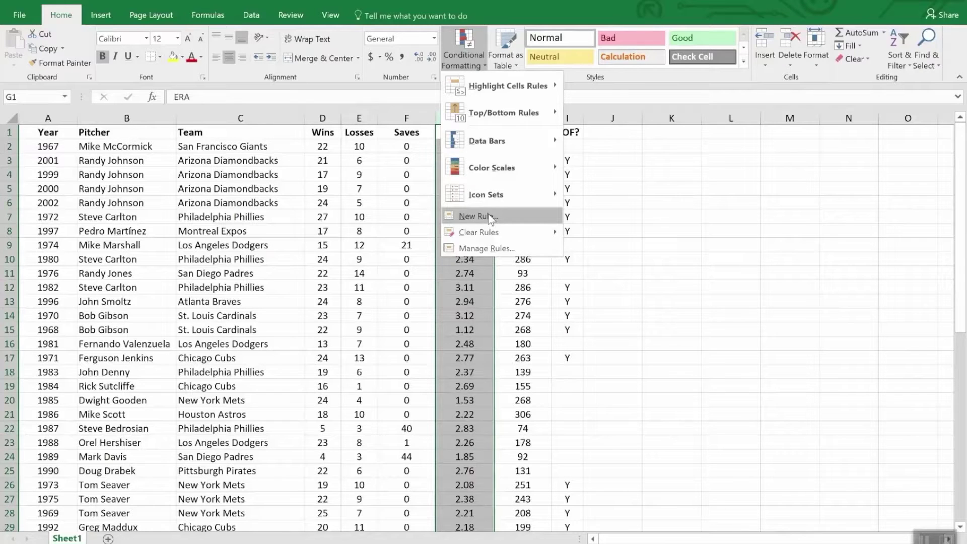
mouse_move(489, 87)
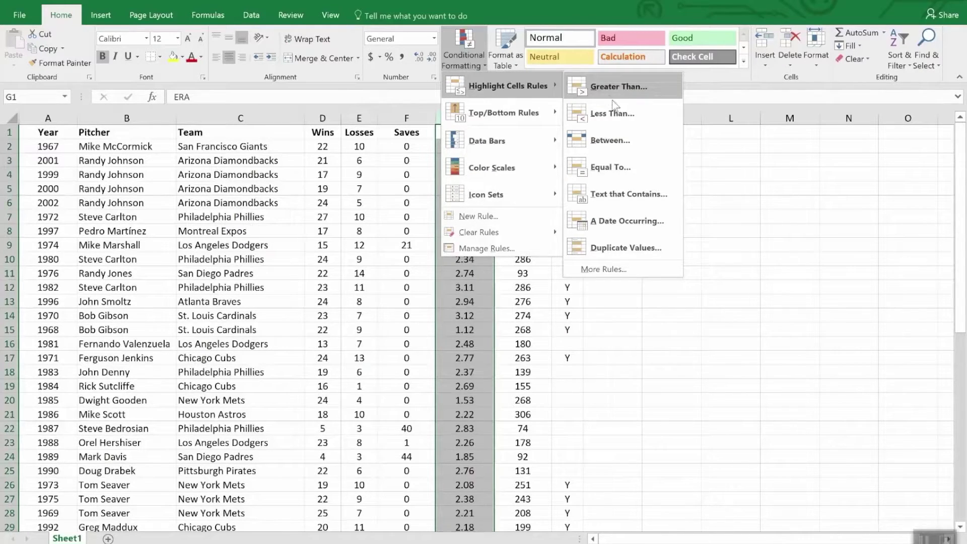
click(626, 114)
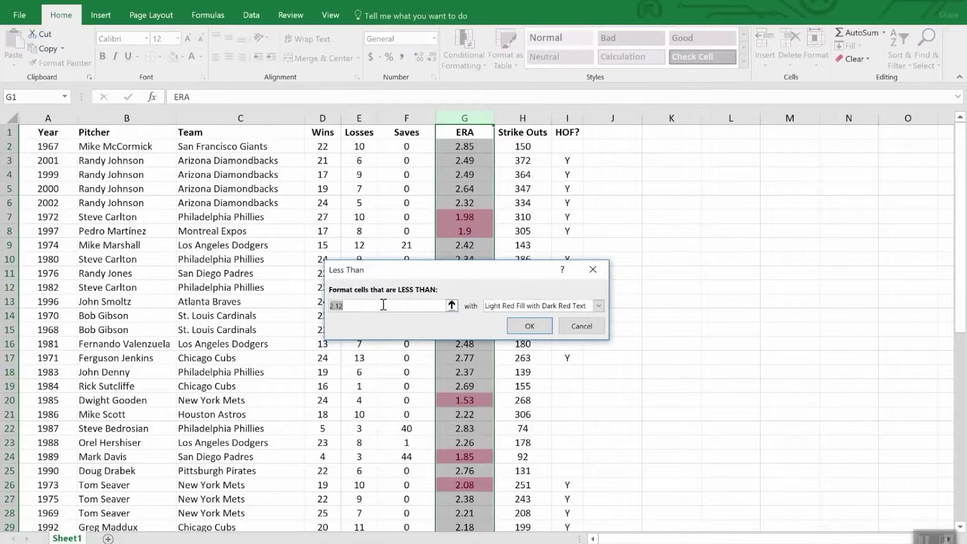
text(2.00)
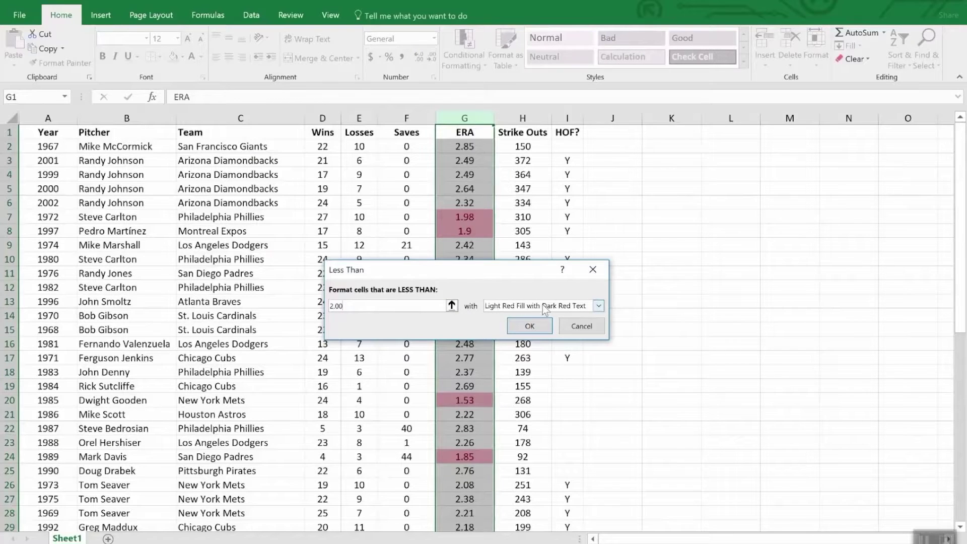
click(532, 329)
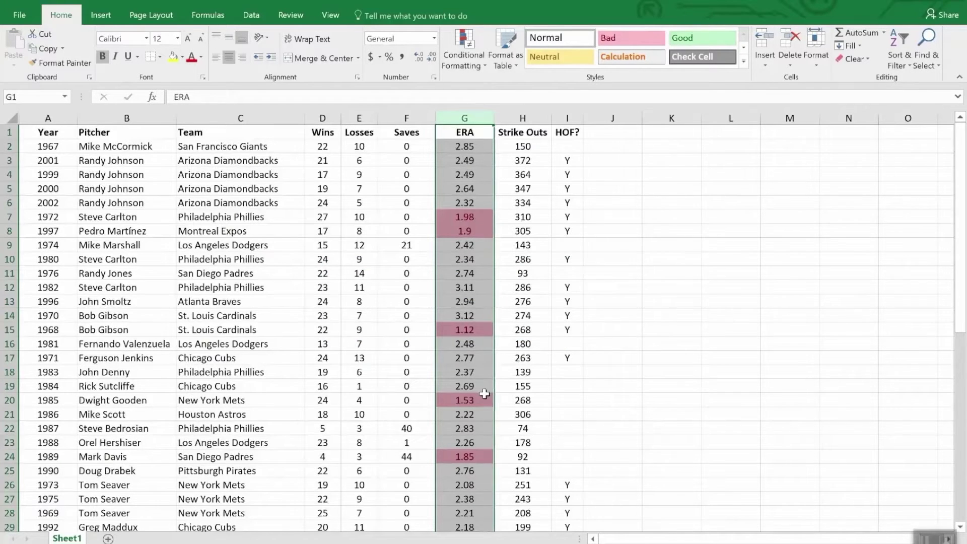
scroll(485, 393, down, 8)
scroll(484, 394, down, 4)
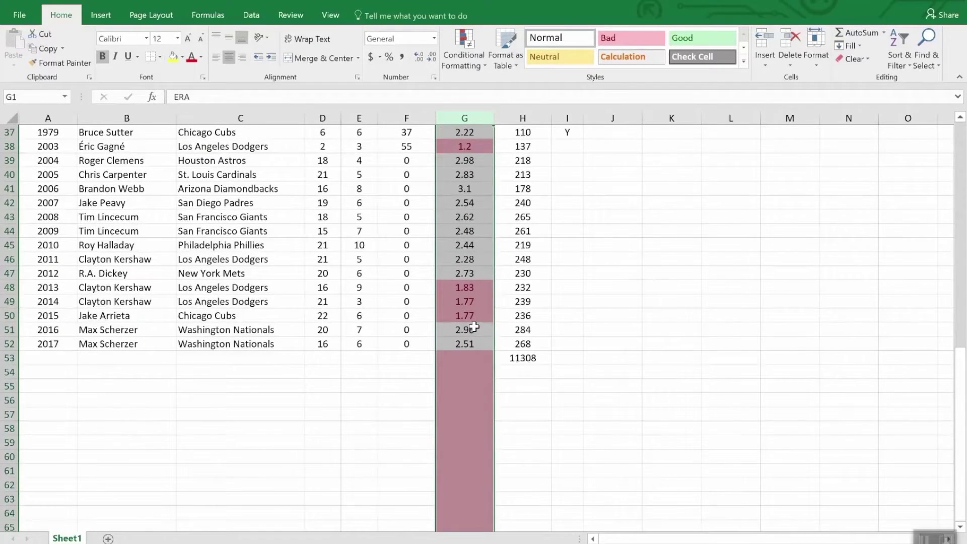
scroll(474, 327, up, 8)
scroll(474, 328, down, 8)
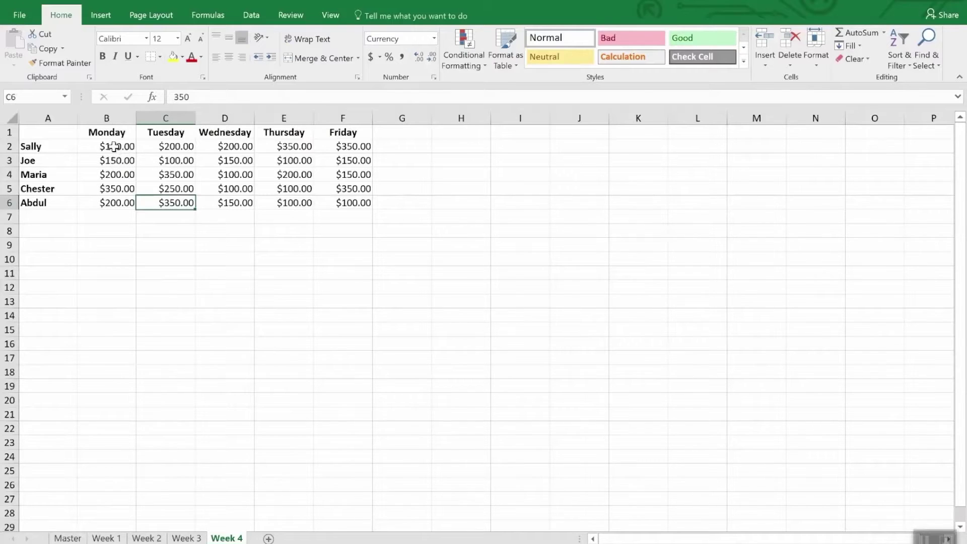
Start a new conditional formatting rule for B2:F6 on the Week 4 sheet, using the Icon Sets format style.
mouse_move(124, 146)
mouse_down()
mouse_move(134, 157)
mouse_move(354, 211)
mouse_up()
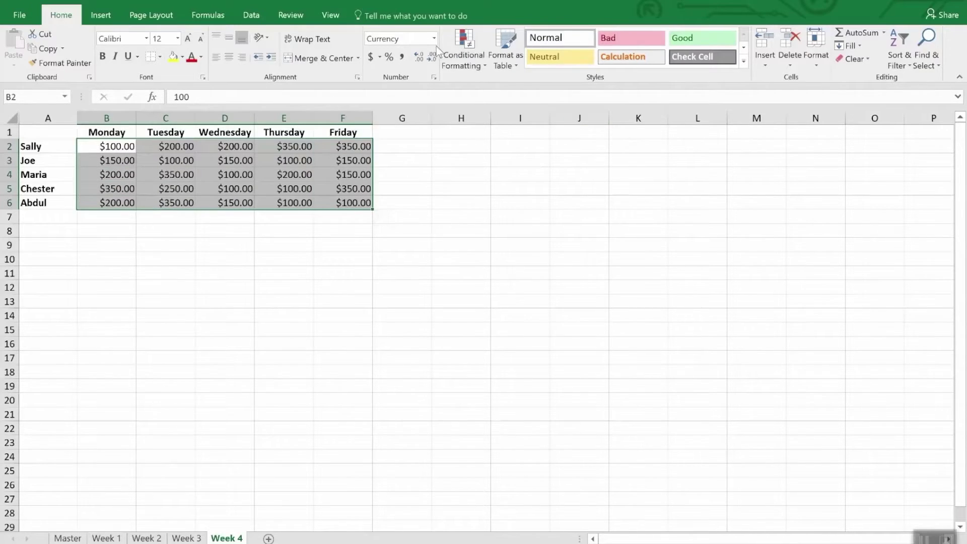
click(468, 39)
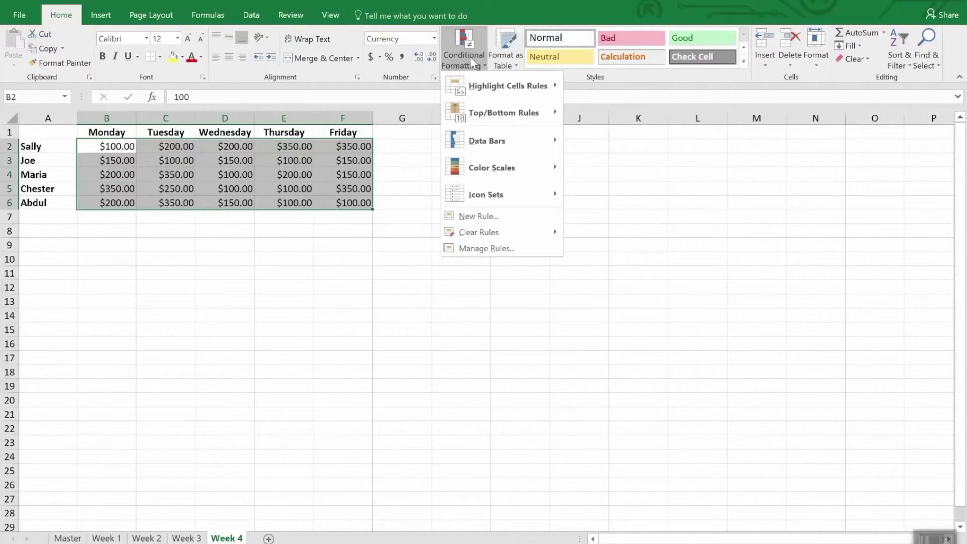
click(491, 218)
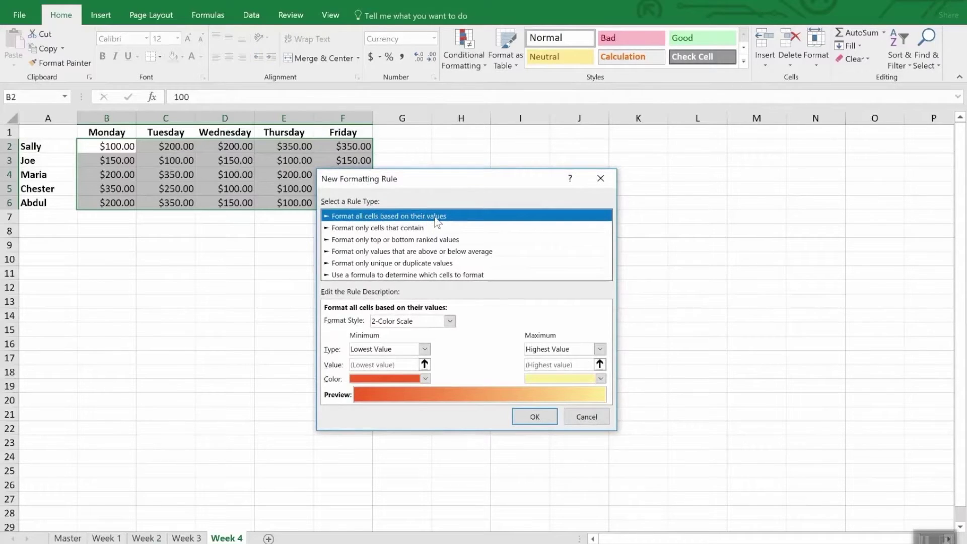
click(449, 321)
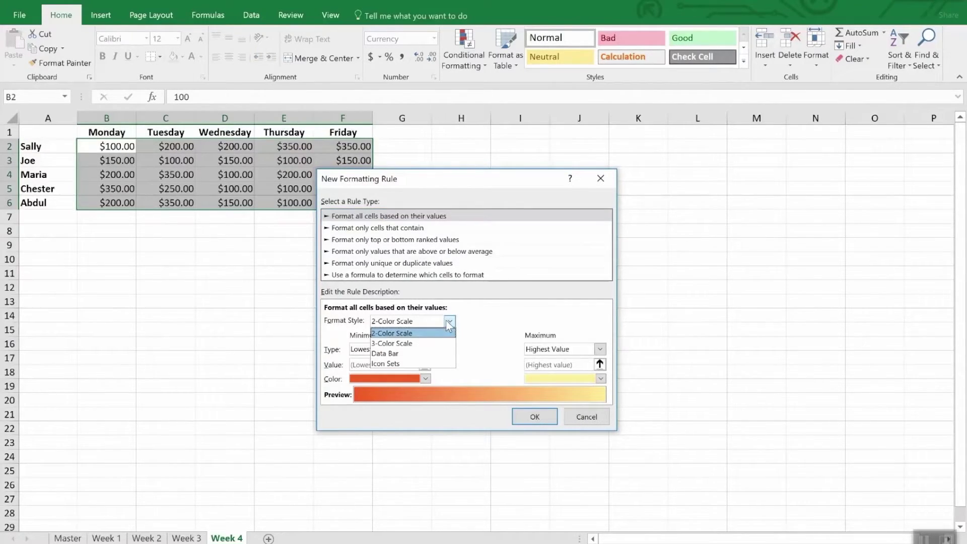
click(424, 362)
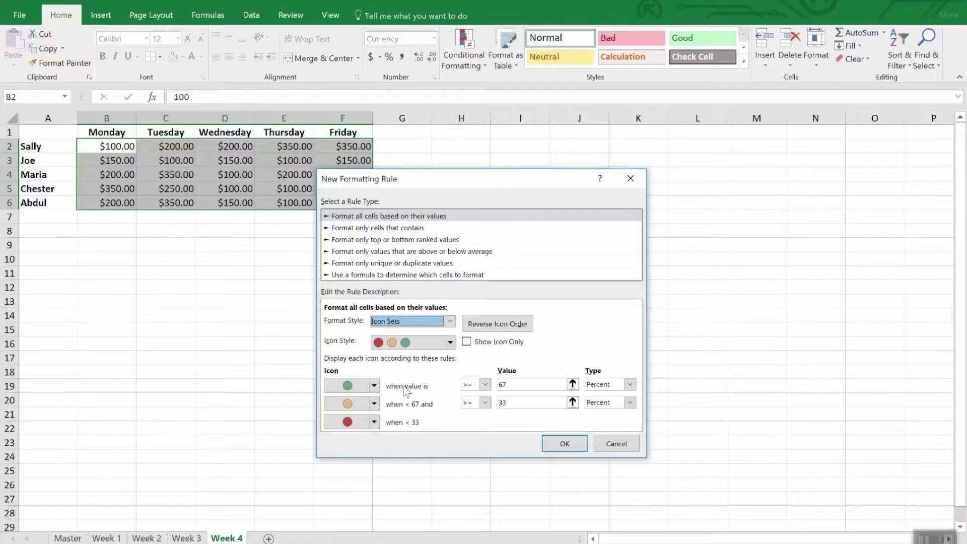
Set the green icon's threshold type to Number with a value of 300.
click(629, 384)
click(625, 397)
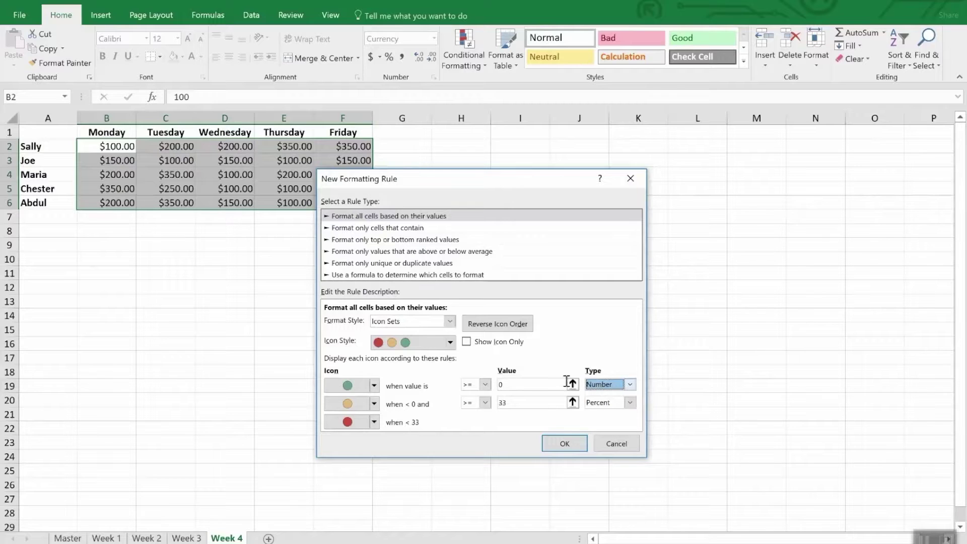
click(510, 384)
double_click(510, 385)
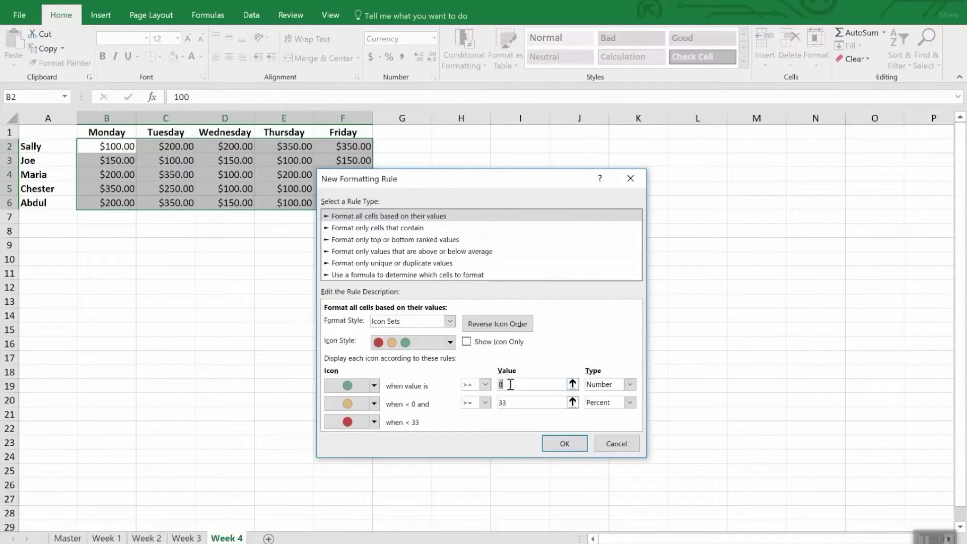
text(300)
Set the yellow icon's threshold to the Number 200 and apply the icon set rule to the selected cells.
click(536, 406)
double_click(535, 403)
text(200)
key(Tab)
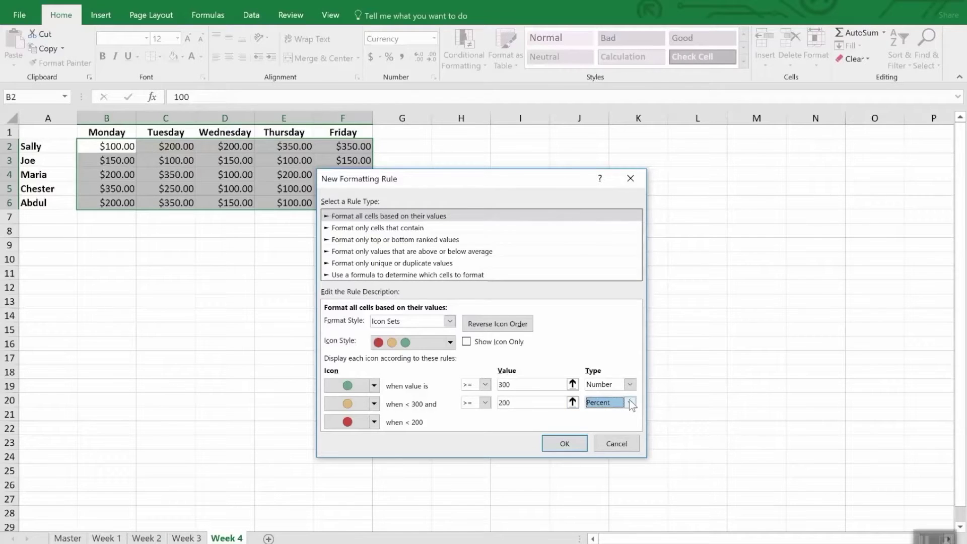
click(630, 403)
click(598, 414)
click(536, 403)
text(200)
click(564, 443)
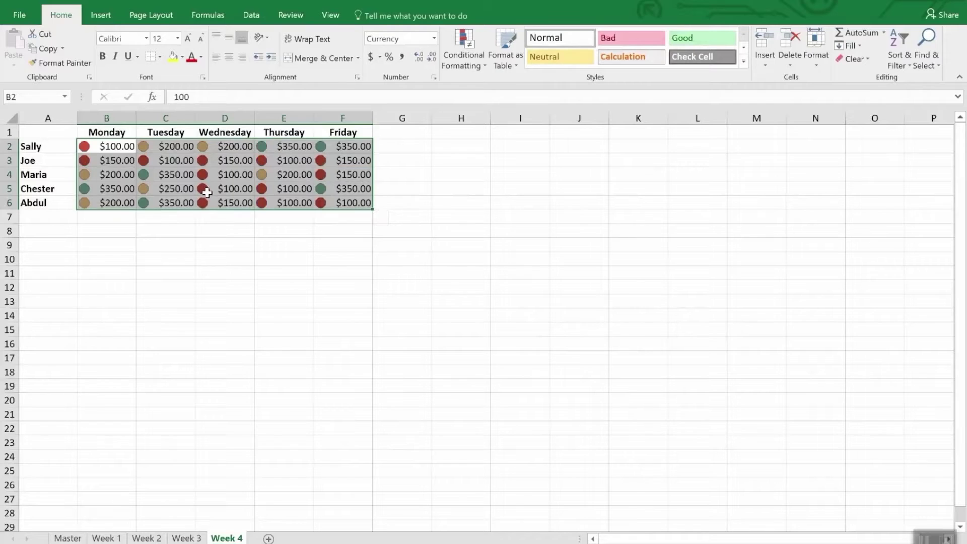
click(234, 235)
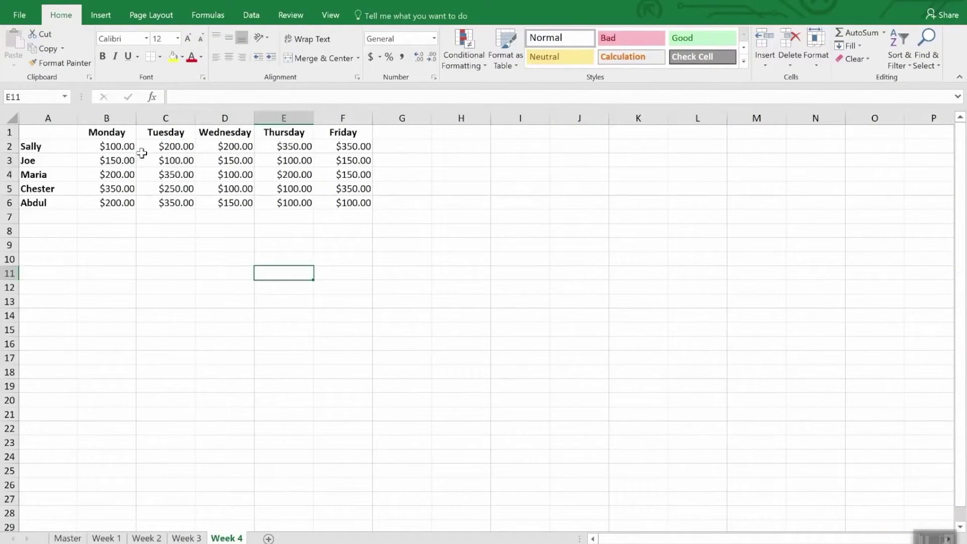
Start a formula-based conditional formatting rule for B2:F6 on the Week 4 sheet, using the formula =b2<200.
drag(123, 147, 371, 206)
click(458, 44)
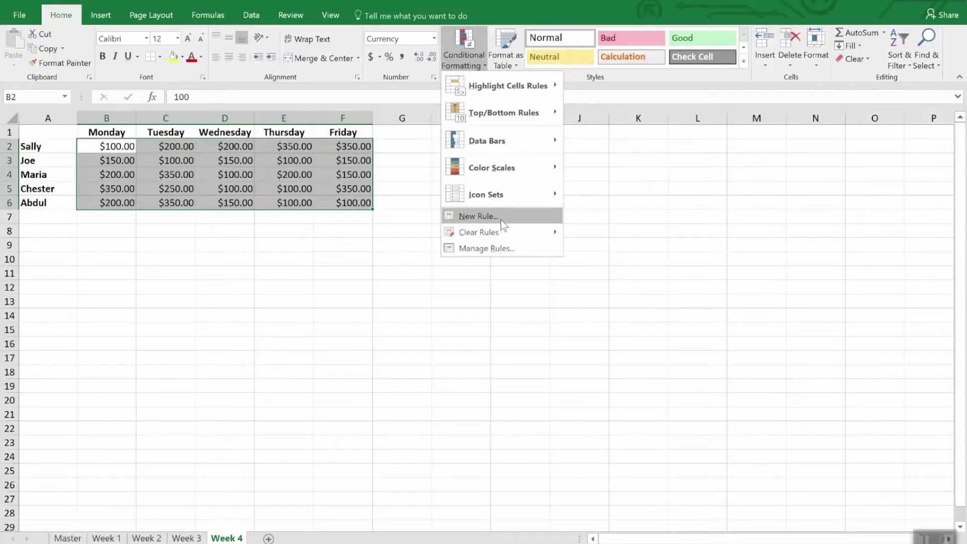
click(500, 219)
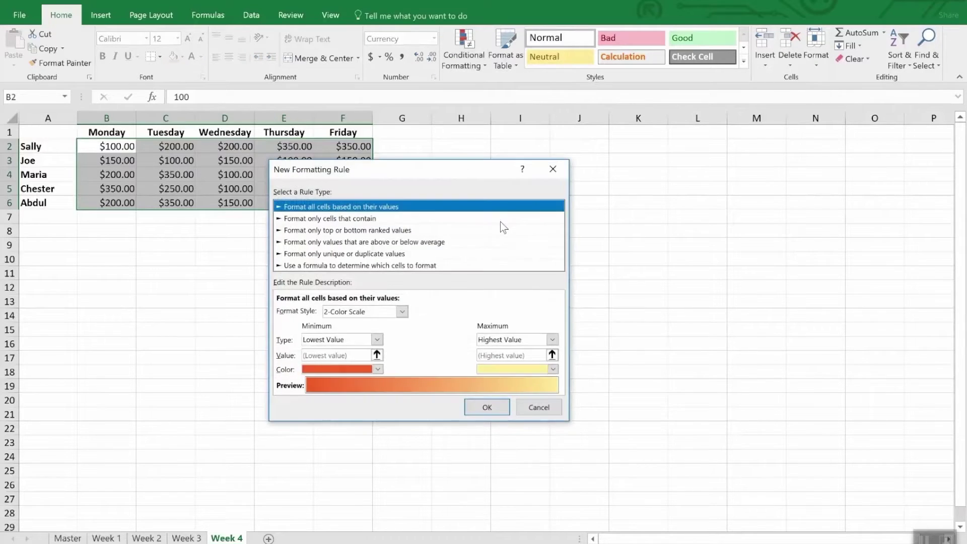
click(322, 266)
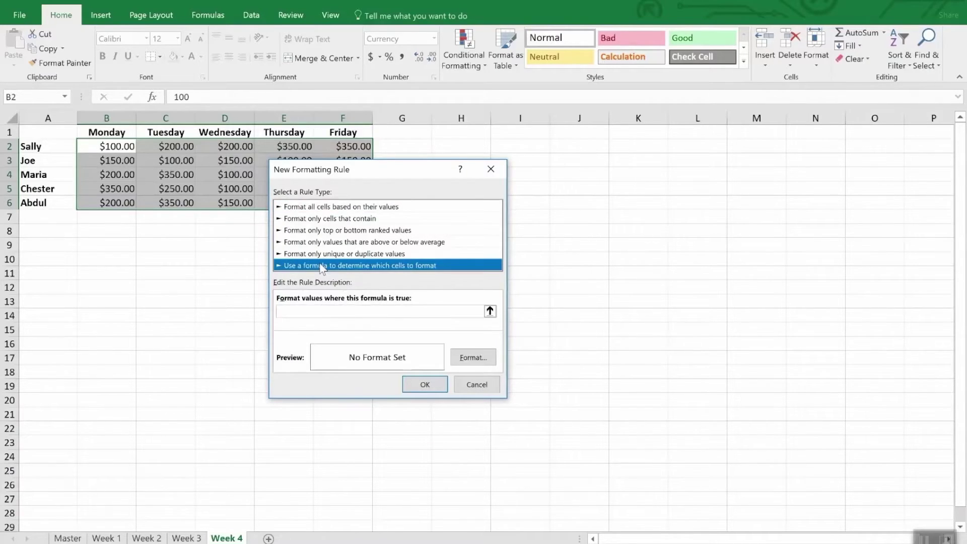
click(320, 311)
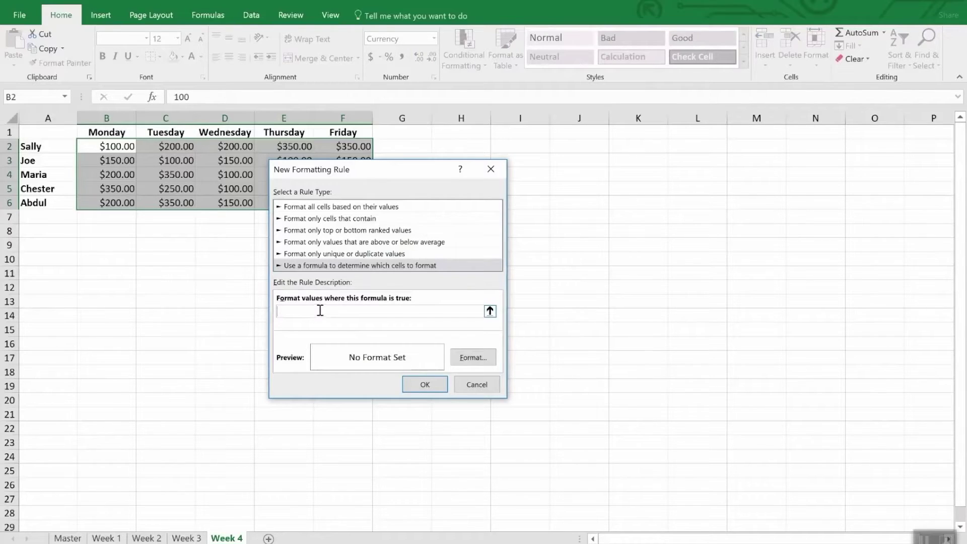
text(=b2<200)
Give the rule a bright yellow background fill and apply it to the selected cells.
click(472, 357)
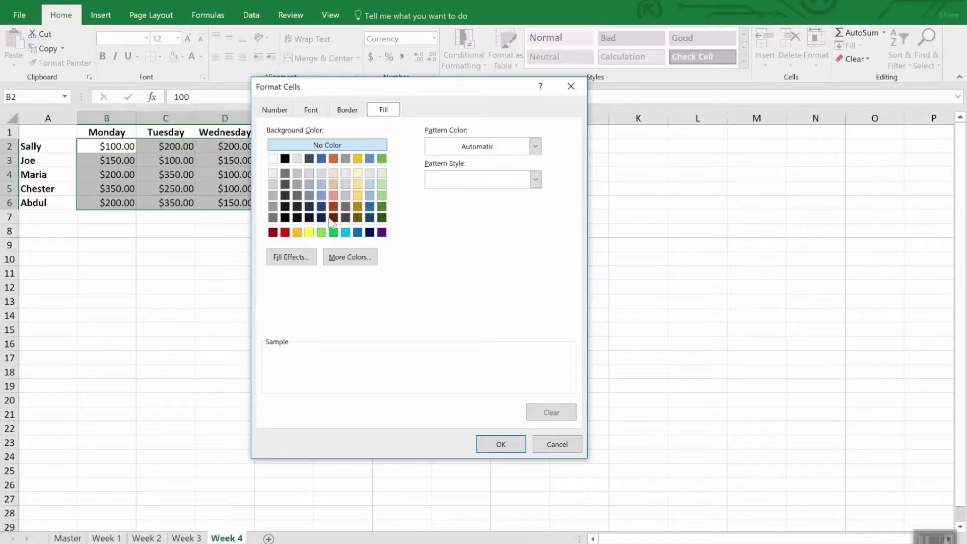
click(310, 233)
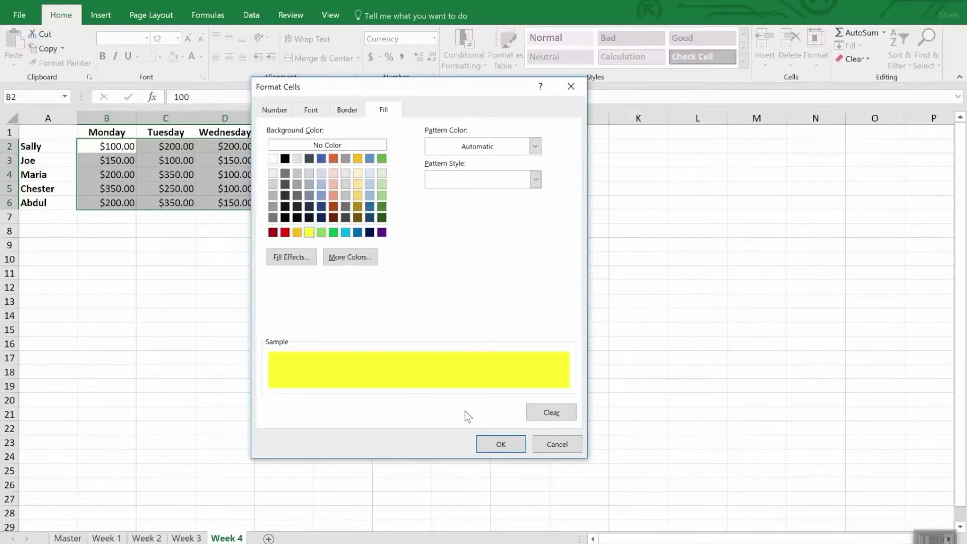
click(502, 445)
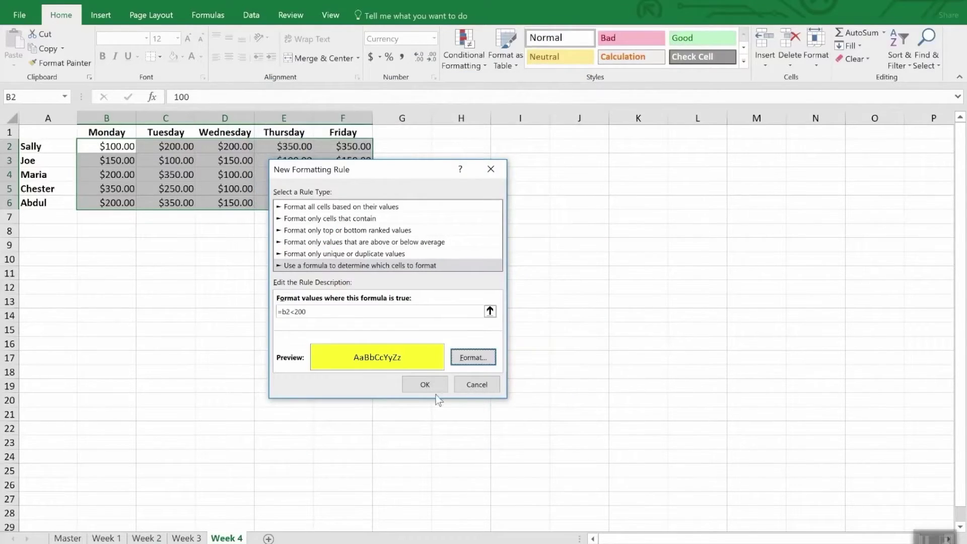
click(427, 384)
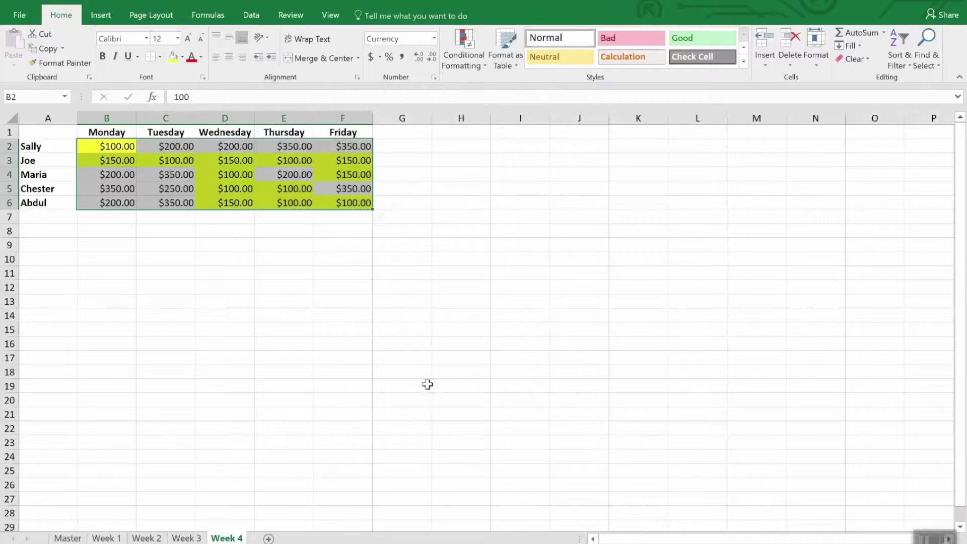
Deselect the range, and use Find & Select to select all cells with conditional formatting on the Week 4 sheet.
click(266, 314)
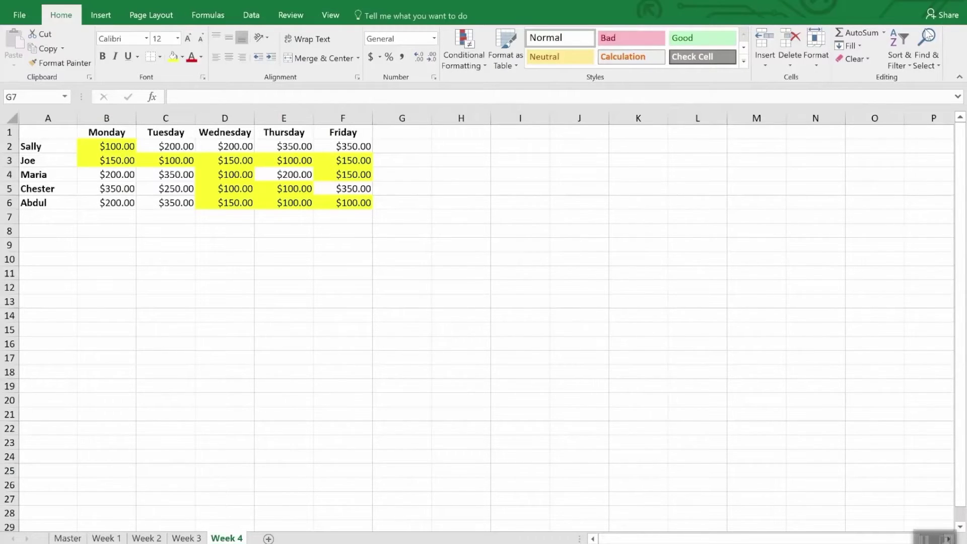
click(932, 64)
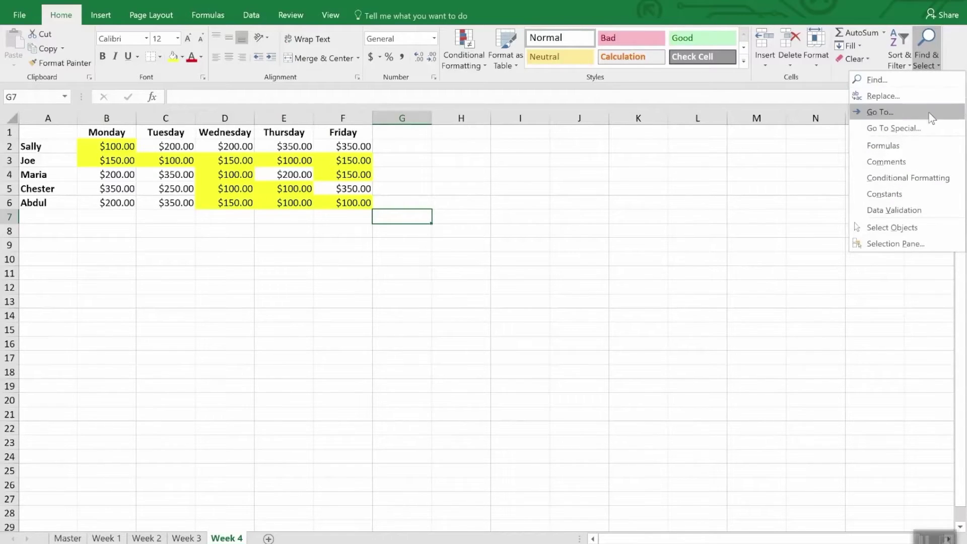
click(940, 179)
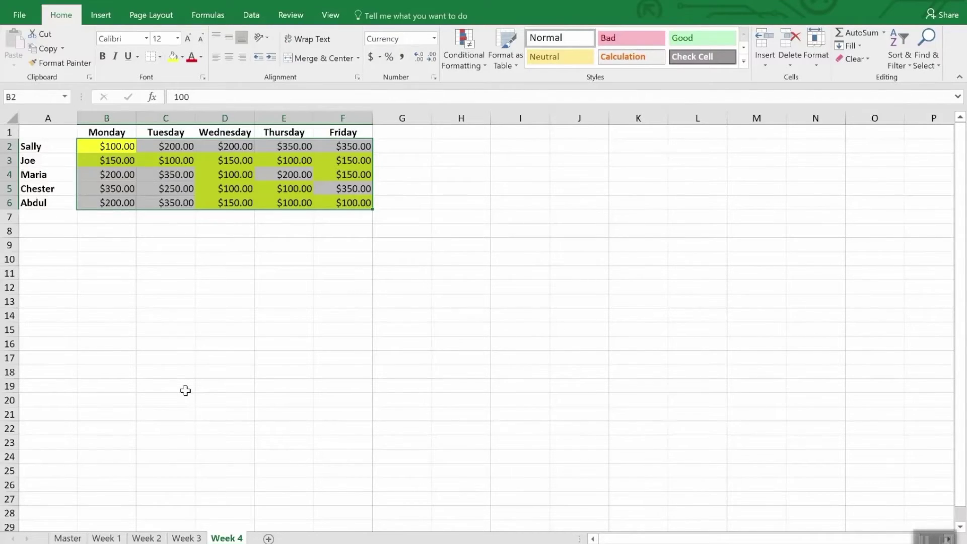
click(66, 63)
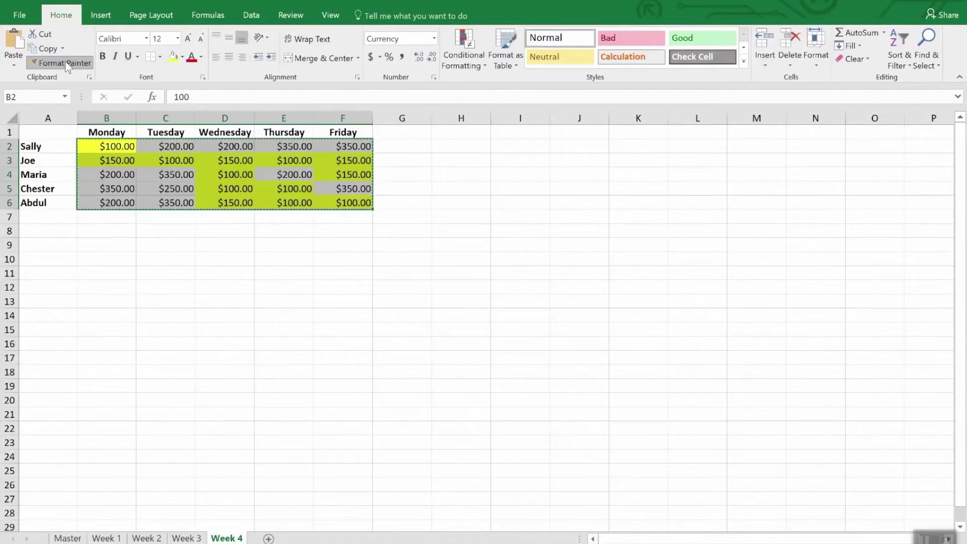
click(66, 63)
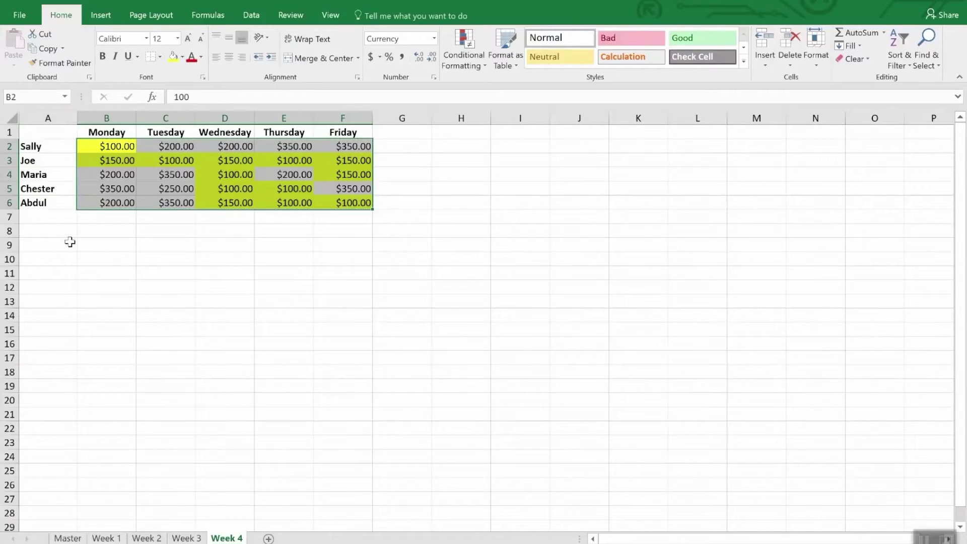
click(194, 539)
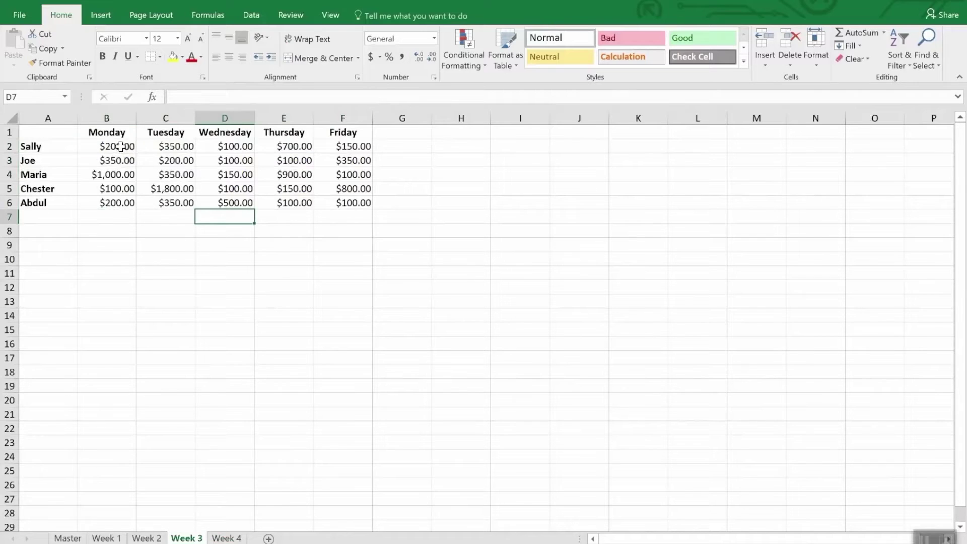
drag(120, 146, 347, 211)
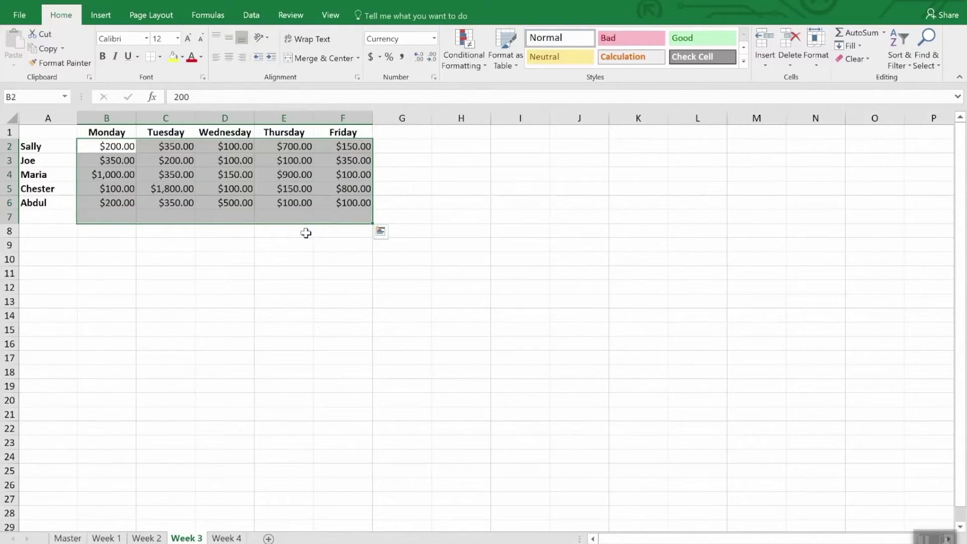
click(225, 537)
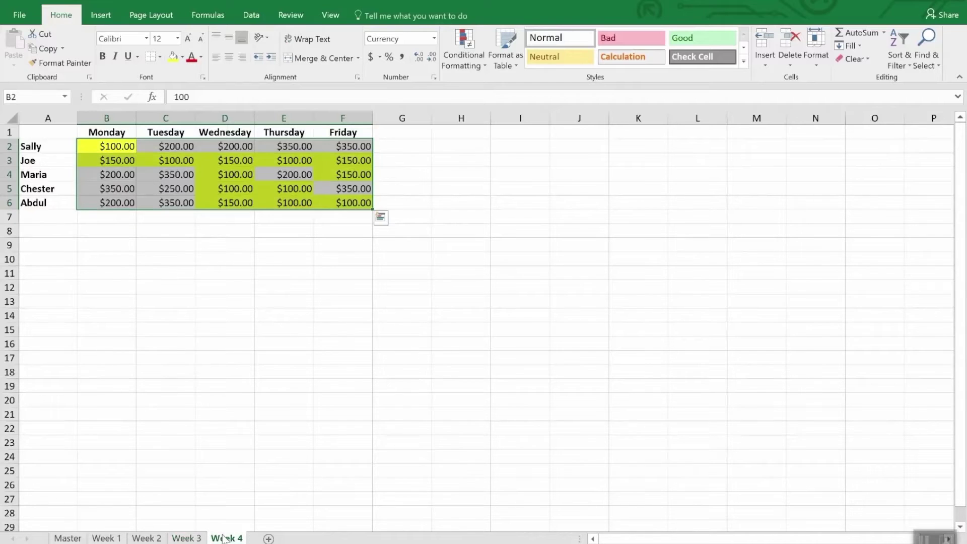
Copy the Week 4 range's formatting with Format Painter onto B2:F6 of the Week 3, Week 2 and Week 1 sheets.
click(63, 64)
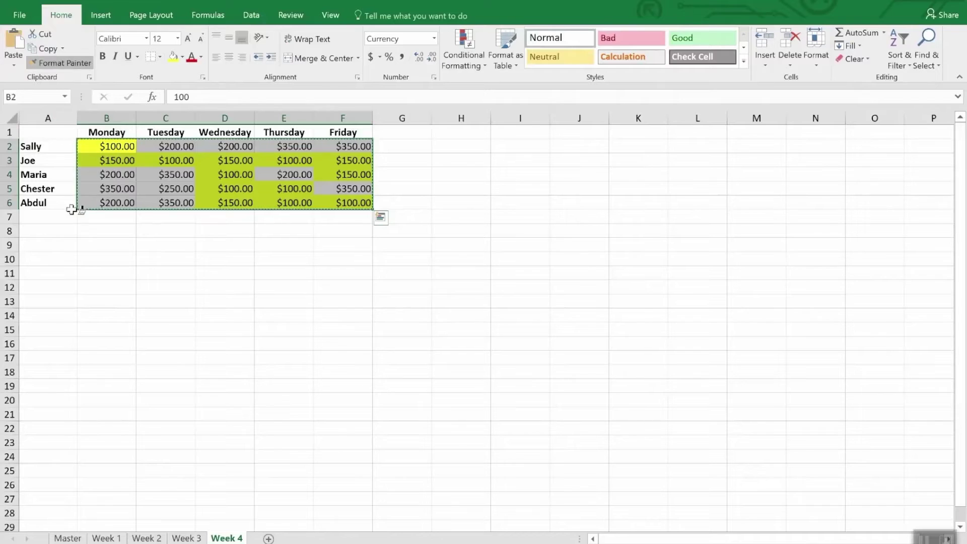
click(181, 538)
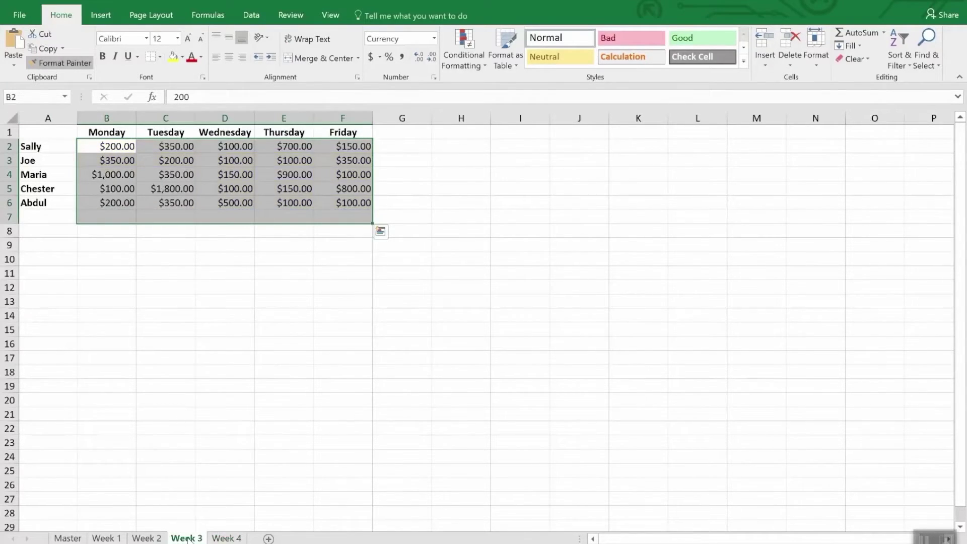
drag(121, 147, 346, 203)
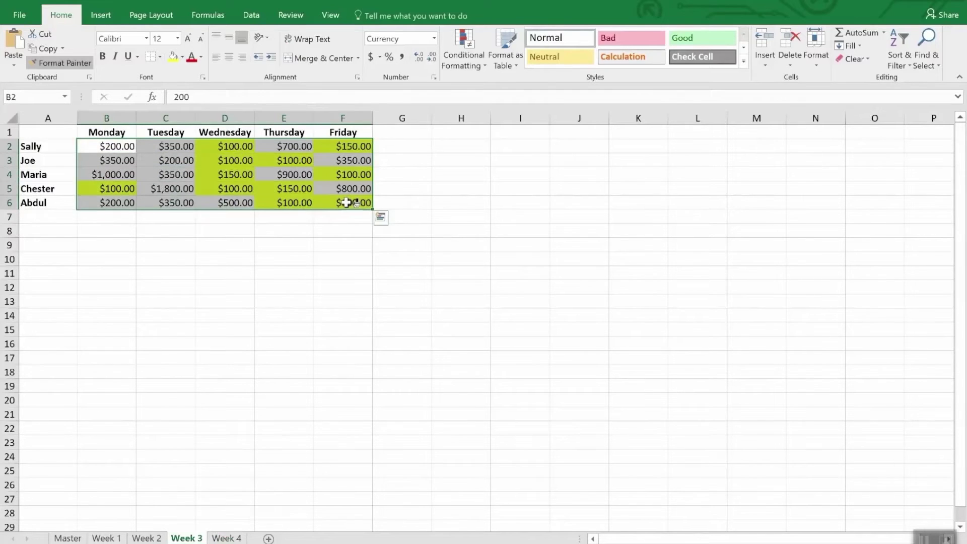
click(146, 538)
drag(114, 146, 373, 201)
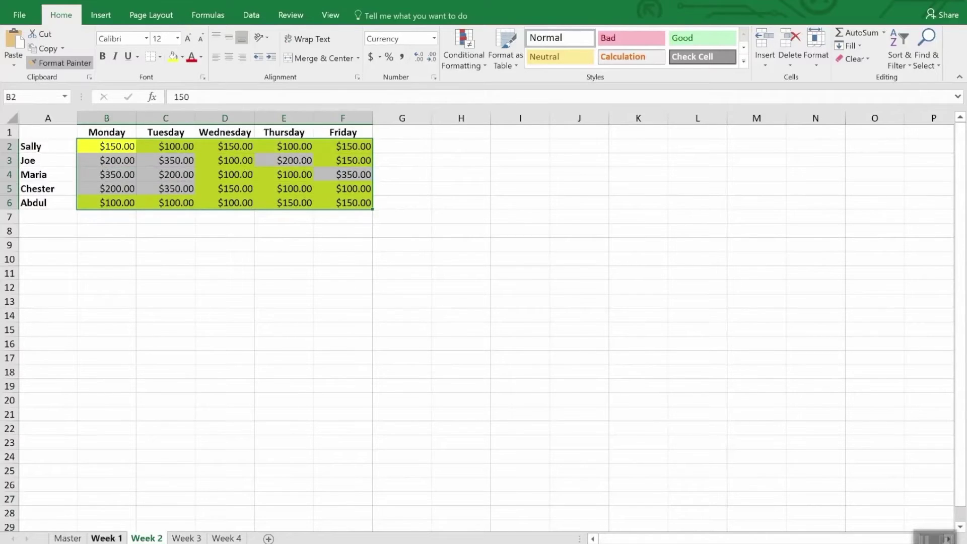
click(106, 537)
drag(118, 149, 341, 205)
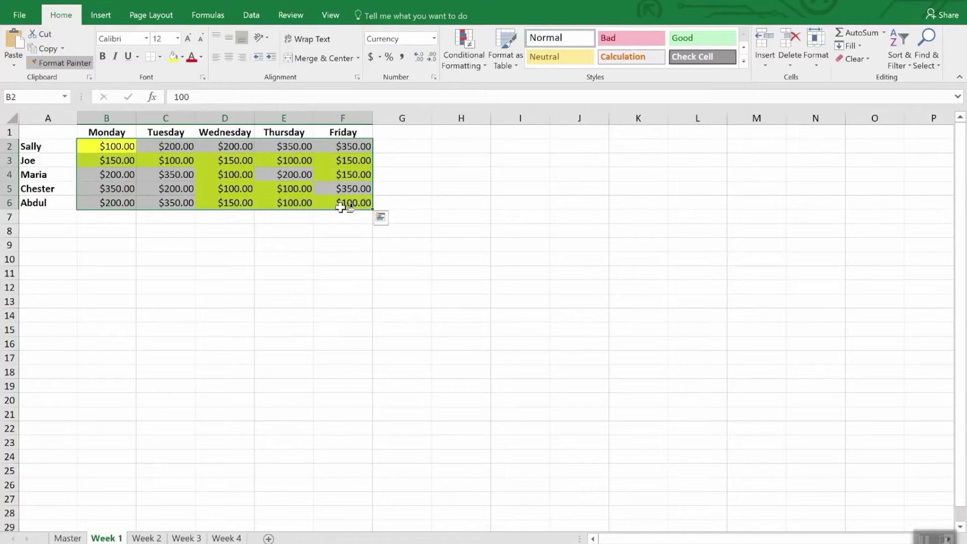
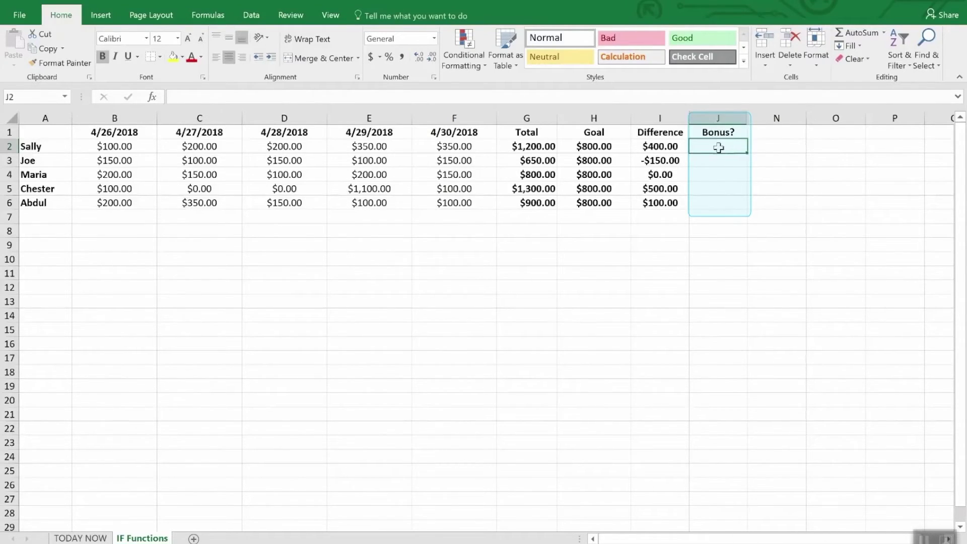
drag(719, 147, 722, 217)
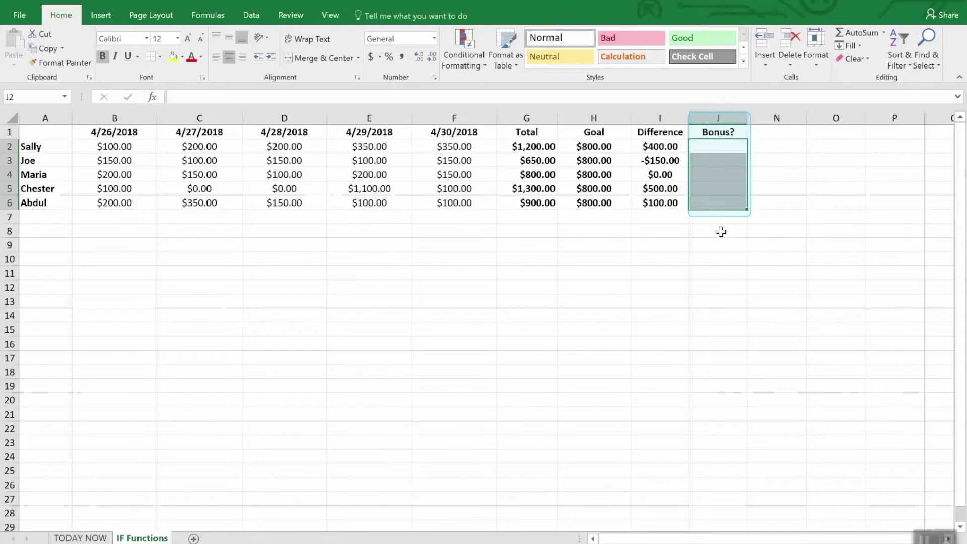
click(721, 231)
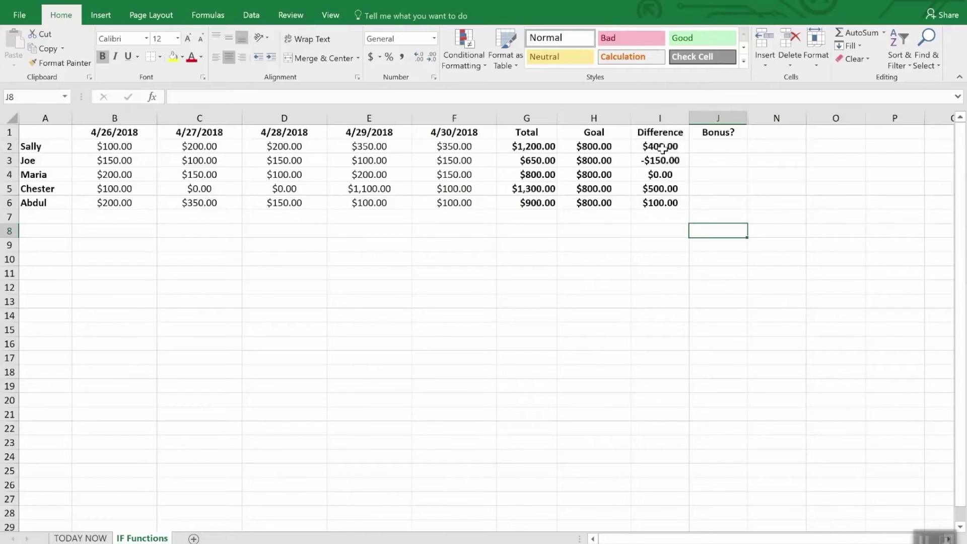
Enter the formula =IF(i2>0,"Yes","No") in cell J2 of the Bonus? column on the IF Functions sheet.
click(719, 149)
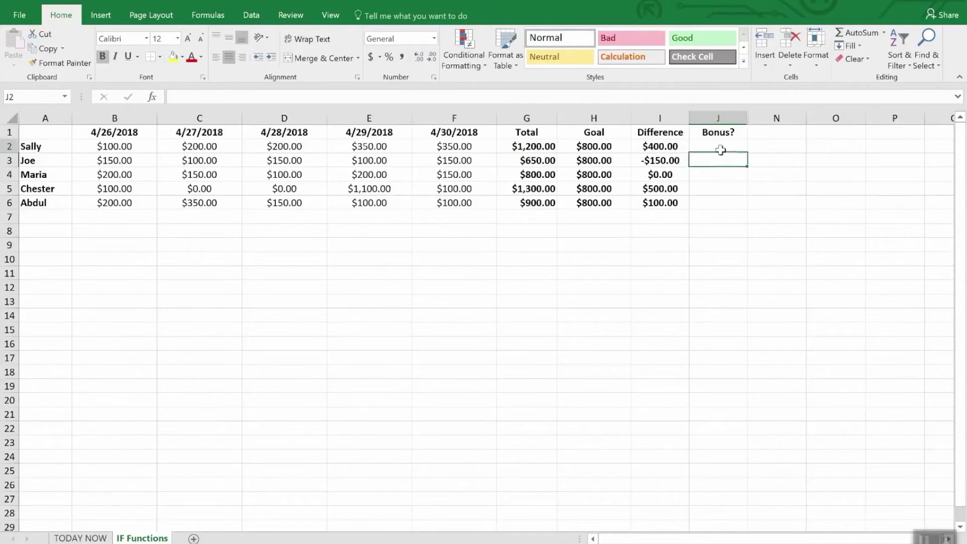
text(=)
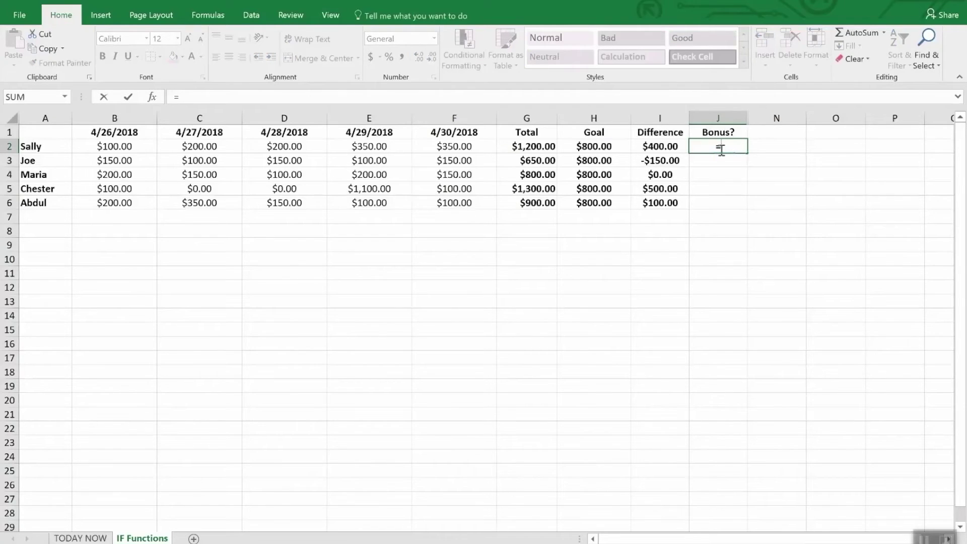
text(if)
key(Tab)
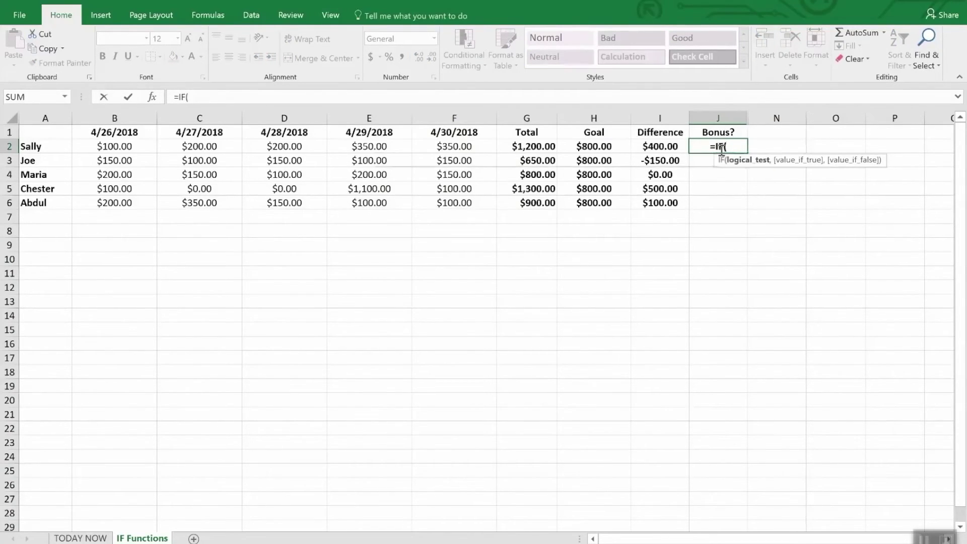
text(i2>)
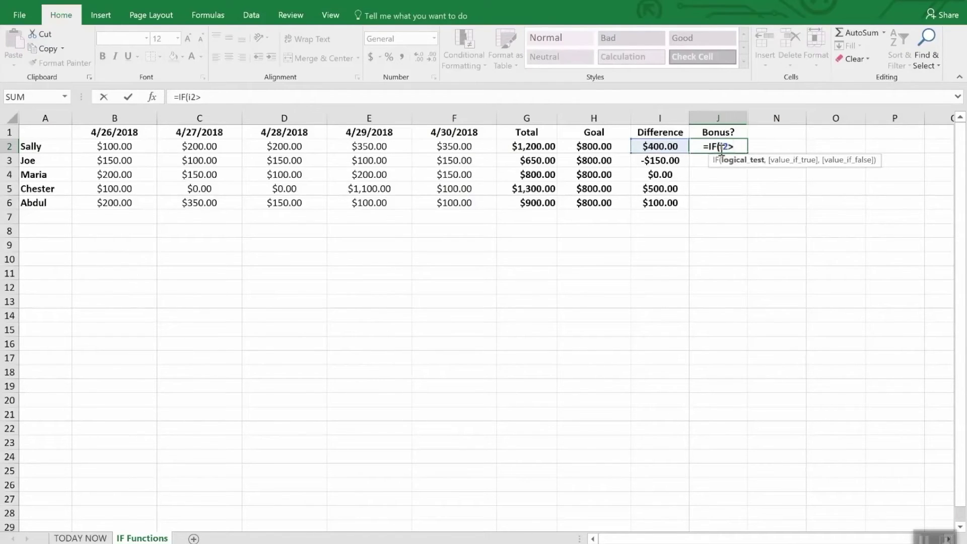
text(0,)
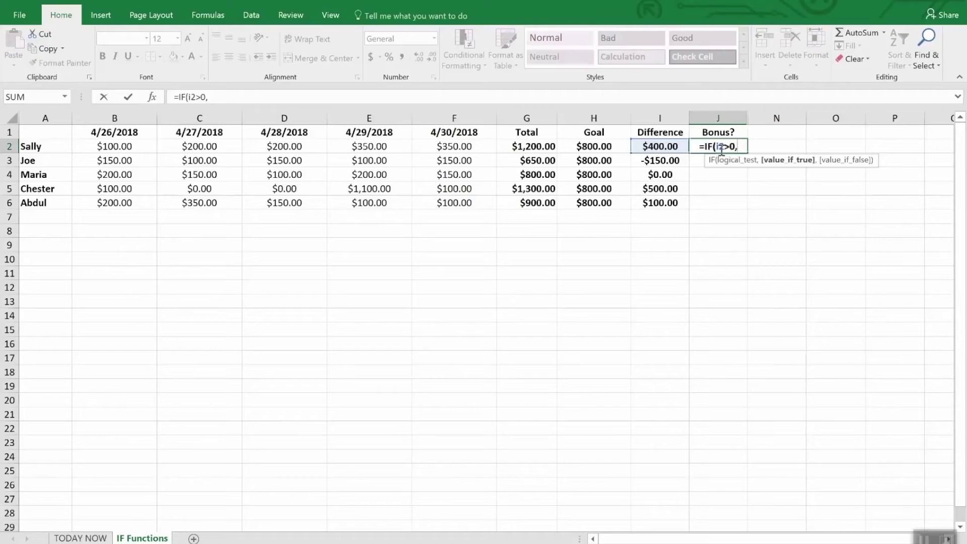
text("Yes")
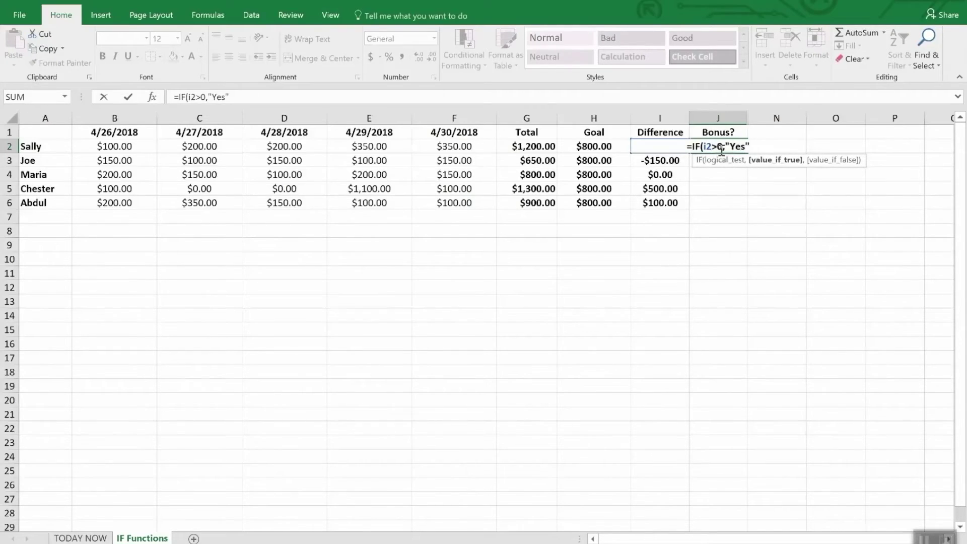
text(,N)
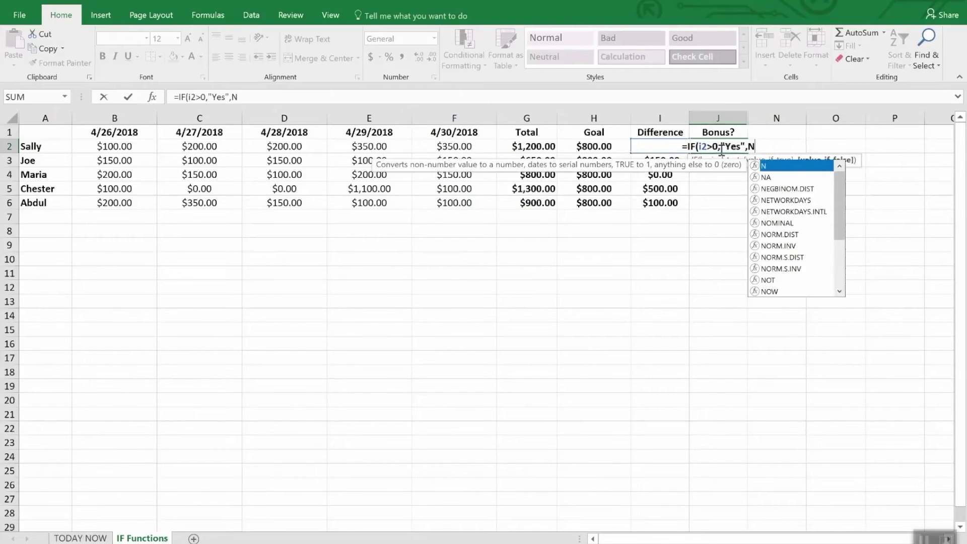
text(o)
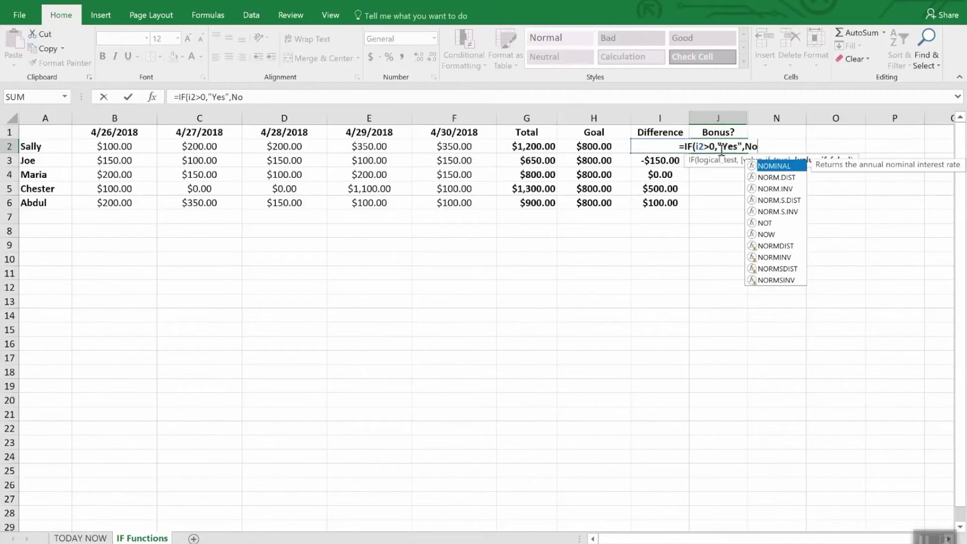
key(BackSpace)
key(BackSpace)
text("N)
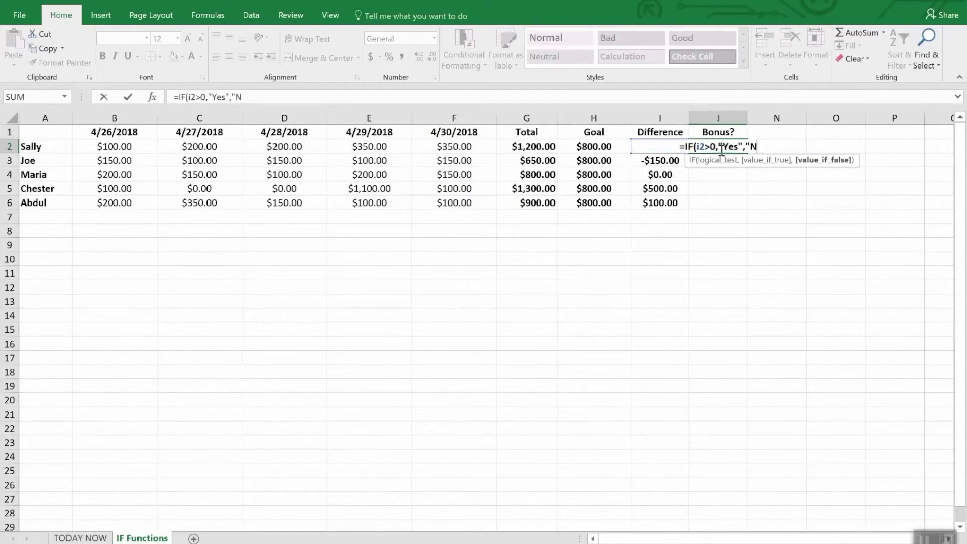
text(o")
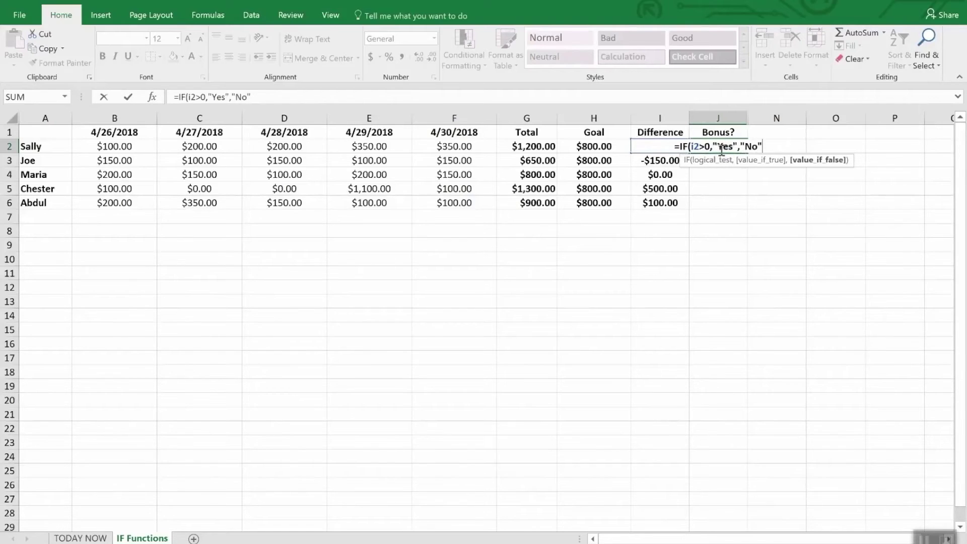
text())
key(Return)
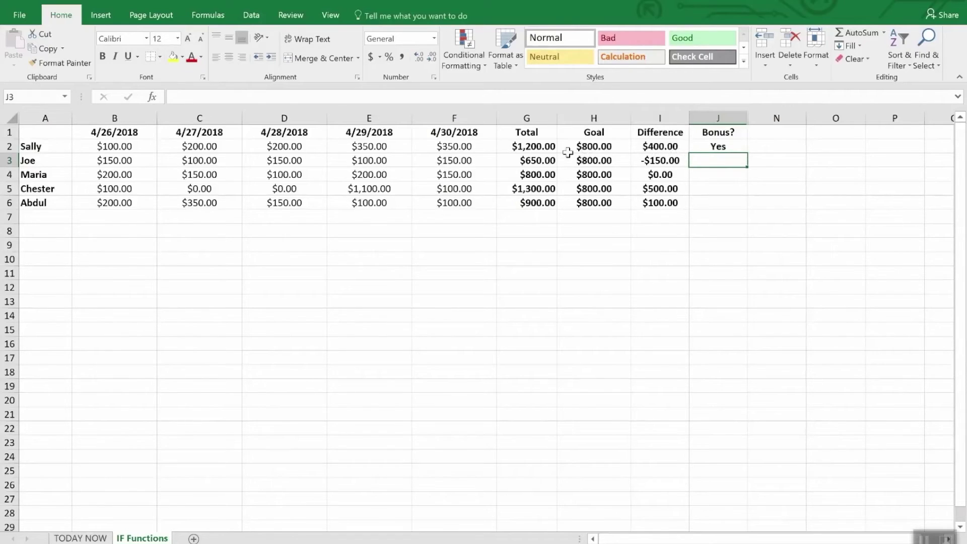
Fill the bonus formula from J2 down through J6 so every salesperson is evaluated.
click(727, 184)
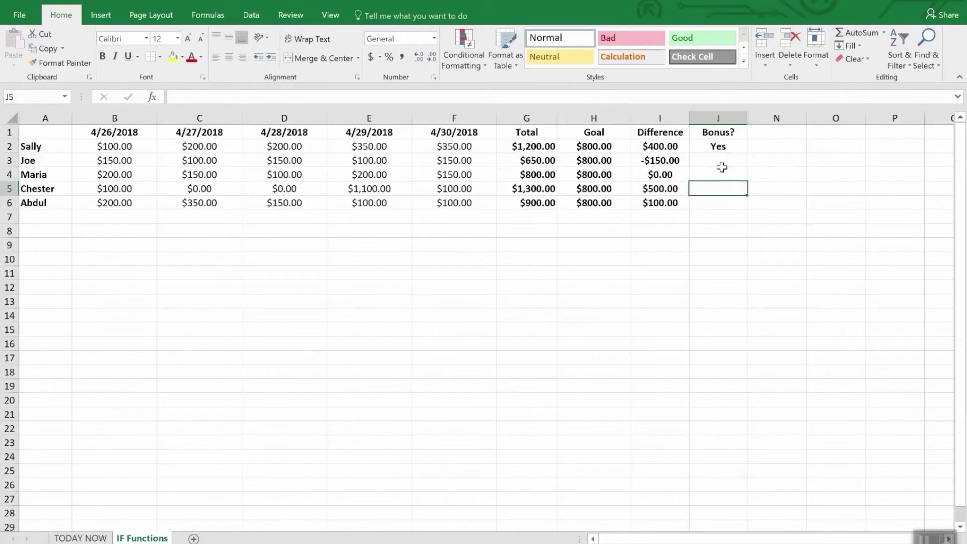
click(720, 148)
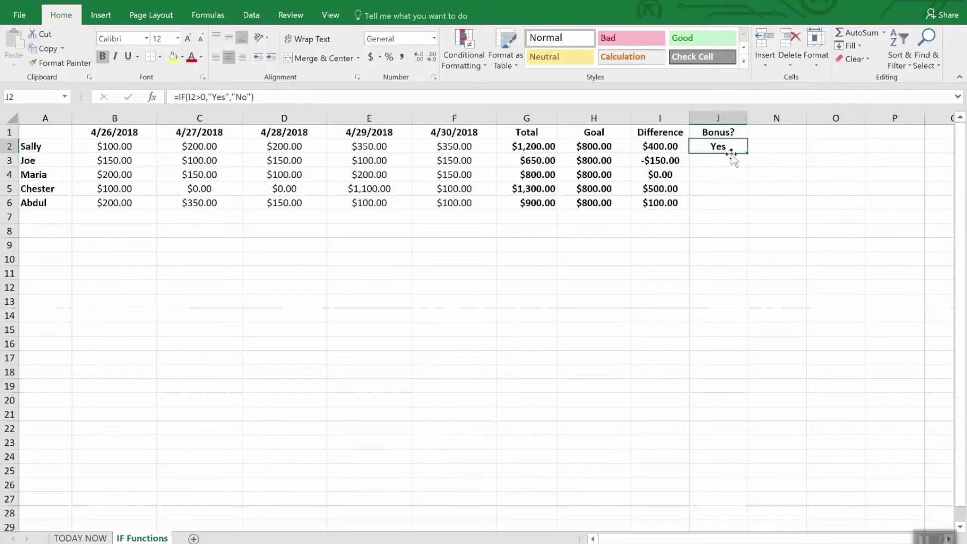
drag(747, 152, 748, 210)
click(734, 242)
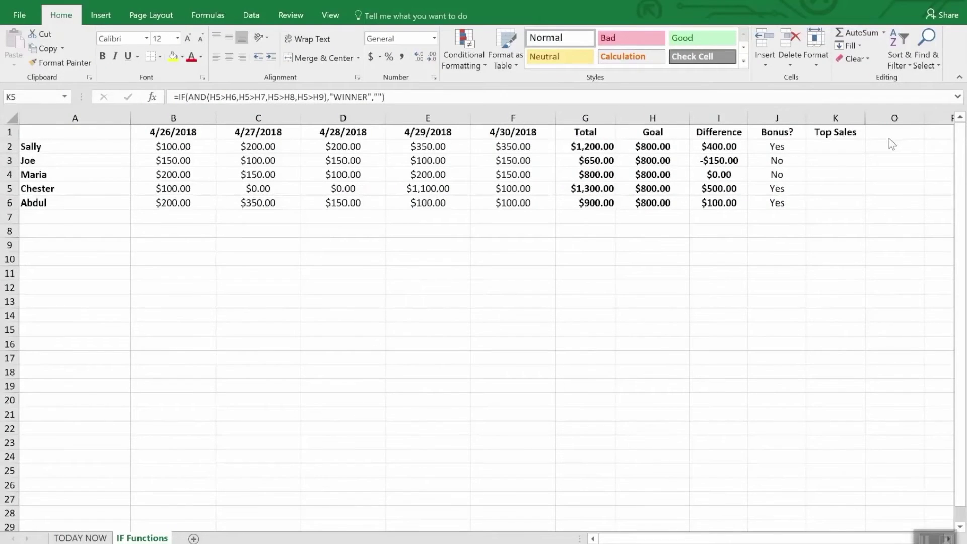
Enter =IF(and(i5>i2,I5>i3,I5>i4,I5>i6),"WINNER","") in cell K5 of the Top Sales column.
click(837, 133)
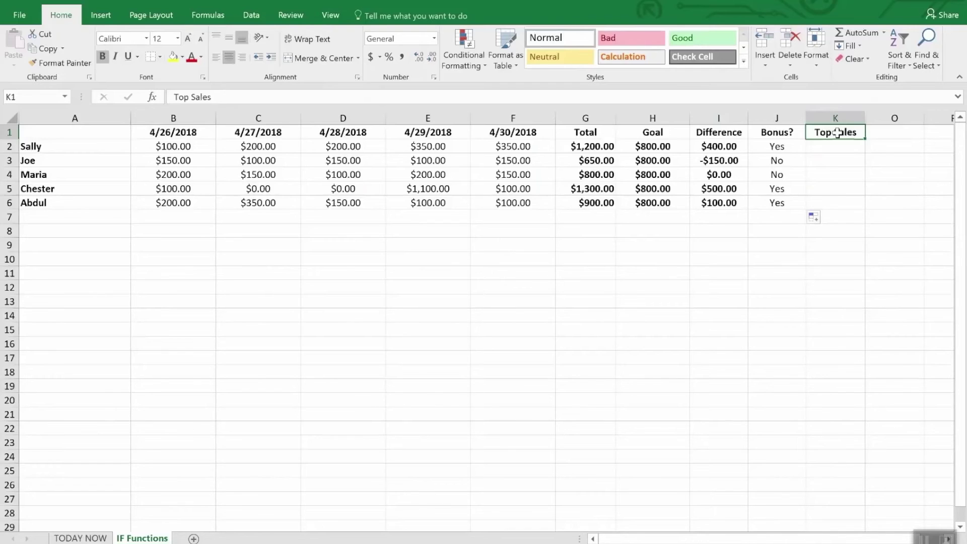
click(824, 191)
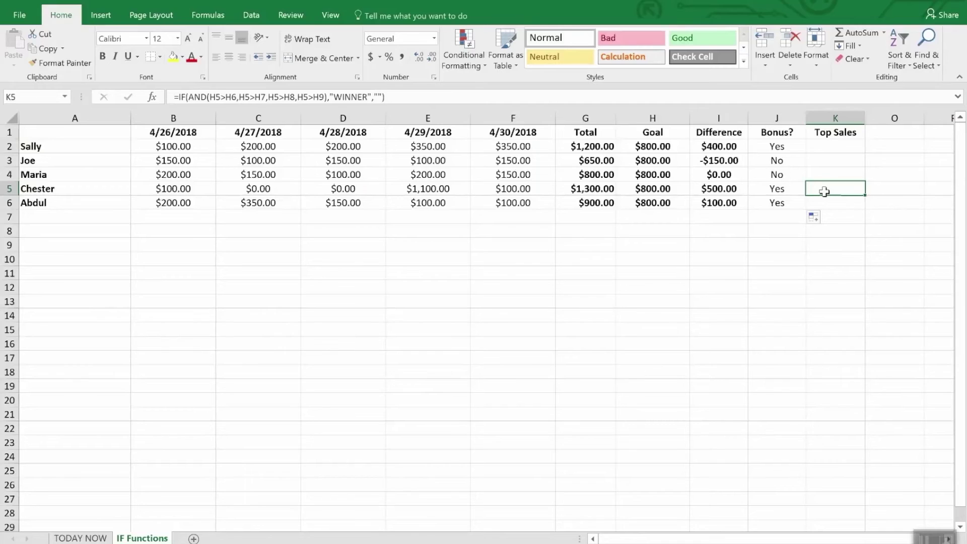
text(=)
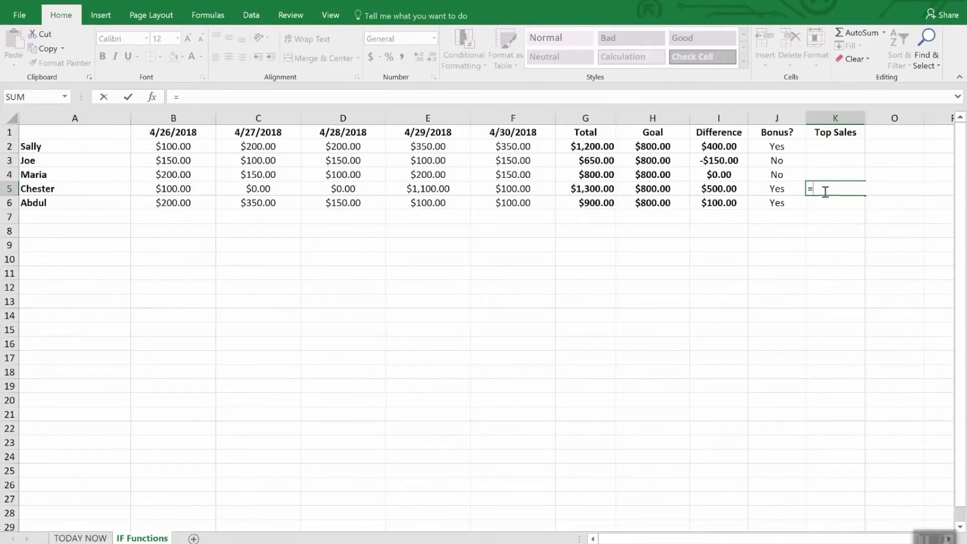
text(IF()
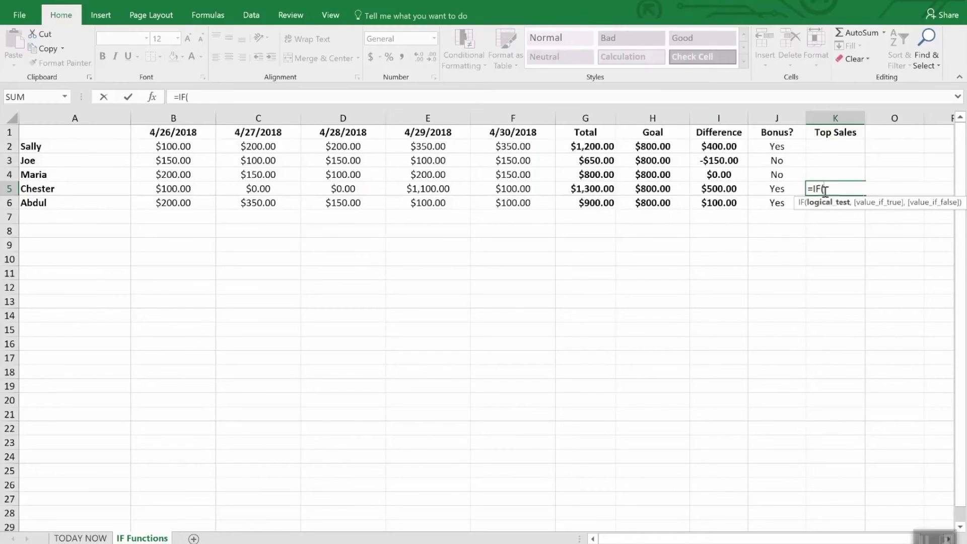
text(and()
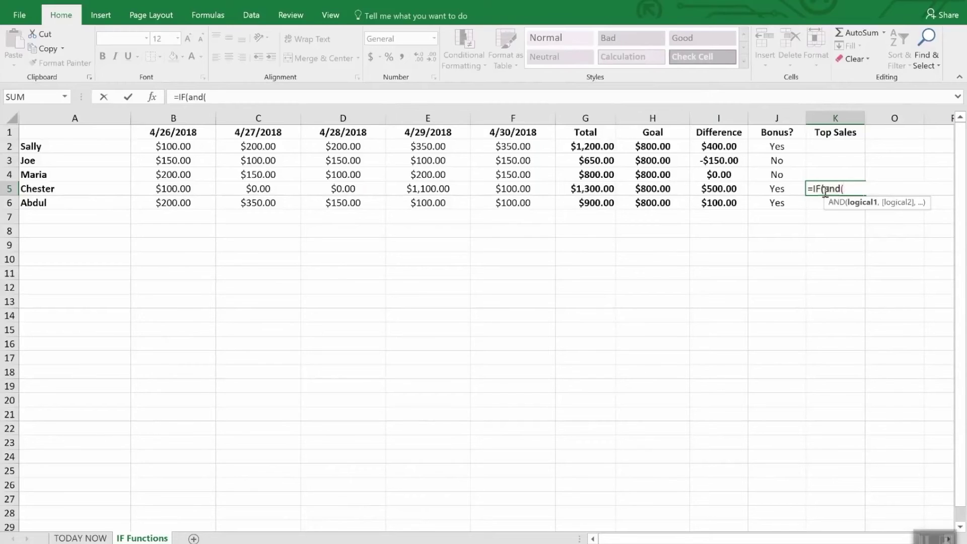
text(i5)
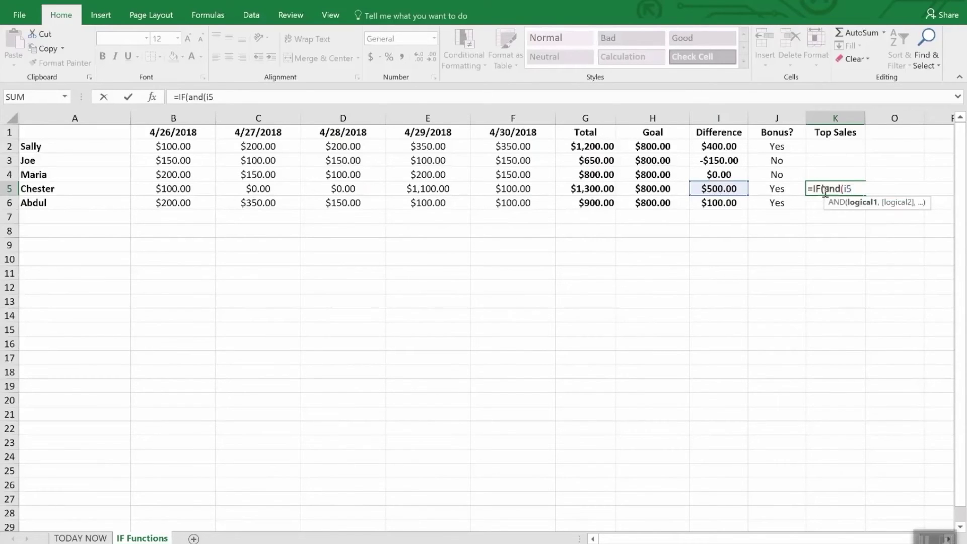
text(>i2,I)
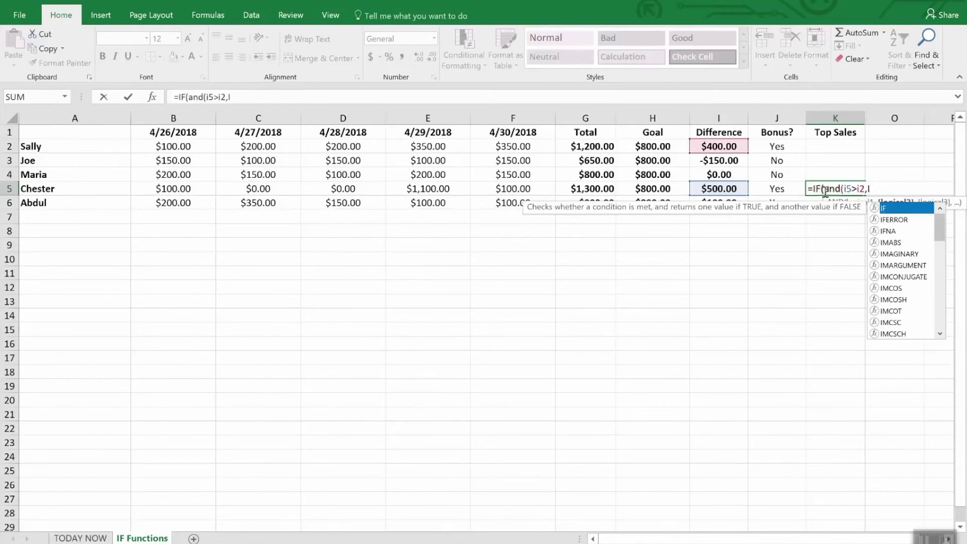
text(5>i)
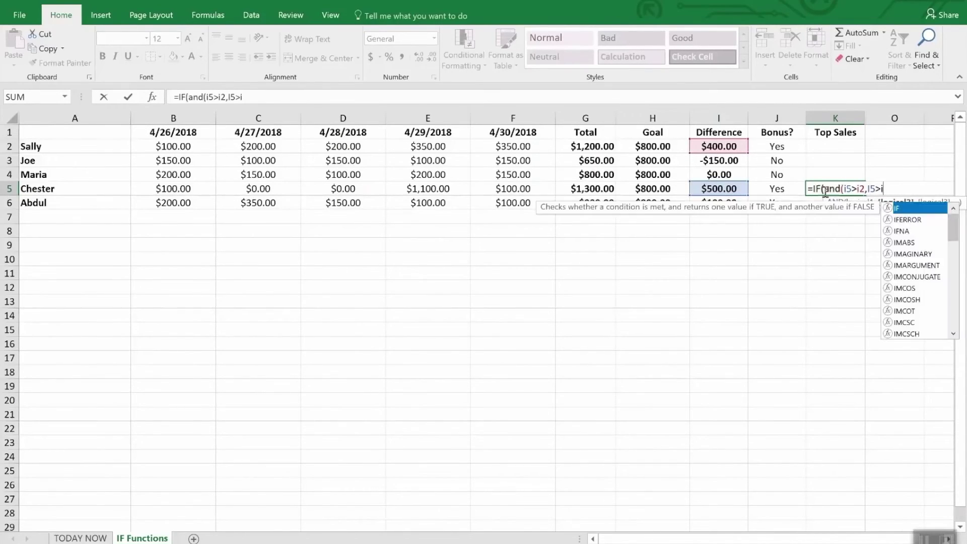
text(3,I)
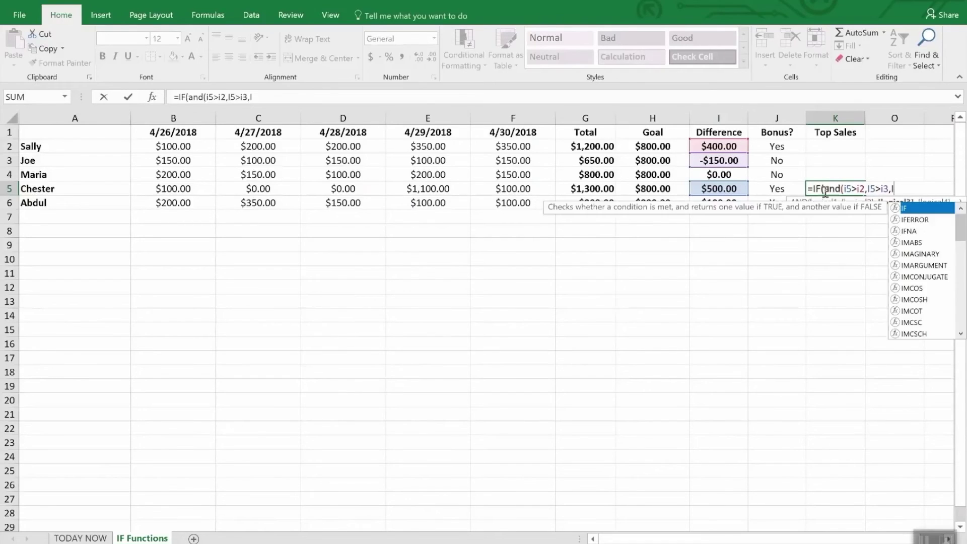
text(6)
key(BackSpace)
text(6)
key(BackSpace)
text(5>i4)
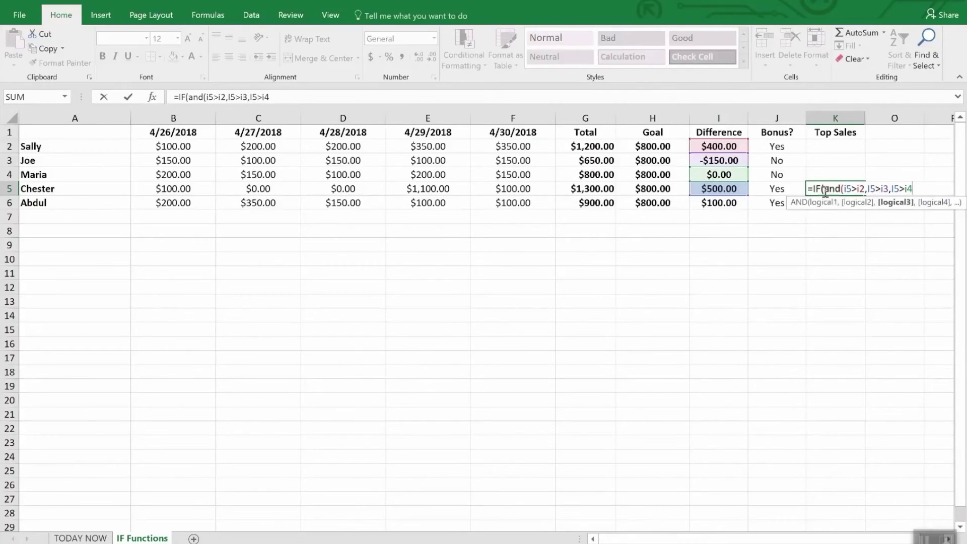
text(,I)
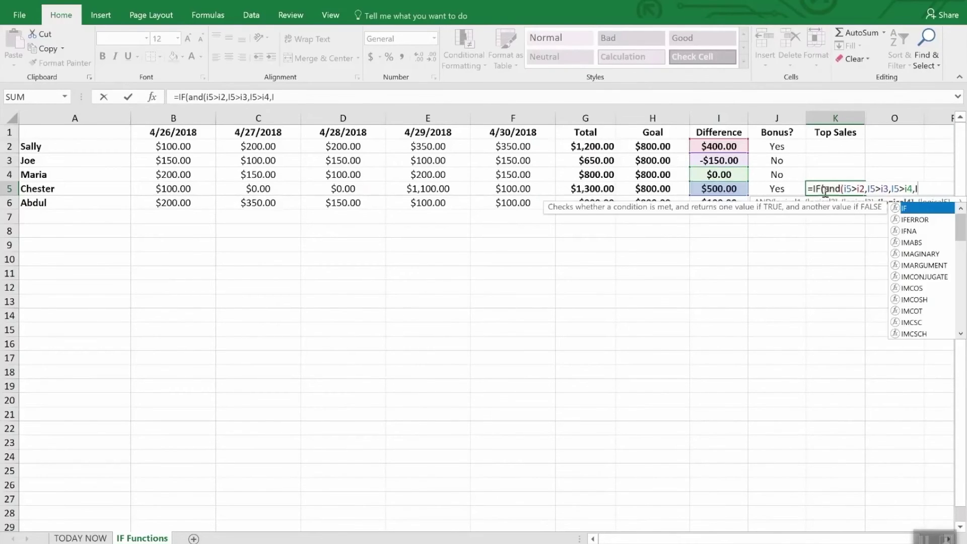
text(5>)
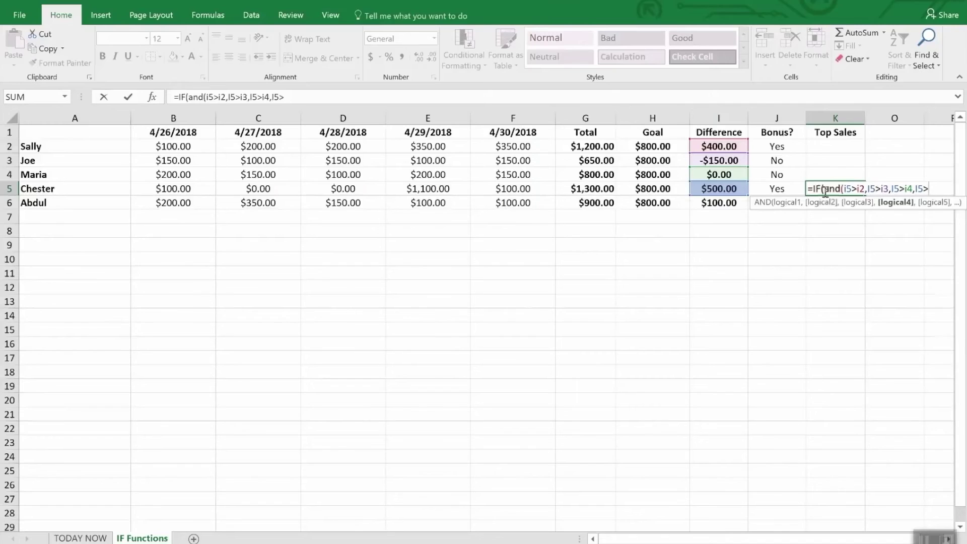
text(i6),")
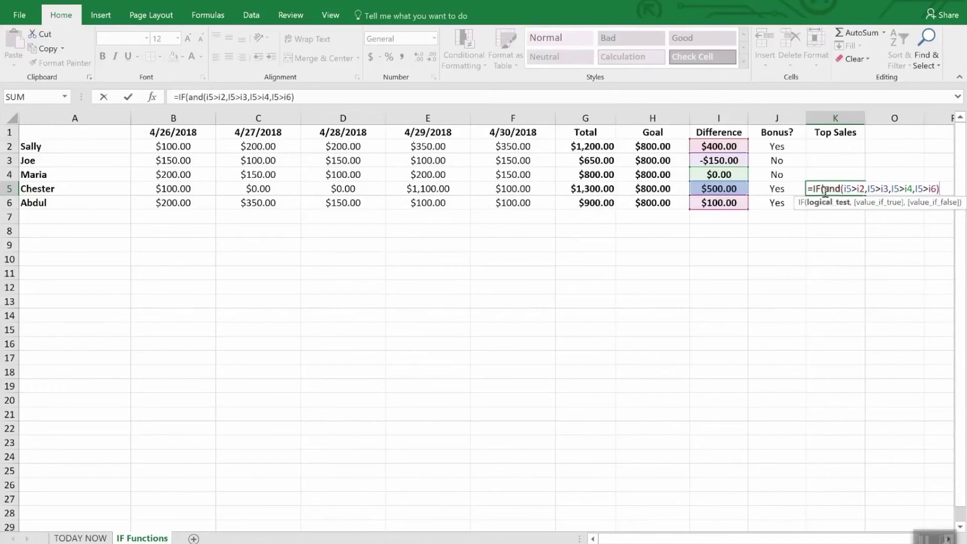
text(W)
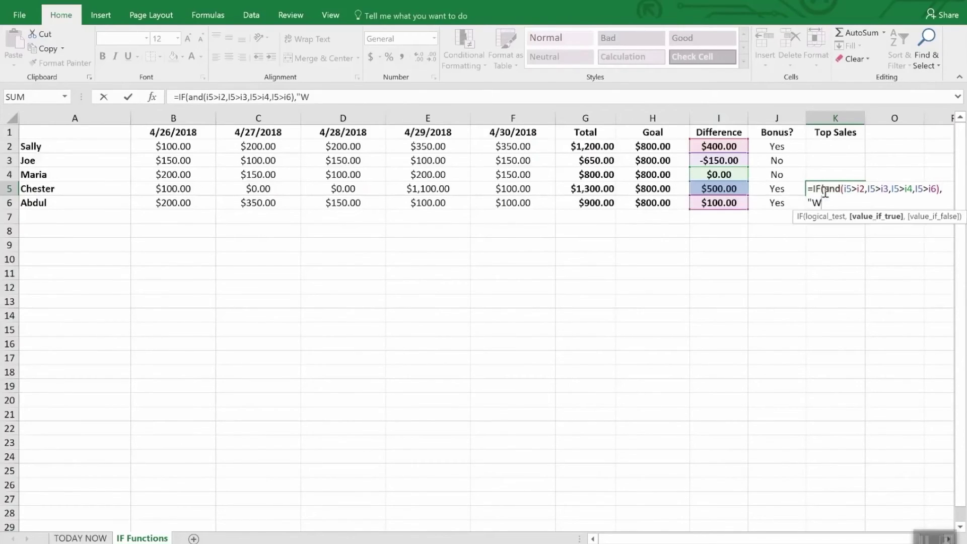
text(INNER",)
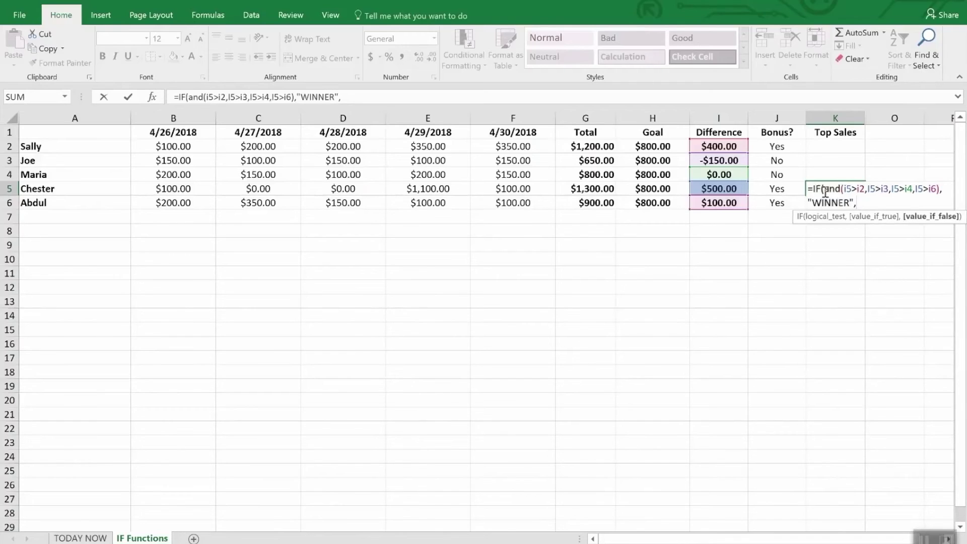
text(""))
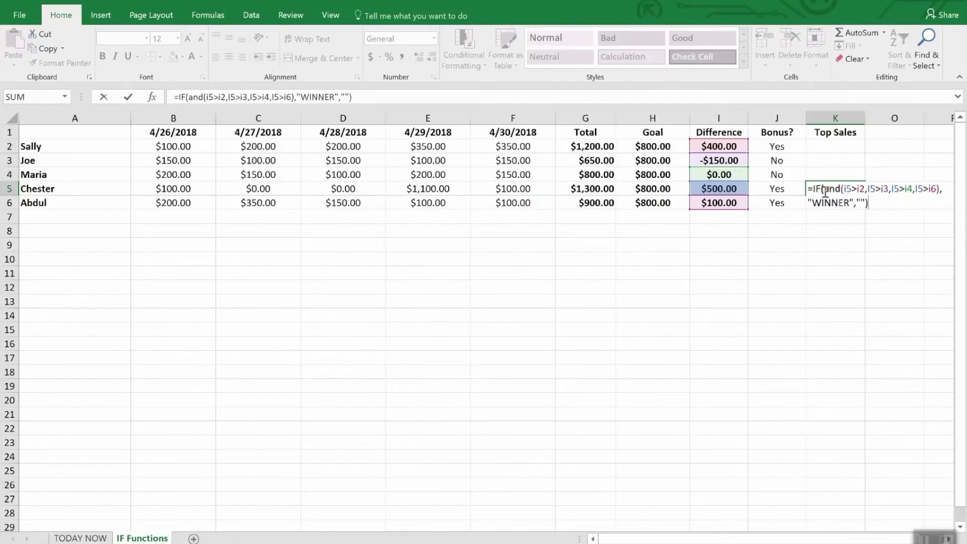
key(Return)
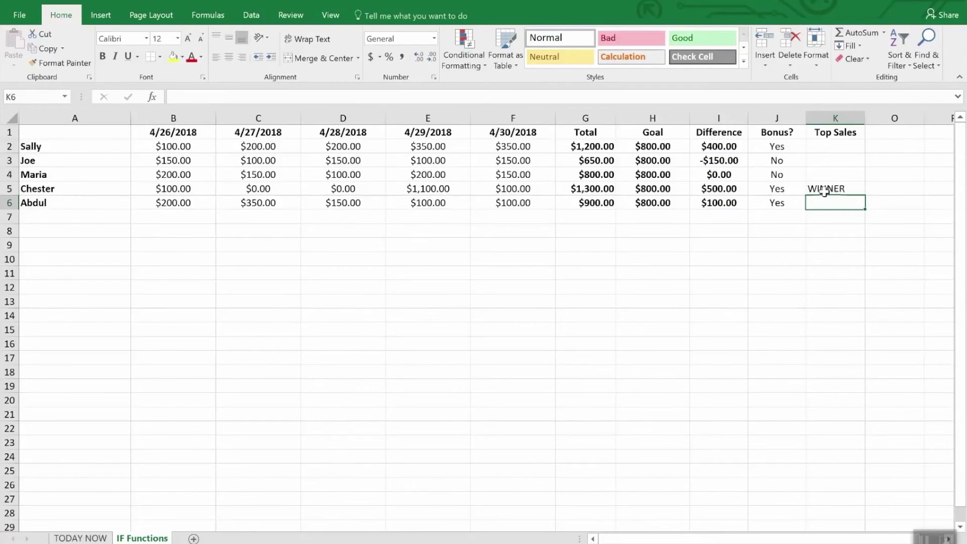
Unhide the hidden columns between K and O, and deselect the columns.
drag(855, 119, 878, 118)
right_click(879, 117)
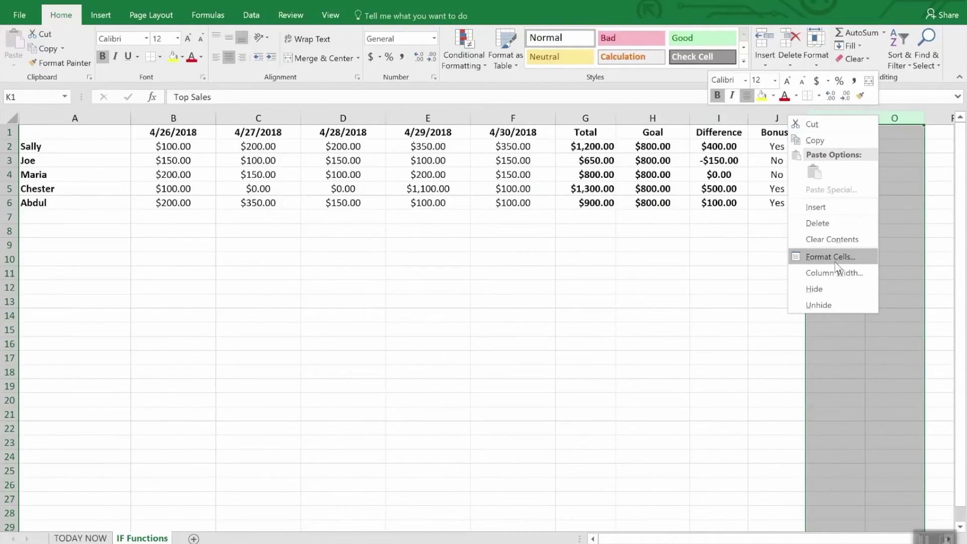
click(832, 304)
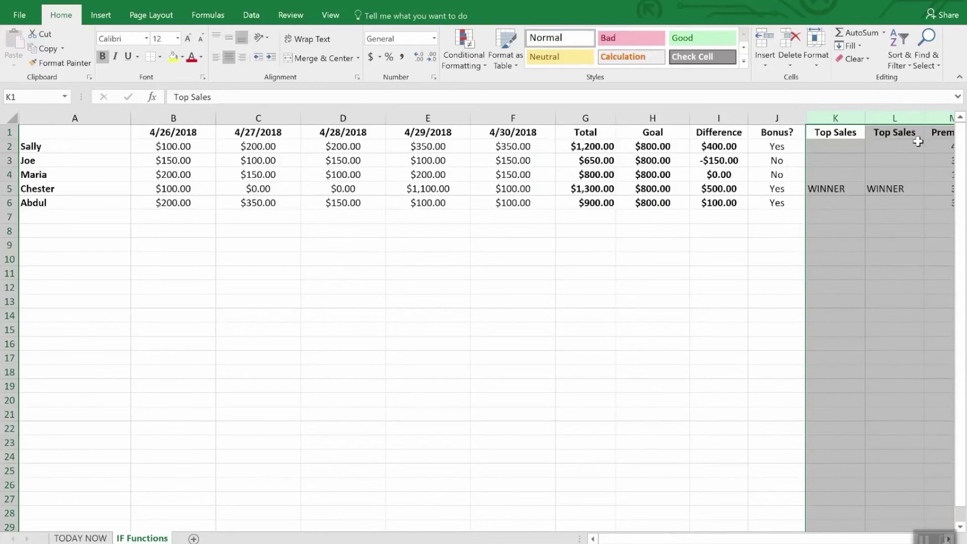
click(880, 244)
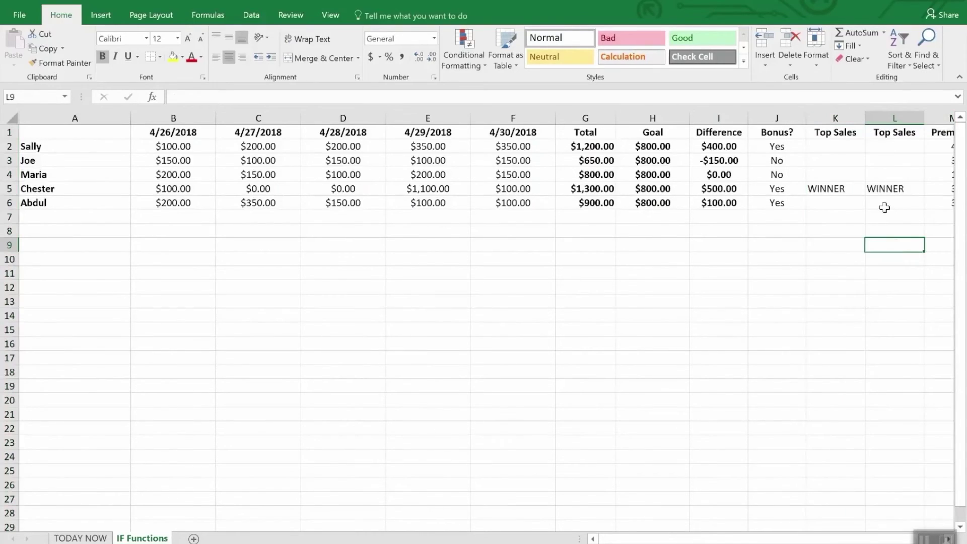
Compare the Top Sales formulas in cells L2, K5 and L3 to see how the referenced rows differ.
click(887, 146)
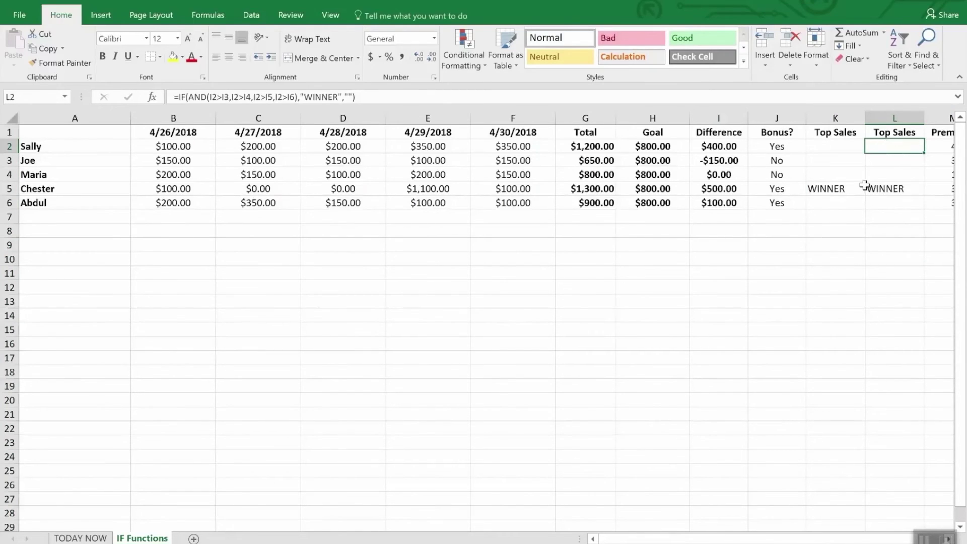
click(848, 192)
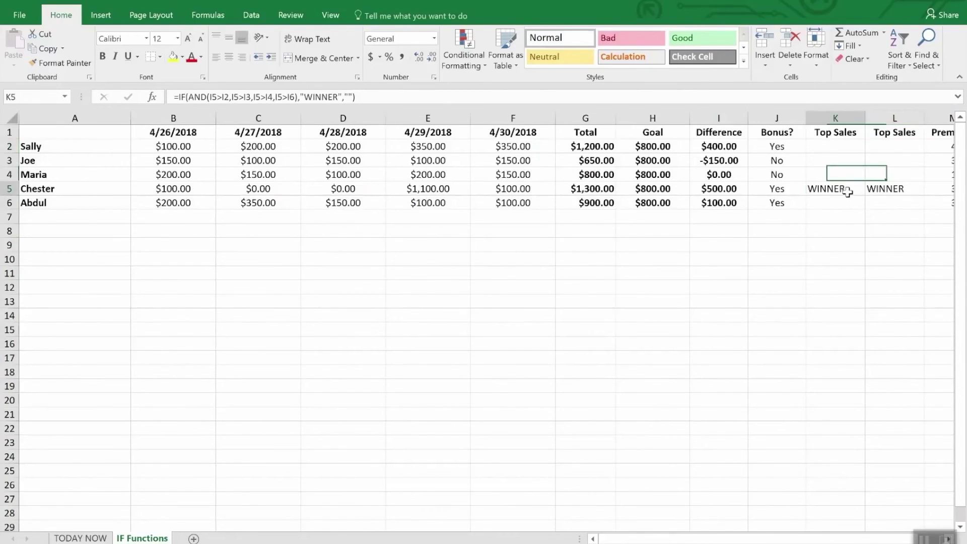
click(889, 146)
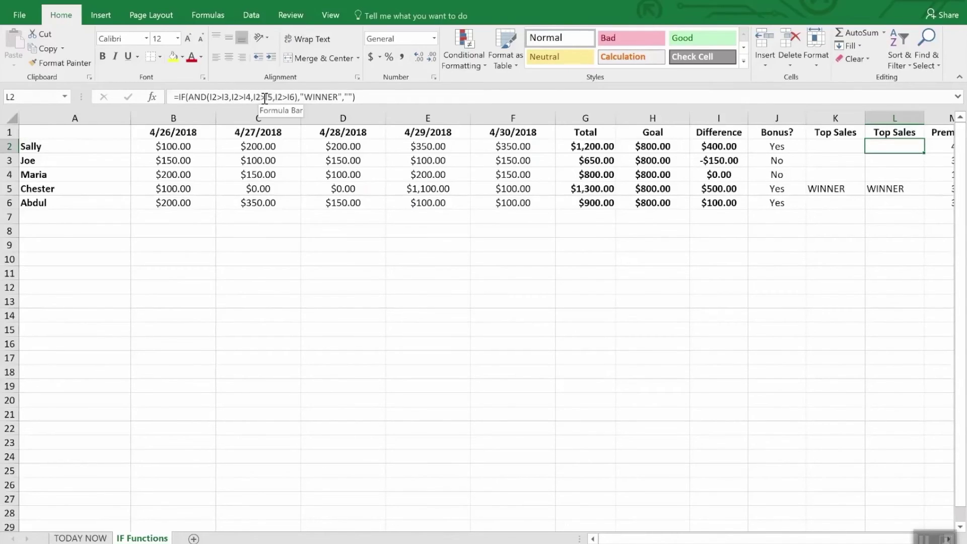
click(881, 160)
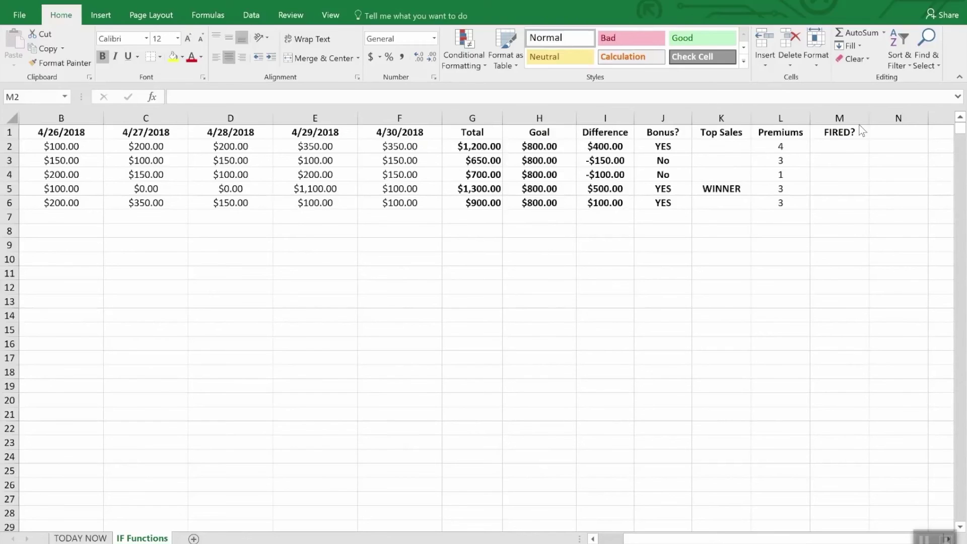
Enter =IF(OR(I2>=0,L2>2),"Safe","FIRED") in cell M2 of the FIRED? column.
click(845, 149)
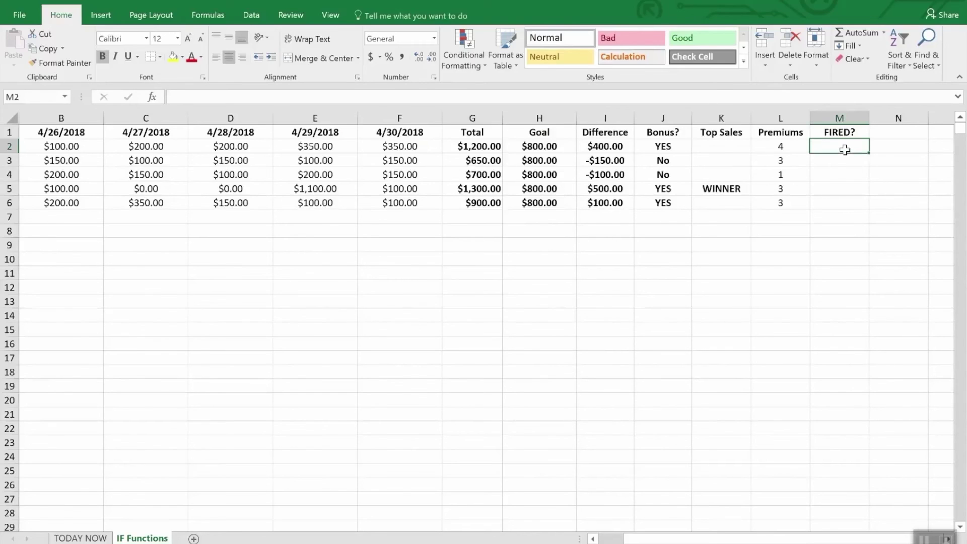
text(=if9Or)
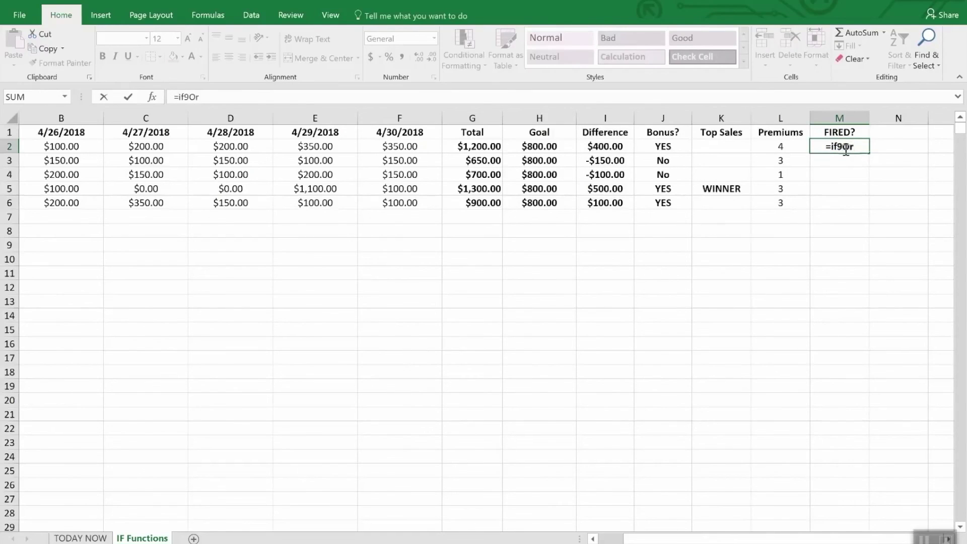
key(BackSpace)
key(BackSpace)
key(BackSpace)
text((or)
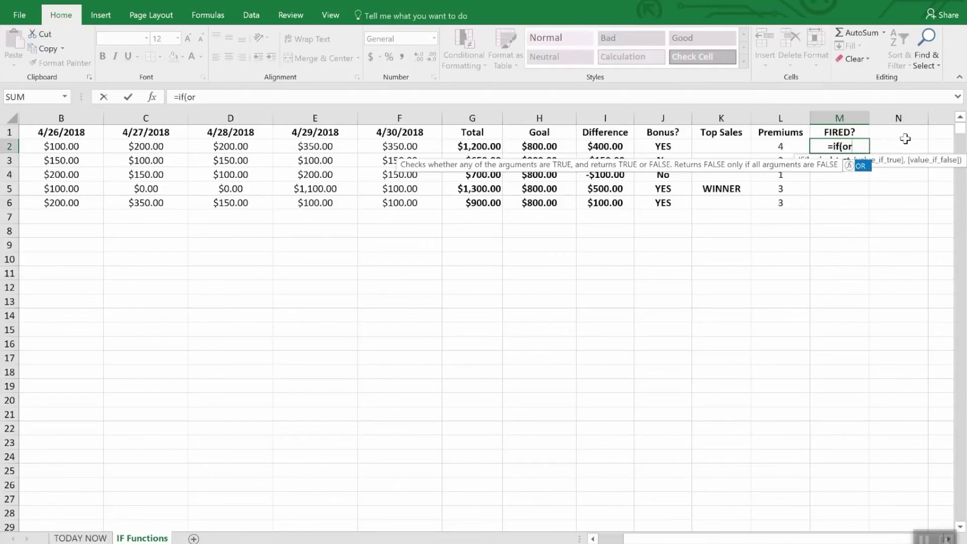
text(()
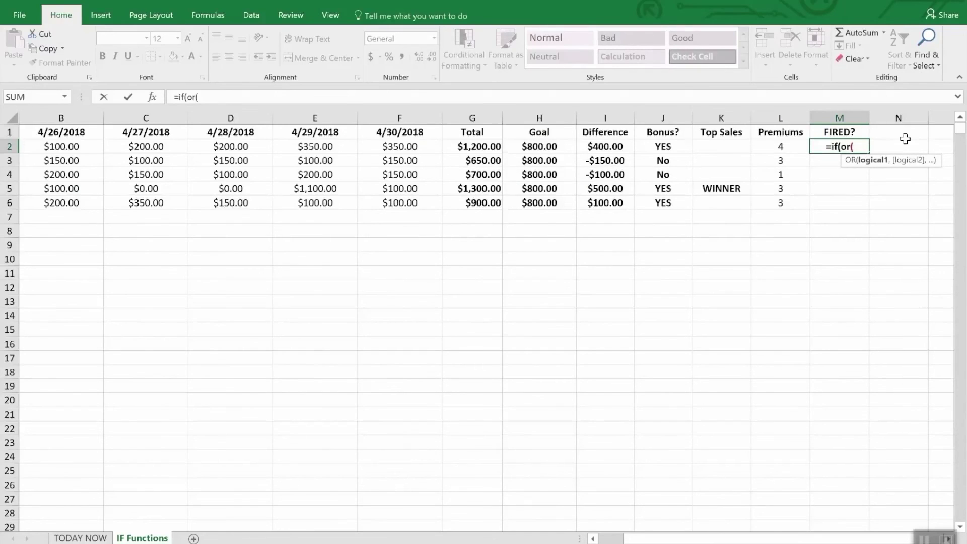
text(i2)
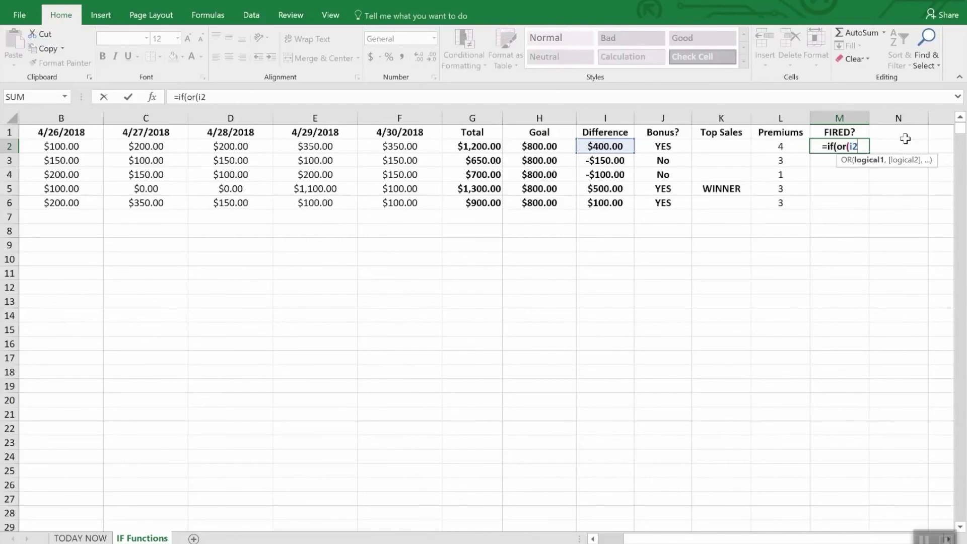
text(>)
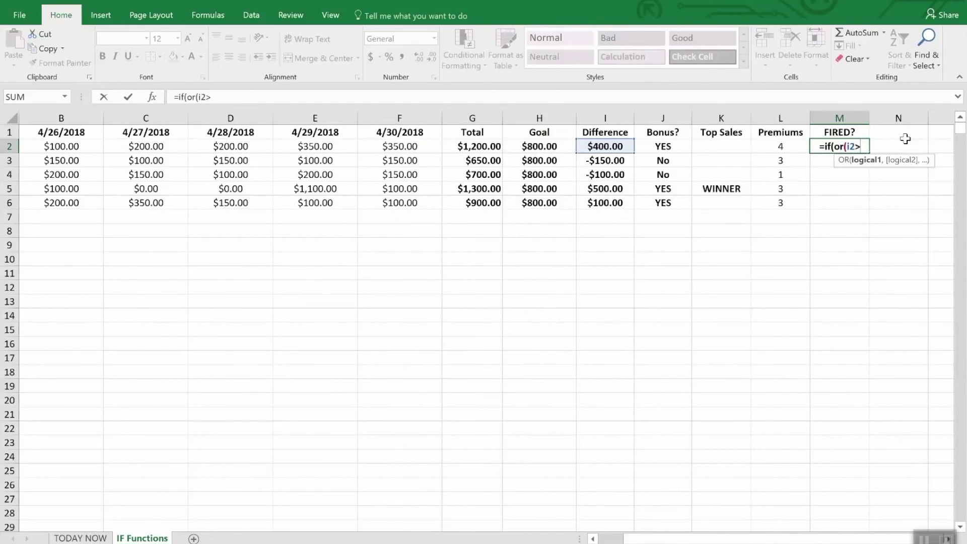
text(=)
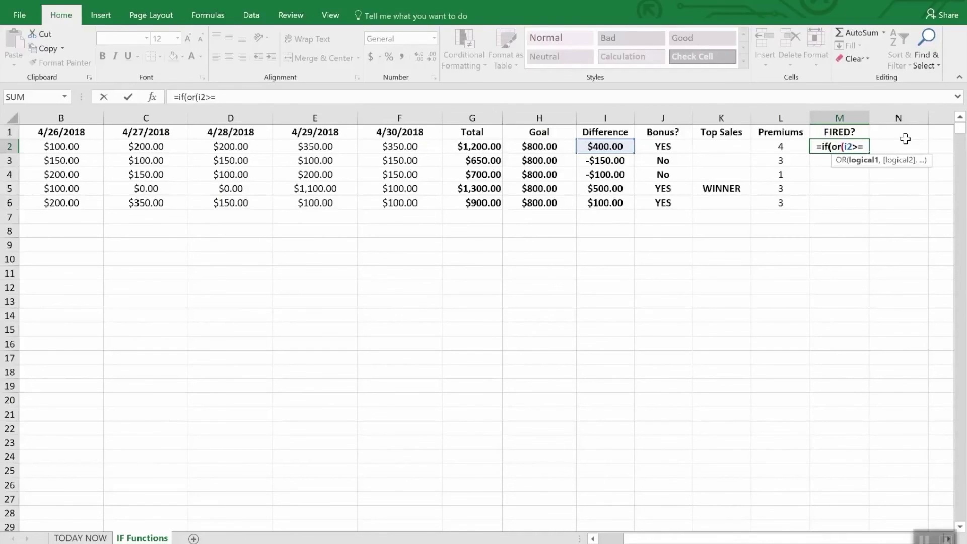
text(0,)
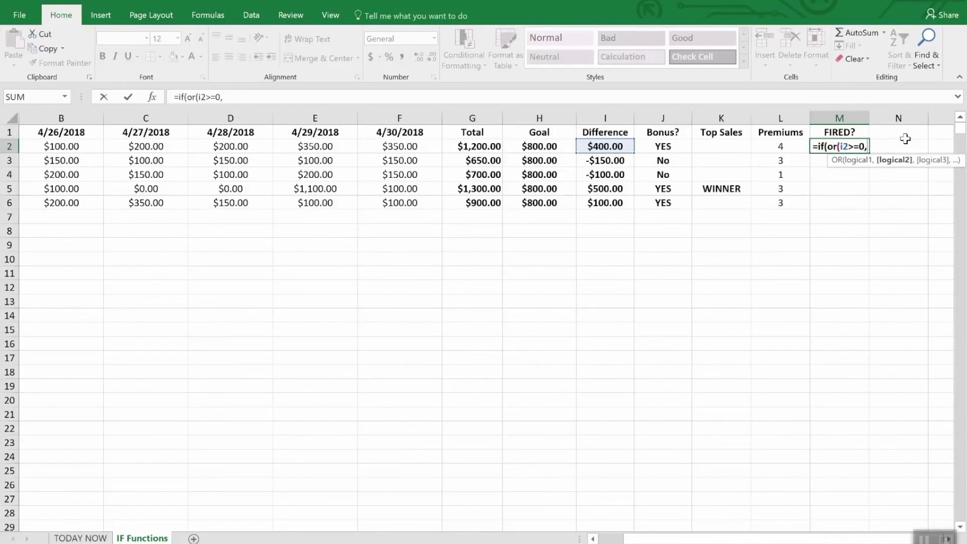
text(l)
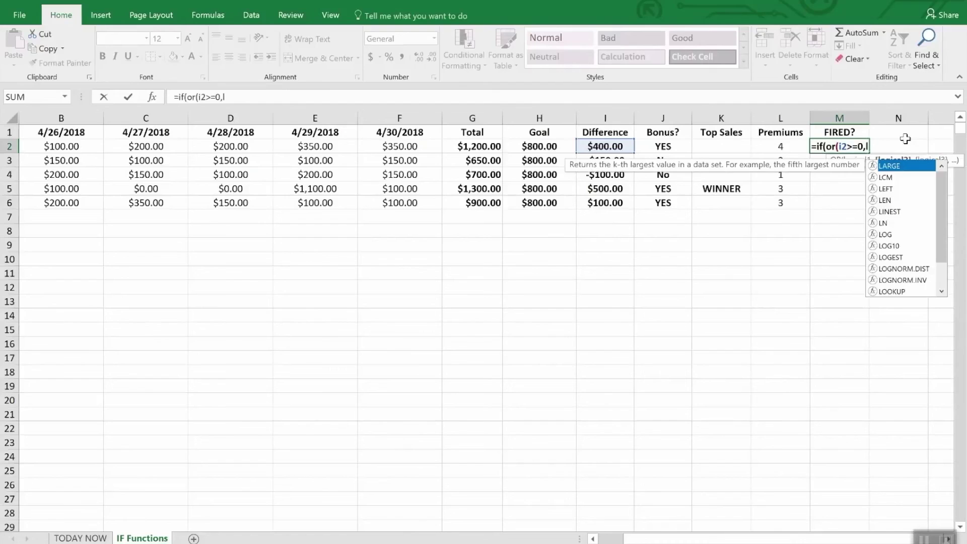
text(2>2)
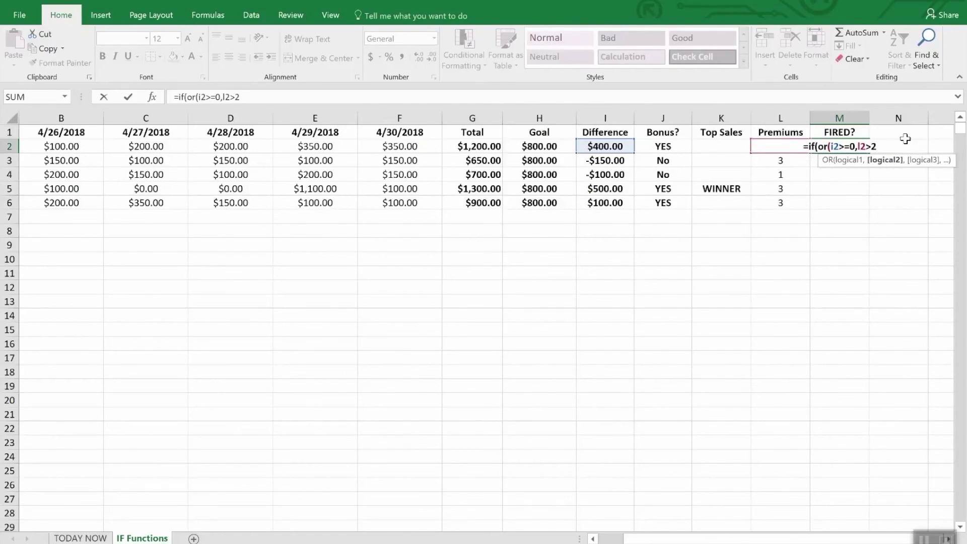
text(),)
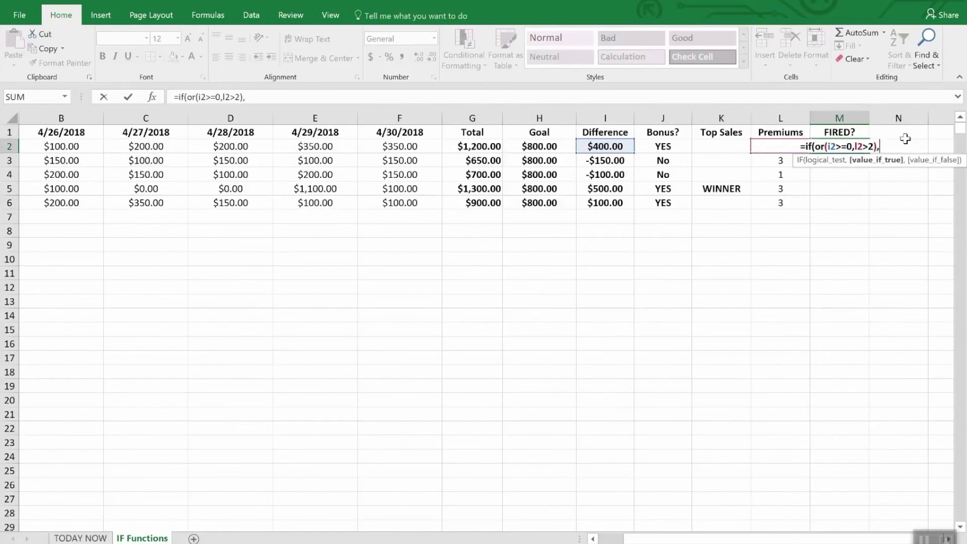
text("Saf)
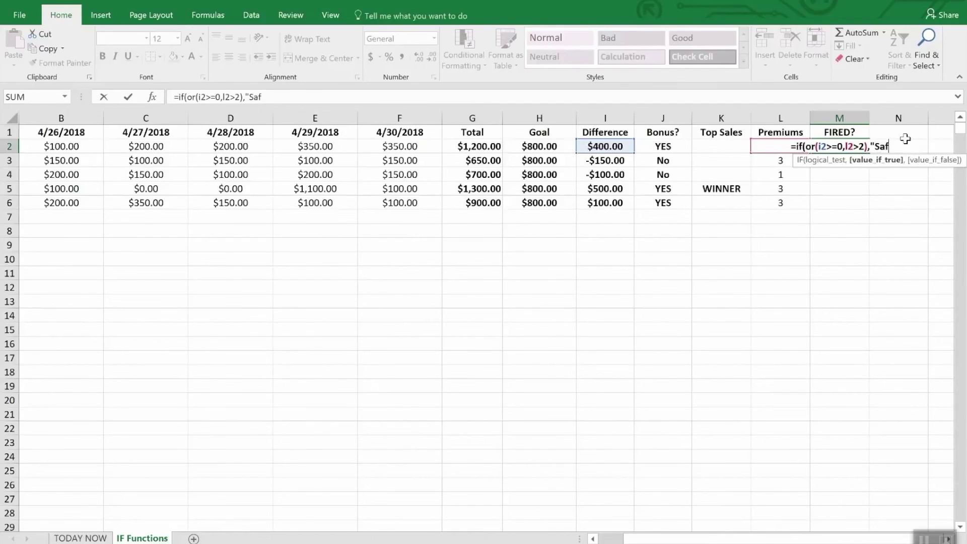
text(e",)
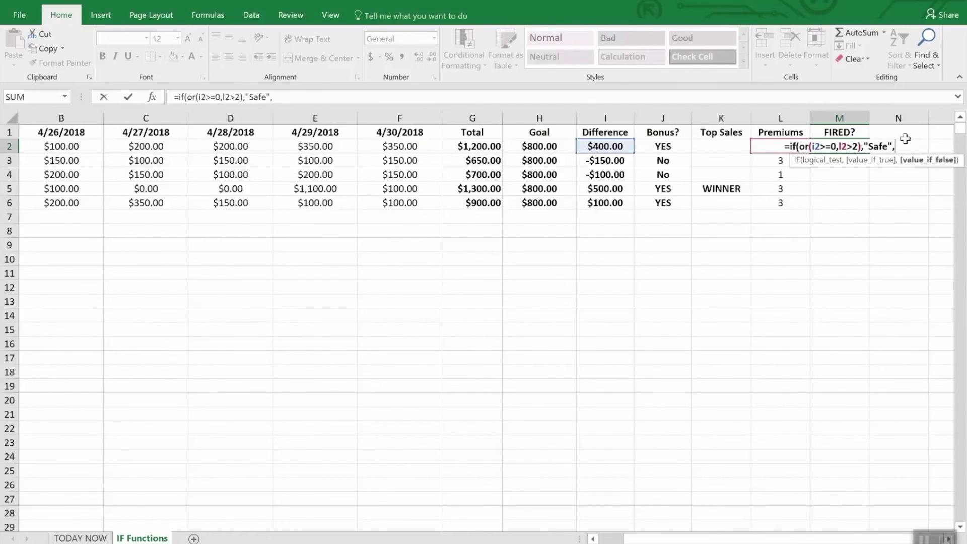
text("FIRED")
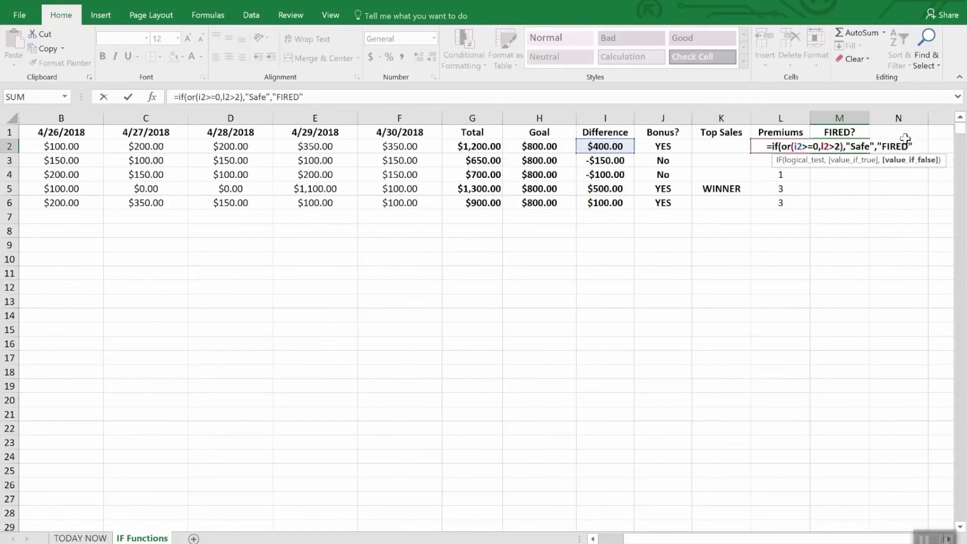
key(Return)
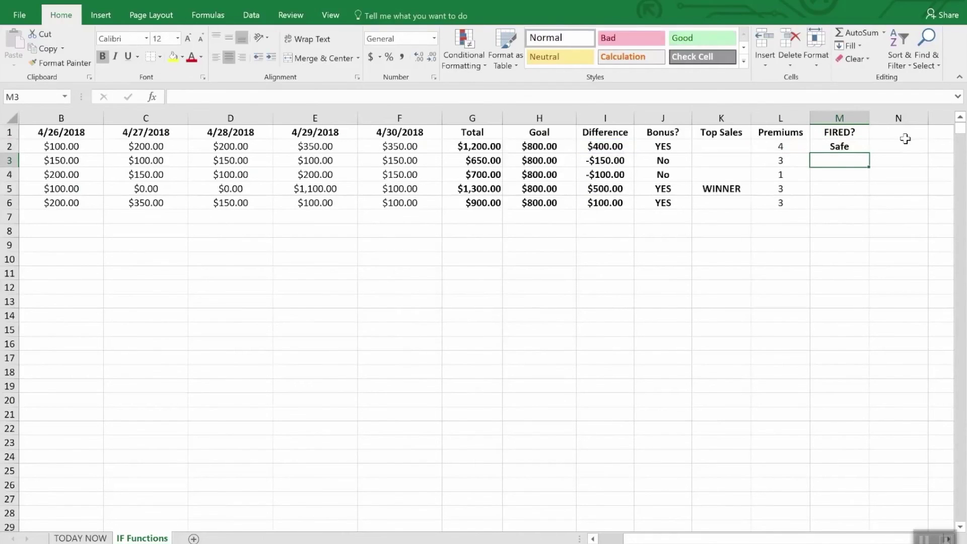
Fill the FIRED? formula from M2 down through M6, and check the Difference and Premiums cells in row 4.
key(Down)
key(Up)
key(Up)
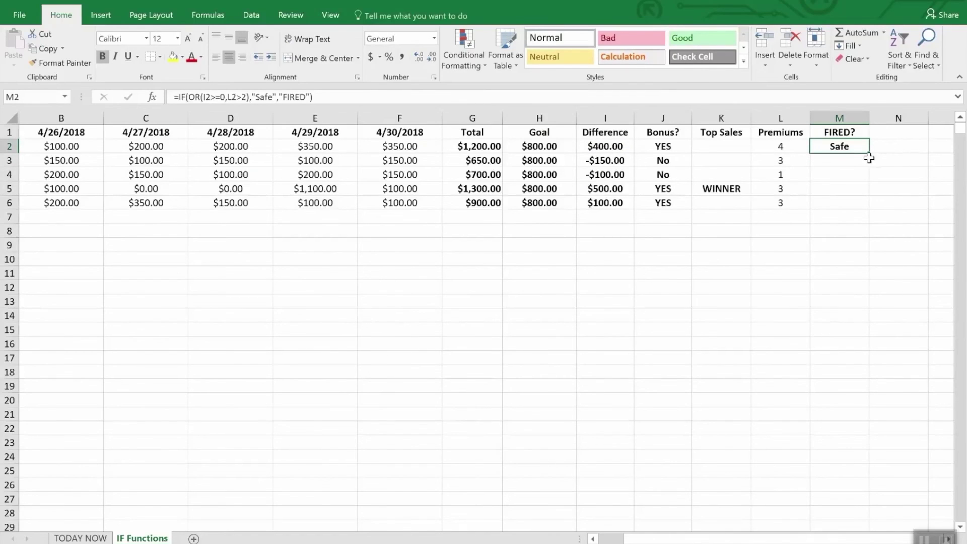
drag(865, 151, 862, 204)
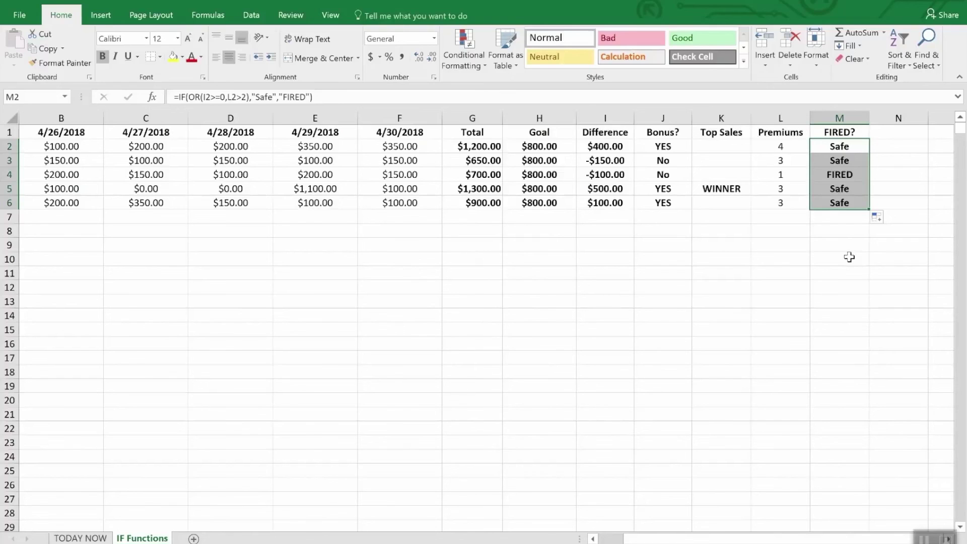
click(605, 177)
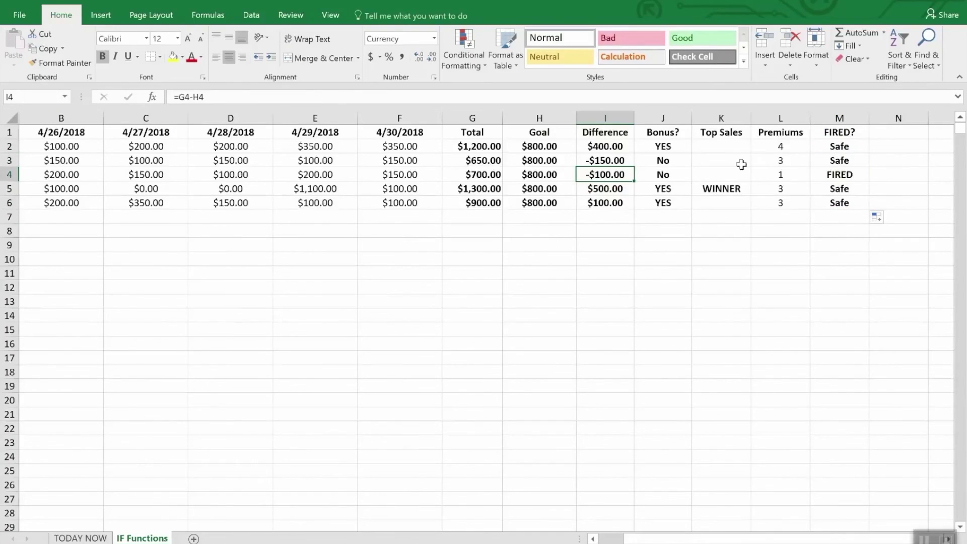
click(783, 174)
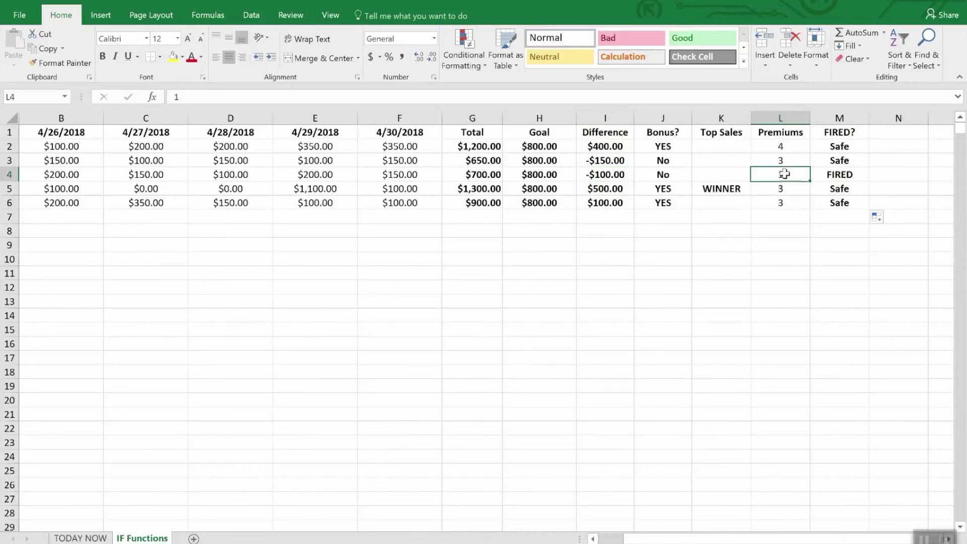